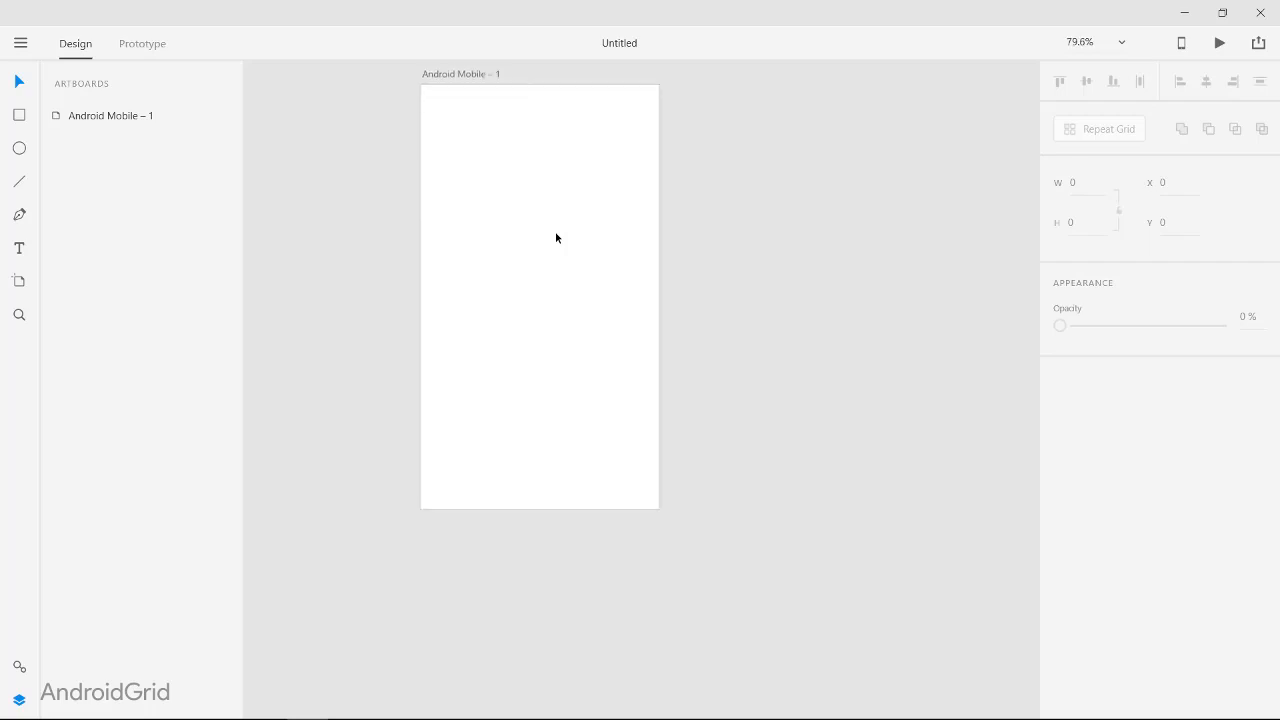
Step: Rename the artboard as Screen 1
scroll(555, 235, "up", 2)
double_click(444, 155)
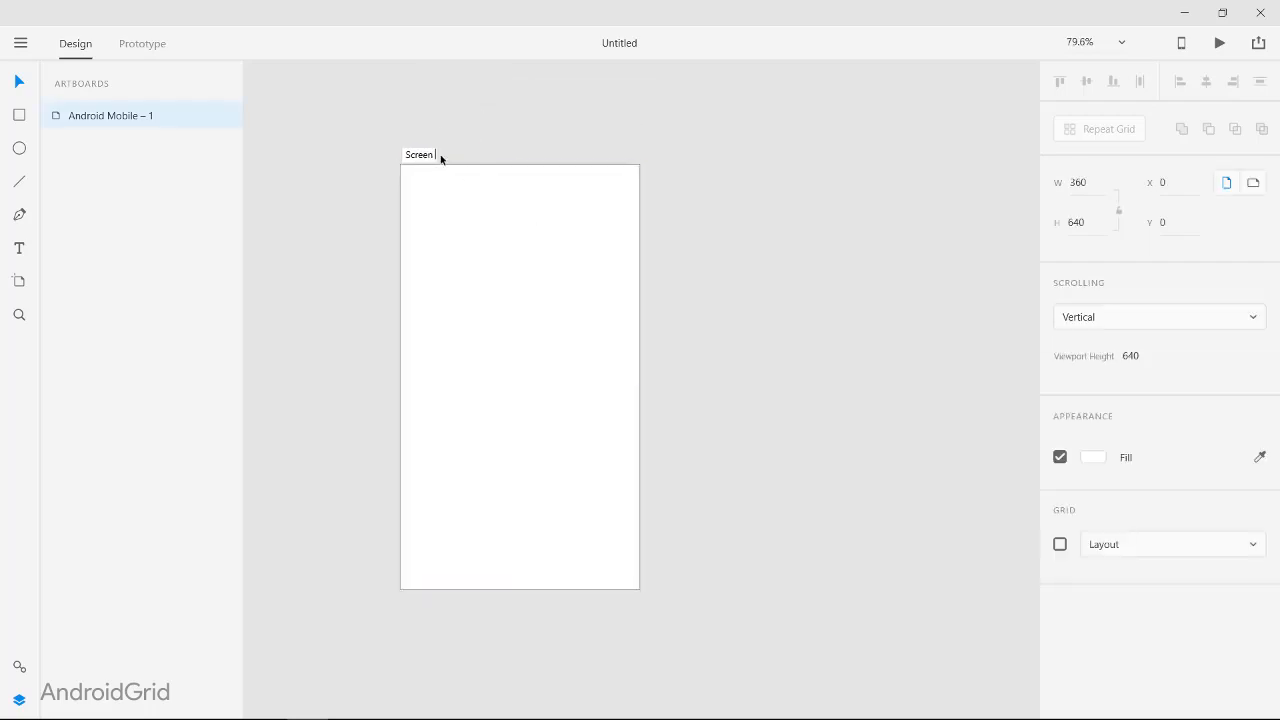
left_click(604, 111)
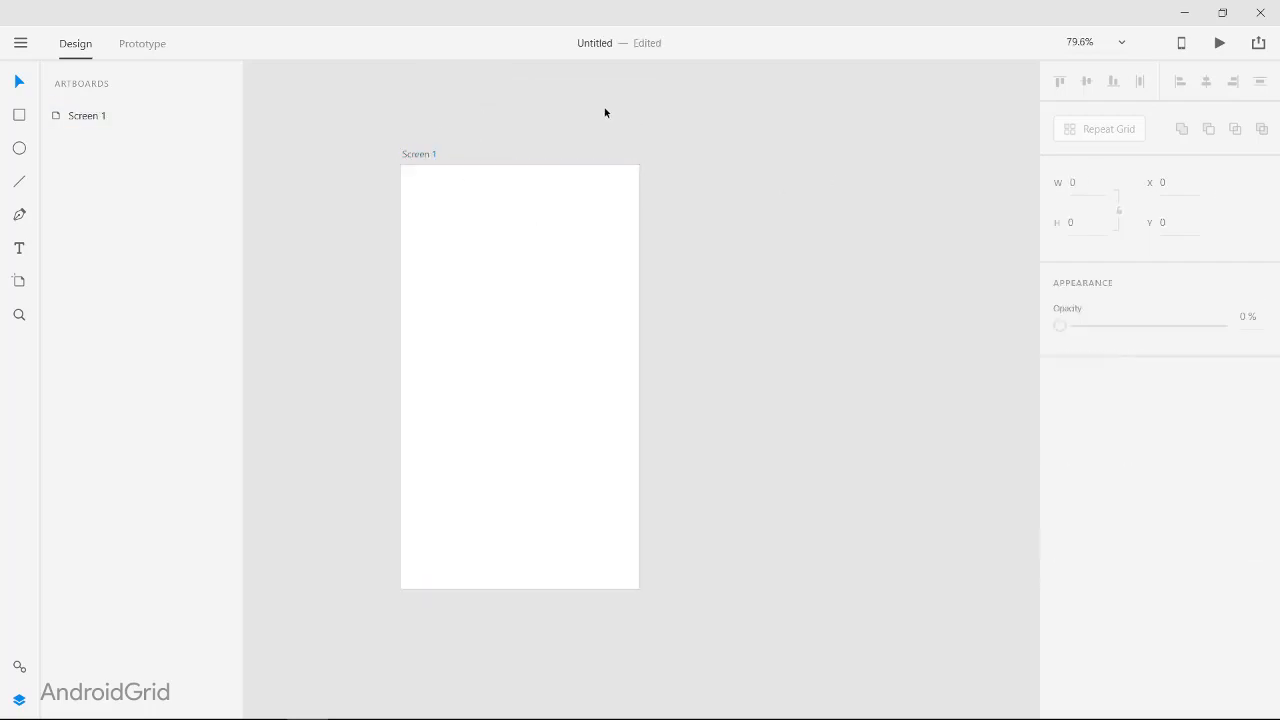
left_click(555, 241)
left_click(688, 271)
Step: Cover the artboard with a 360 by 640 rectangle and place the imported status bar along its upper edge
left_click_drag(401, 165, 639, 589)
left_click_drag(522, 298, 524, 302)
left_click_drag(524, 302, 522, 298)
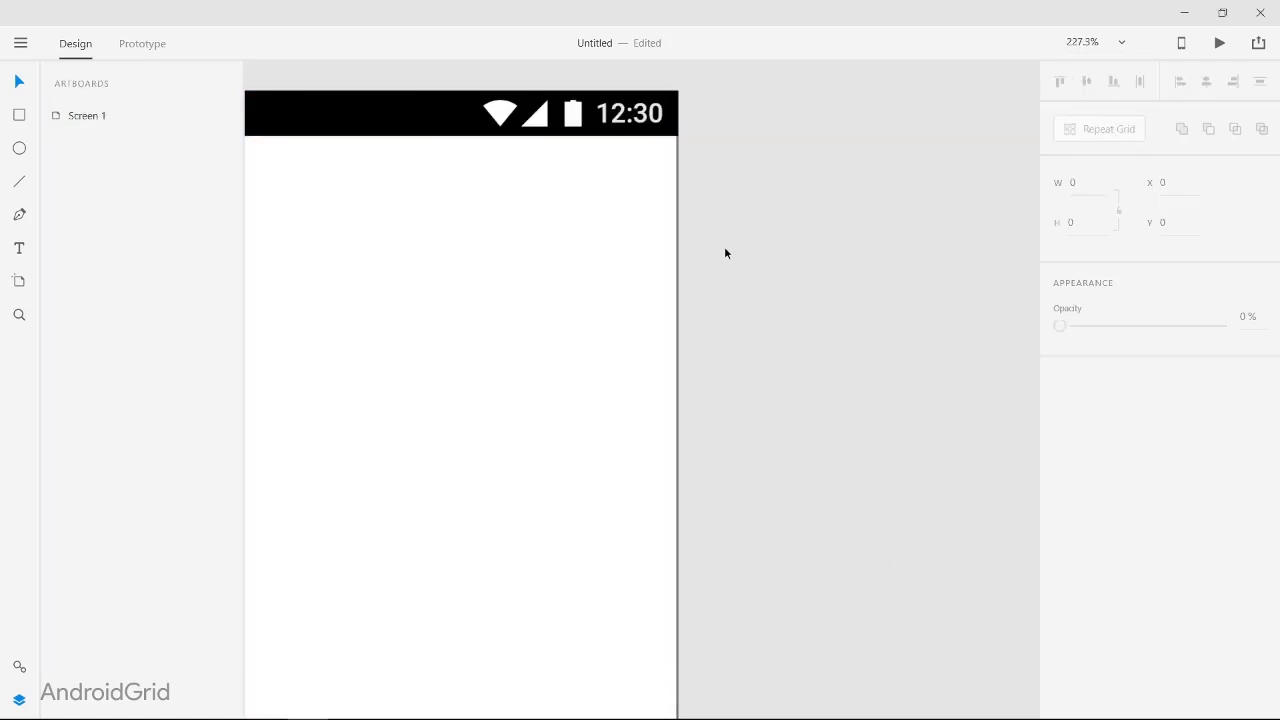
left_click(718, 151)
Step: Fill the background rectangle with a solid light purple
left_click(717, 254)
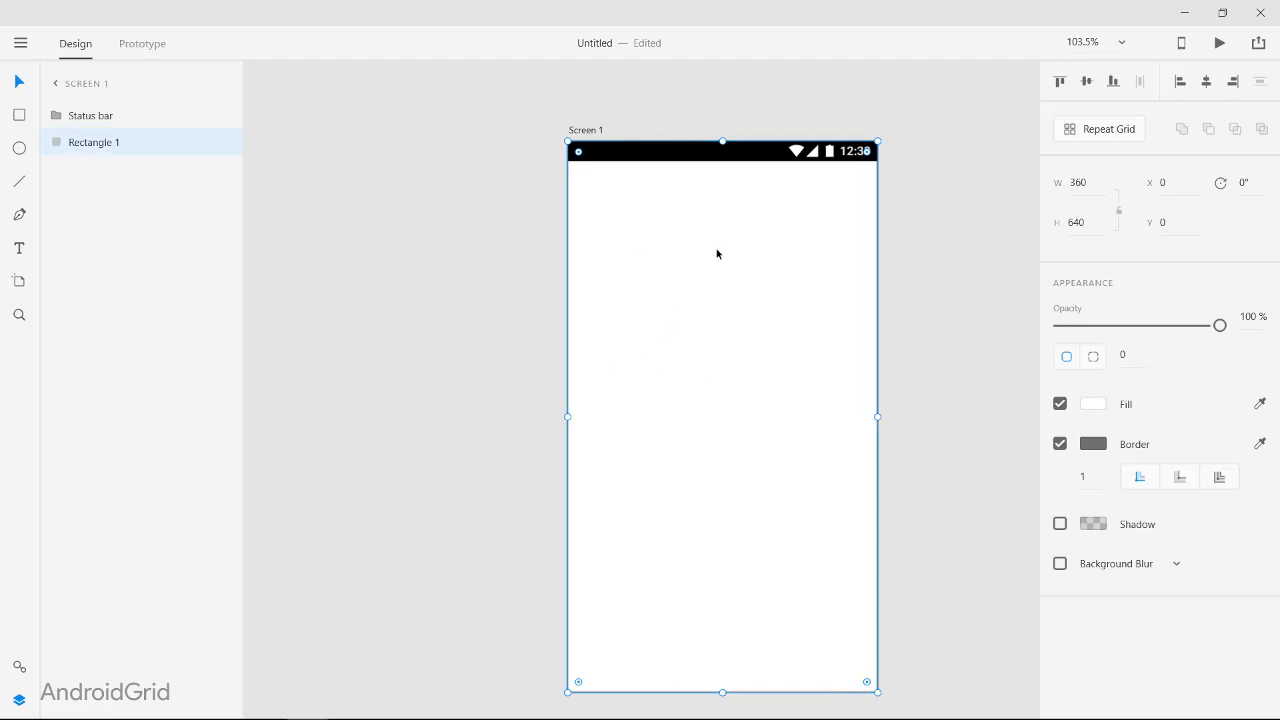
left_click(1085, 411)
left_click(1008, 372)
left_click_drag(953, 354, 904, 303)
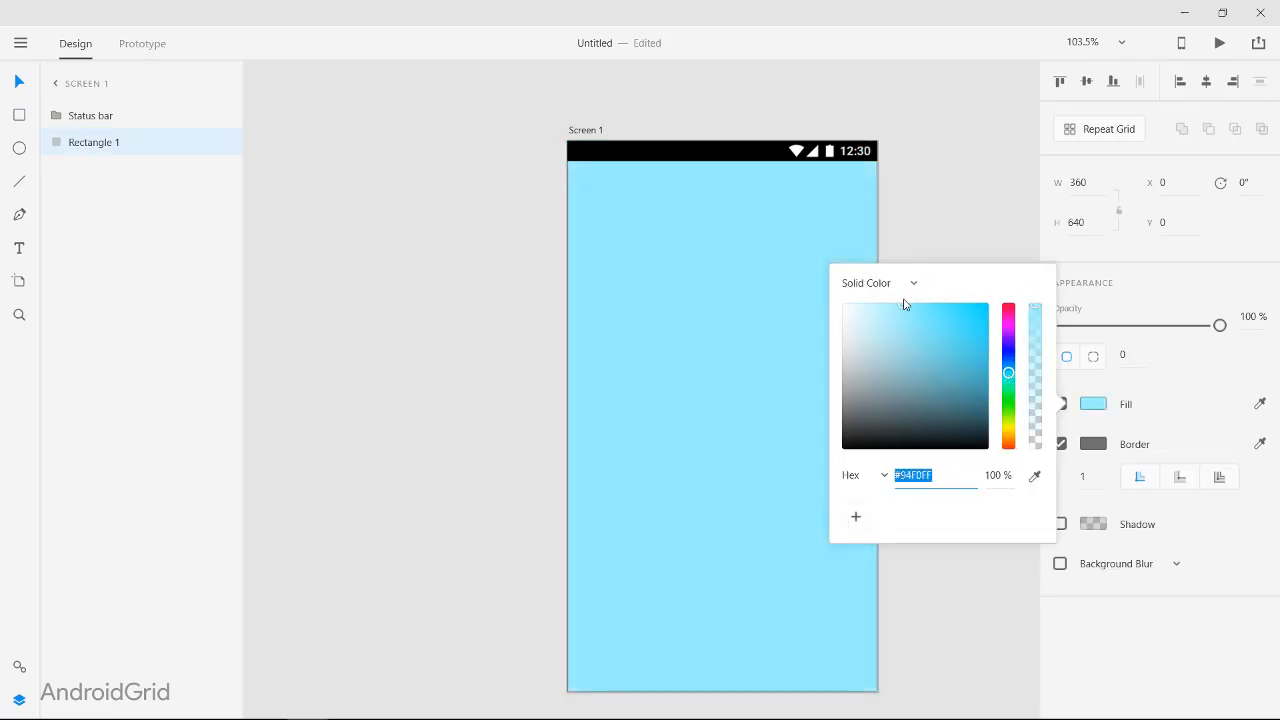
left_click(1008, 368)
left_click_drag(1008, 372, 1008, 344)
mouse_move(868, 307)
left_mouse_down()
mouse_move(932, 302)
mouse_move(908, 298)
left_mouse_up()
left_click(951, 184)
Step: Lower the opacity of the Status bar bg layer so the bar appears as a darker shade of the purple
left_click(722, 152)
left_click(57, 116)
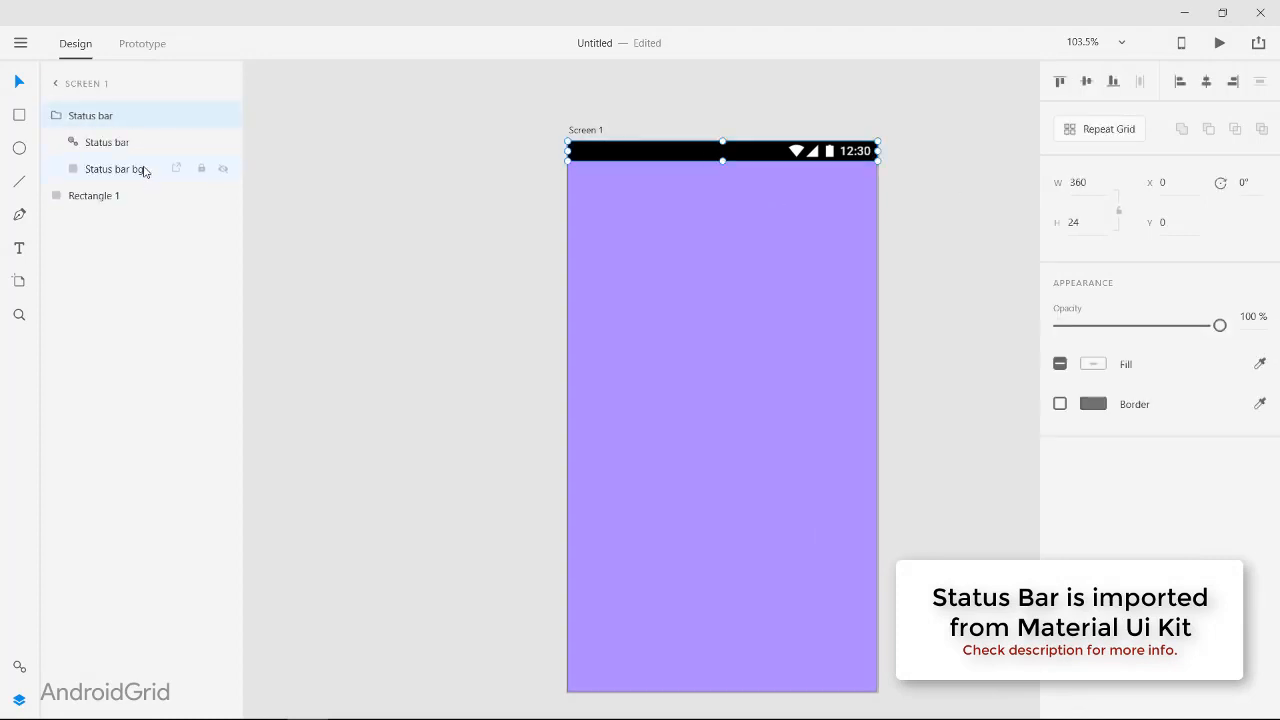
left_click(143, 169)
left_click_drag(1219, 325, 1141, 325)
left_click(934, 302)
left_click(630, 156)
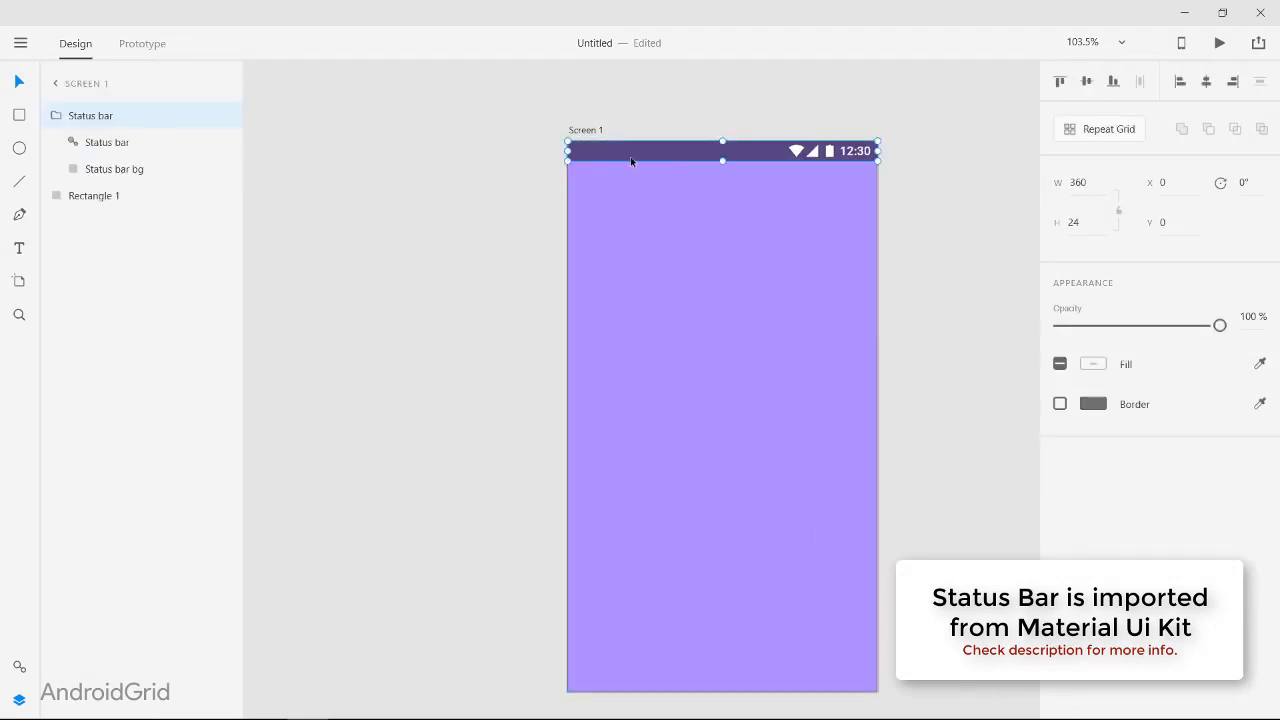
double_click(630, 156)
left_click(974, 344)
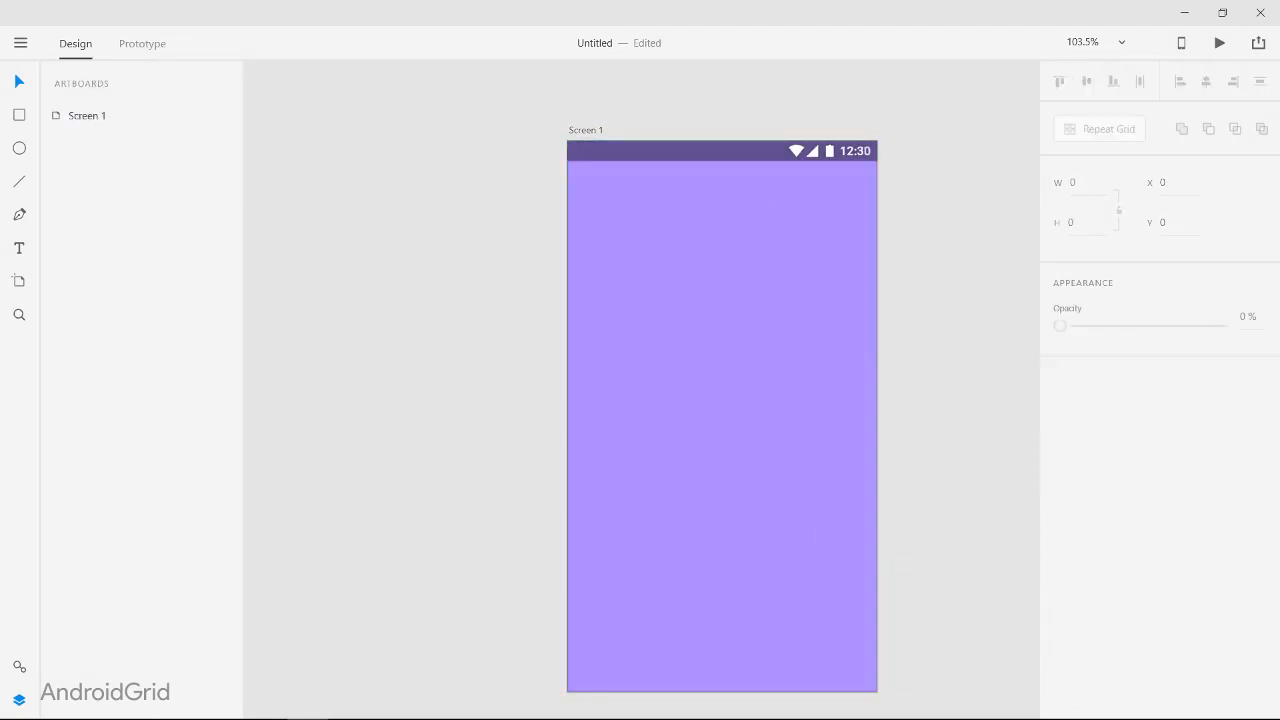
Step: Draw a small circle about 7 by 7 near the artboard's lower edge
scroll(640, 226, "down", 2)
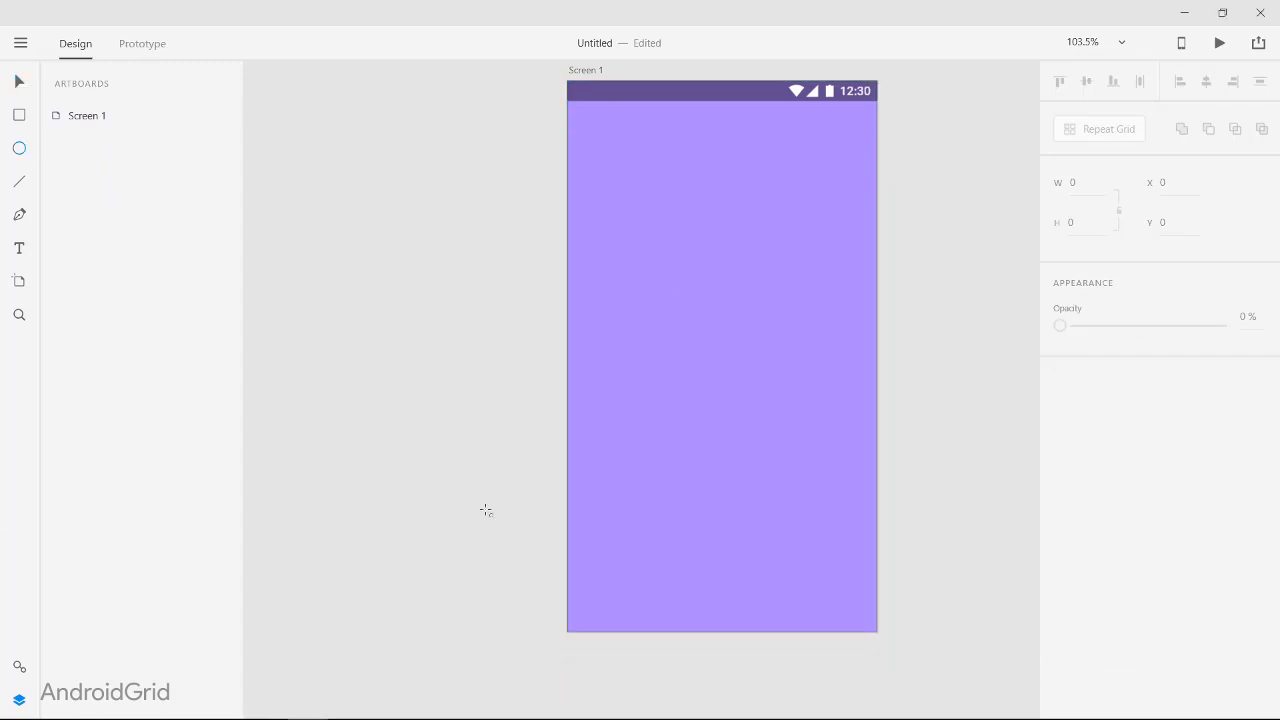
scroll(737, 491, "up", 8)
mouse_move(563, 457)
left_mouse_down()
mouse_move(584, 478)
mouse_move(739, 505)
mouse_move(698, 500)
left_mouse_up()
left_click(21, 89)
scroll(729, 486, "down", 5)
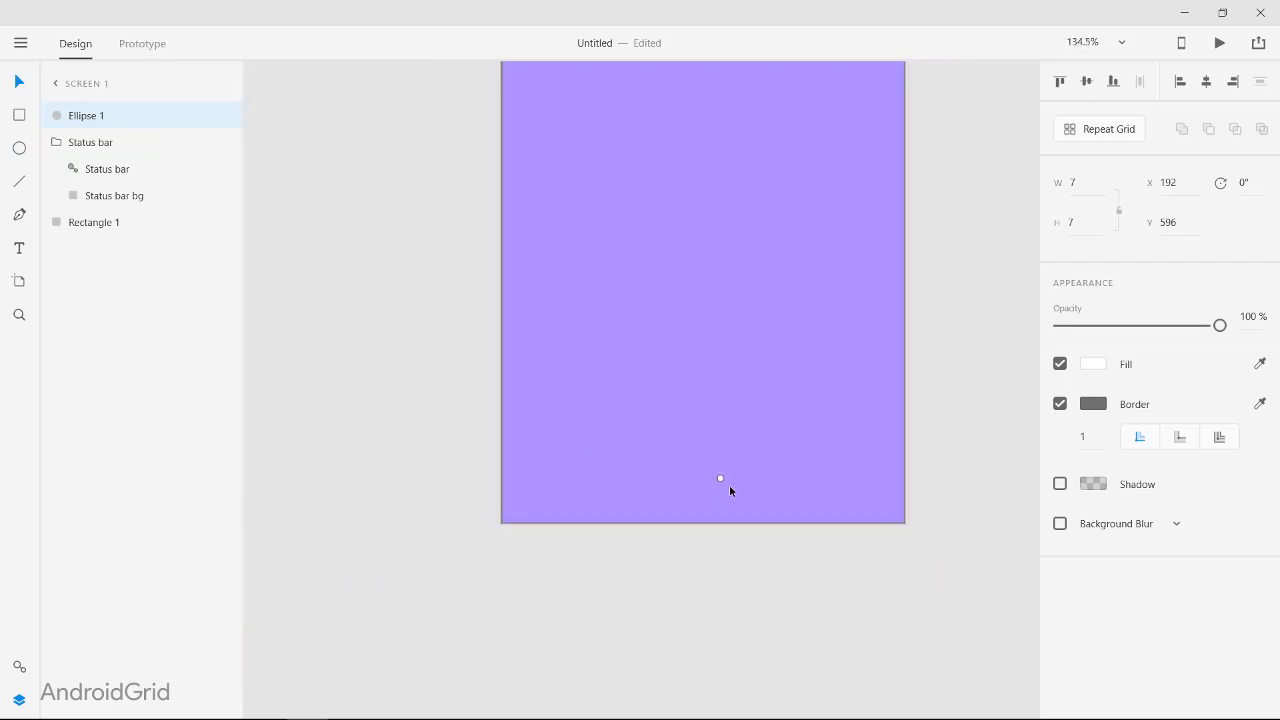
scroll(729, 486, "right", 2)
scroll(729, 486, "up", 1)
Step: Remove the small circle's border and enlarge it to about 11 by 11
left_click(1060, 403)
scroll(660, 540, "up", 8)
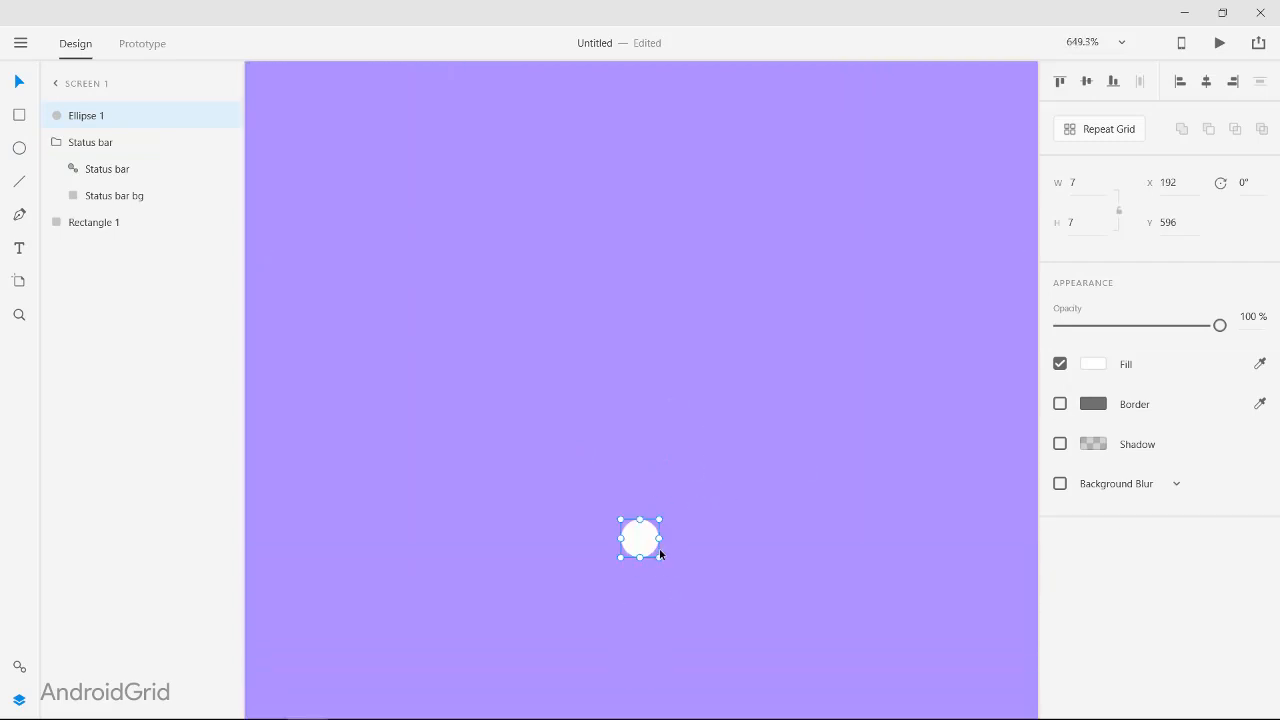
left_click_drag(660, 558, 688, 585)
scroll(690, 575, "down", 11)
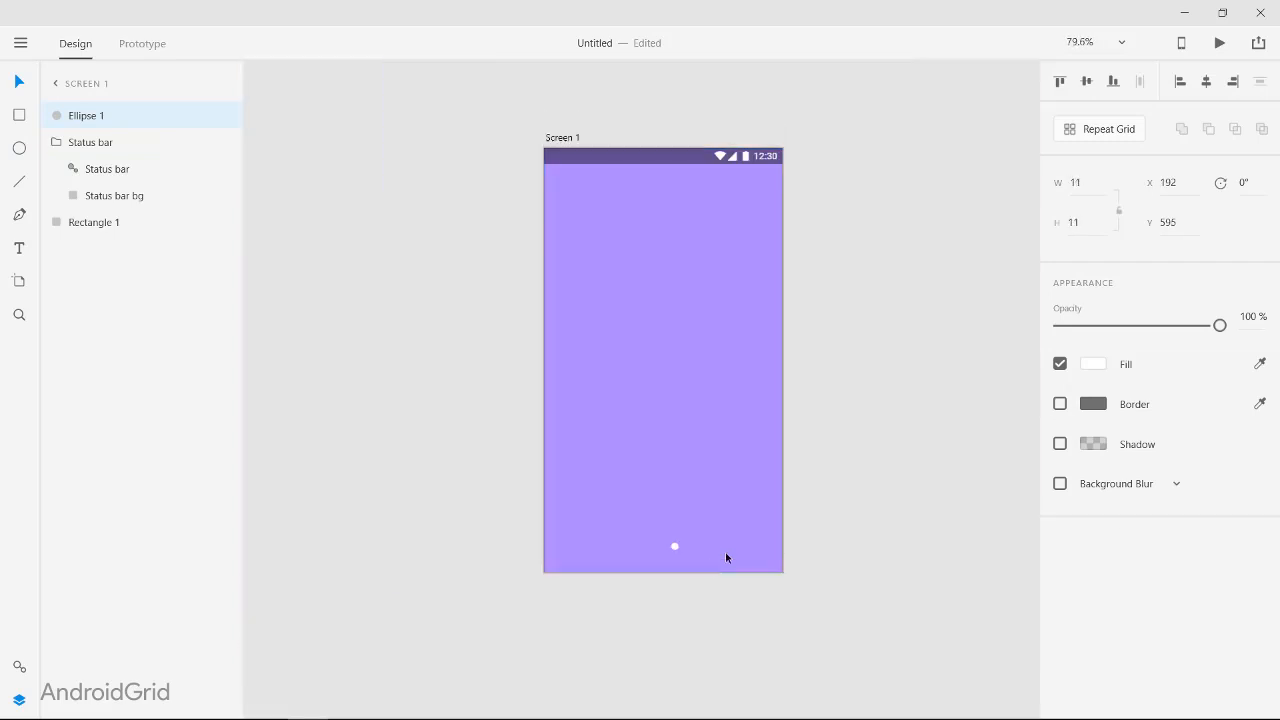
Step: Move the small circle to the artboard's horizontal centre, at about X 175 and Y 584
key("Up")
key("Up")
key("Up")
key("Up")
key("Left")
key("Left")
key("Left")
key("Left")
scroll(677, 545, "down", 1)
scroll(677, 544, "up", 4)
left_click_drag(662, 509, 649, 501)
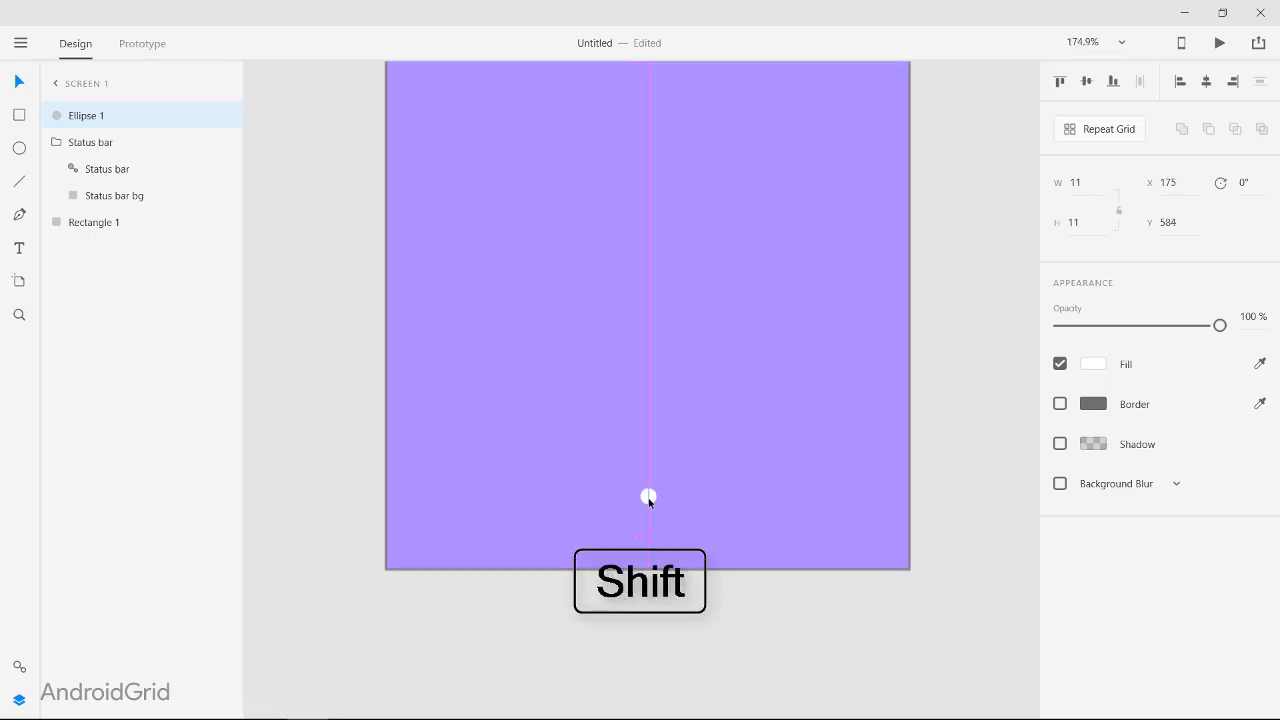
left_click(651, 506)
left_click(648, 494)
Step: Try an opacity of 57% and other fill colours on the small circle
left_click_drag(1220, 325, 1193, 309)
left_click(1093, 364)
left_click(938, 407)
left_click(1104, 364)
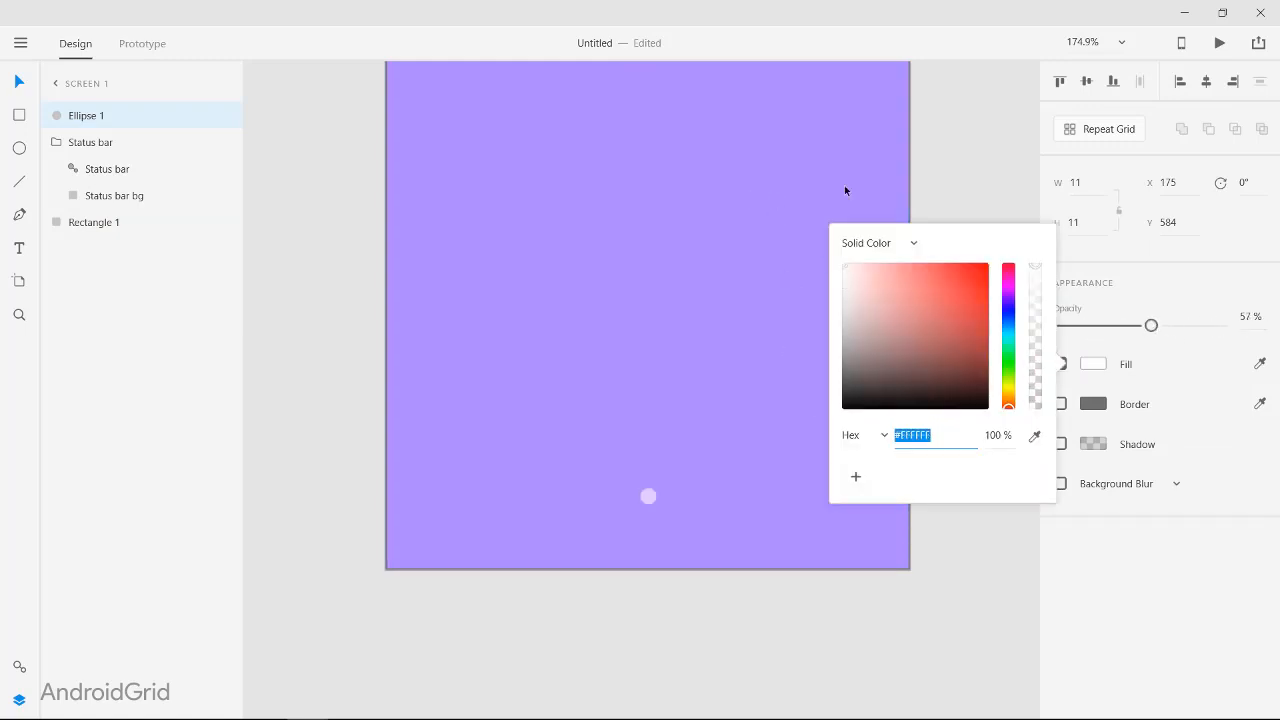
left_click(757, 600)
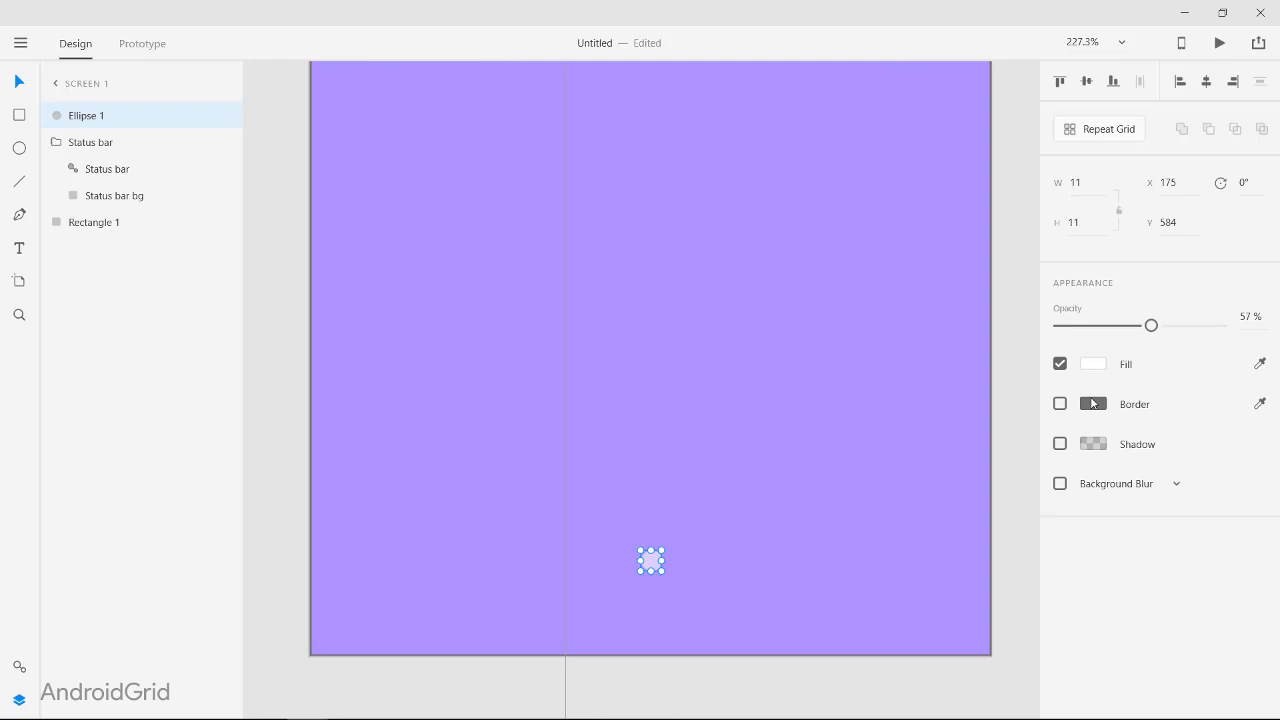
left_click(1093, 364)
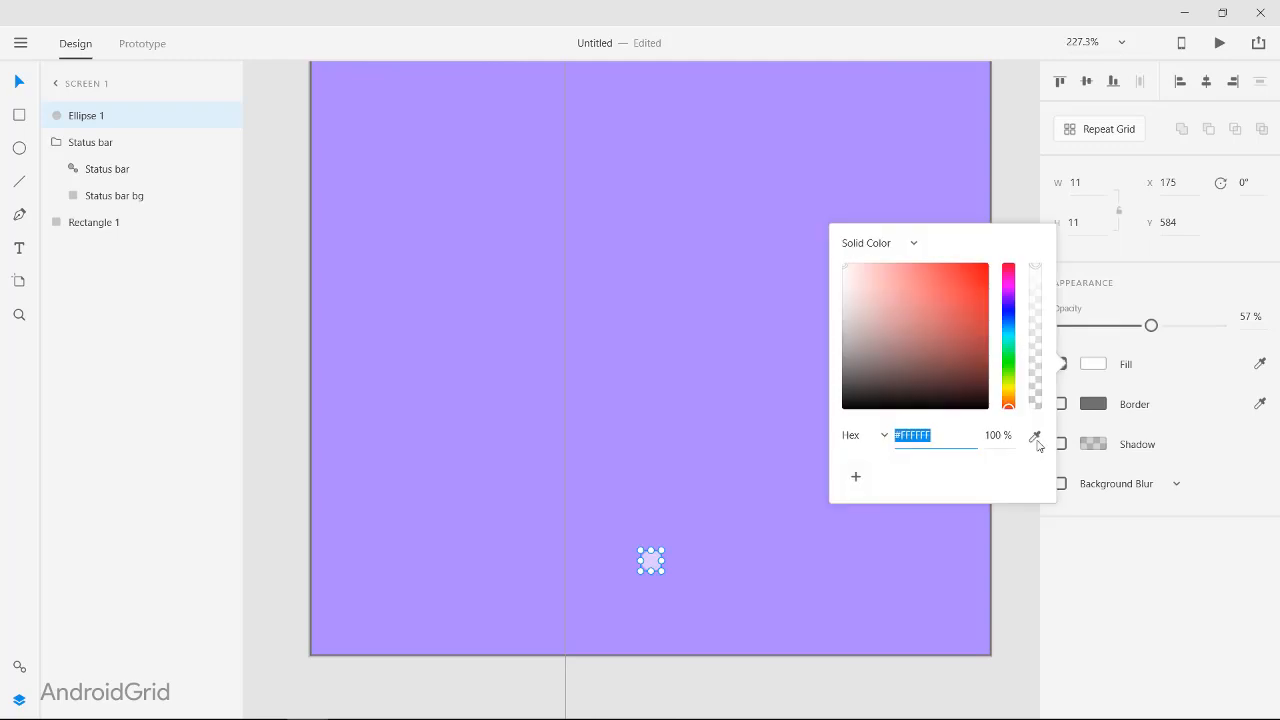
left_click(1008, 303)
left_click(959, 268)
left_click_drag(959, 264, 704, 235)
left_click_drag(948, 24, 872, 192)
double_click(872, 192)
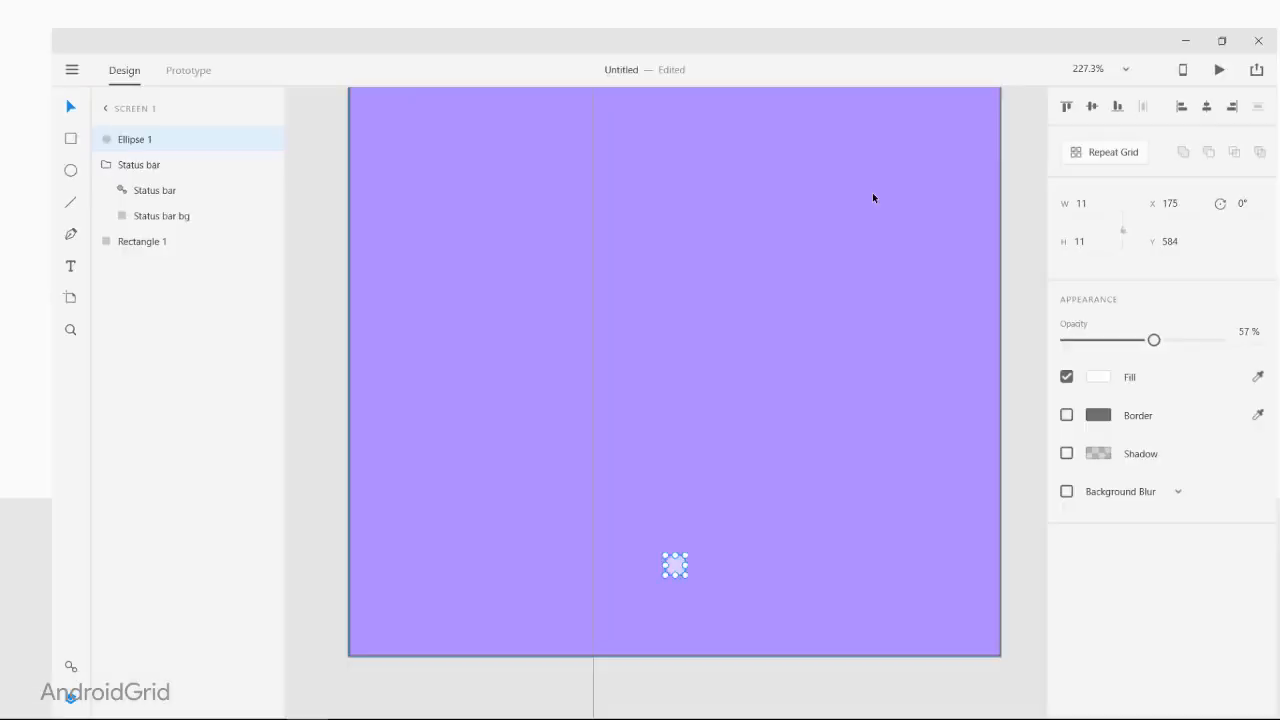
Step: Set the small circle's opacity to 25% and duplicate it twice, placing one evenly spaced copy on each side
left_click_drag(1151, 327, 1110, 334)
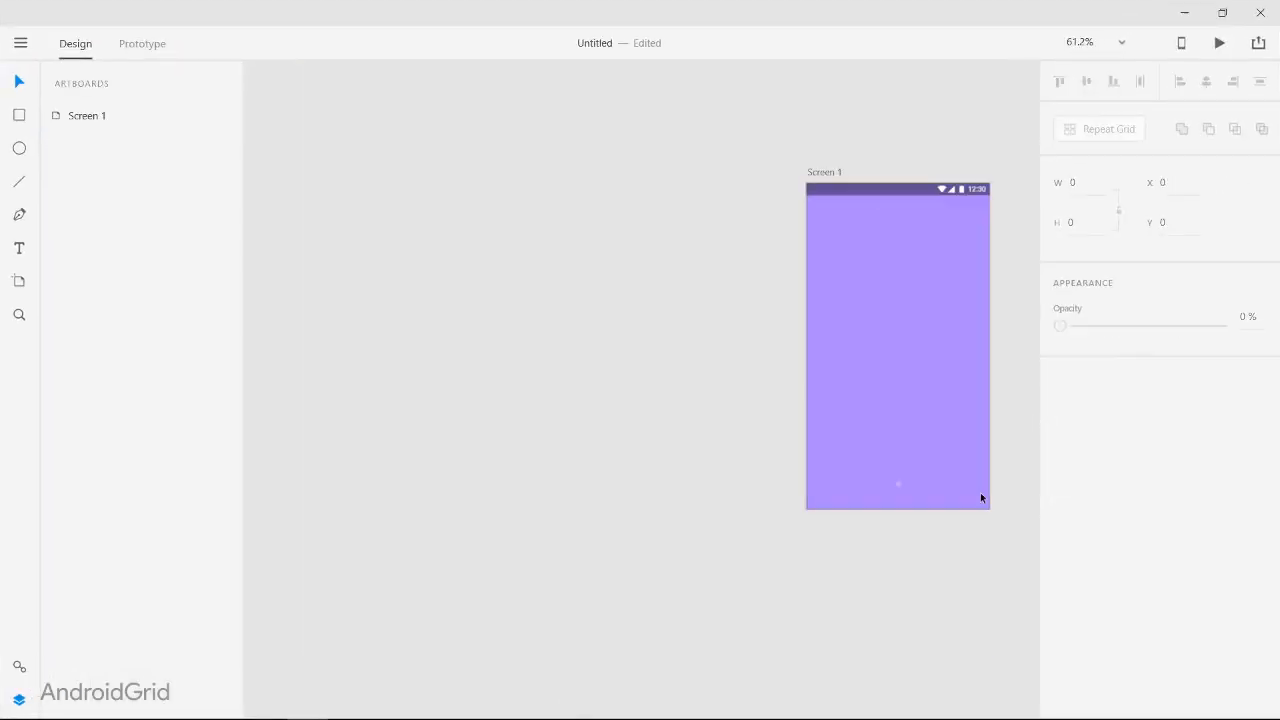
scroll(980, 497, "up", 5)
left_click(643, 251)
key("ctrl+d")
left_click_drag(643, 251, 575, 263)
key("ctrl+d")
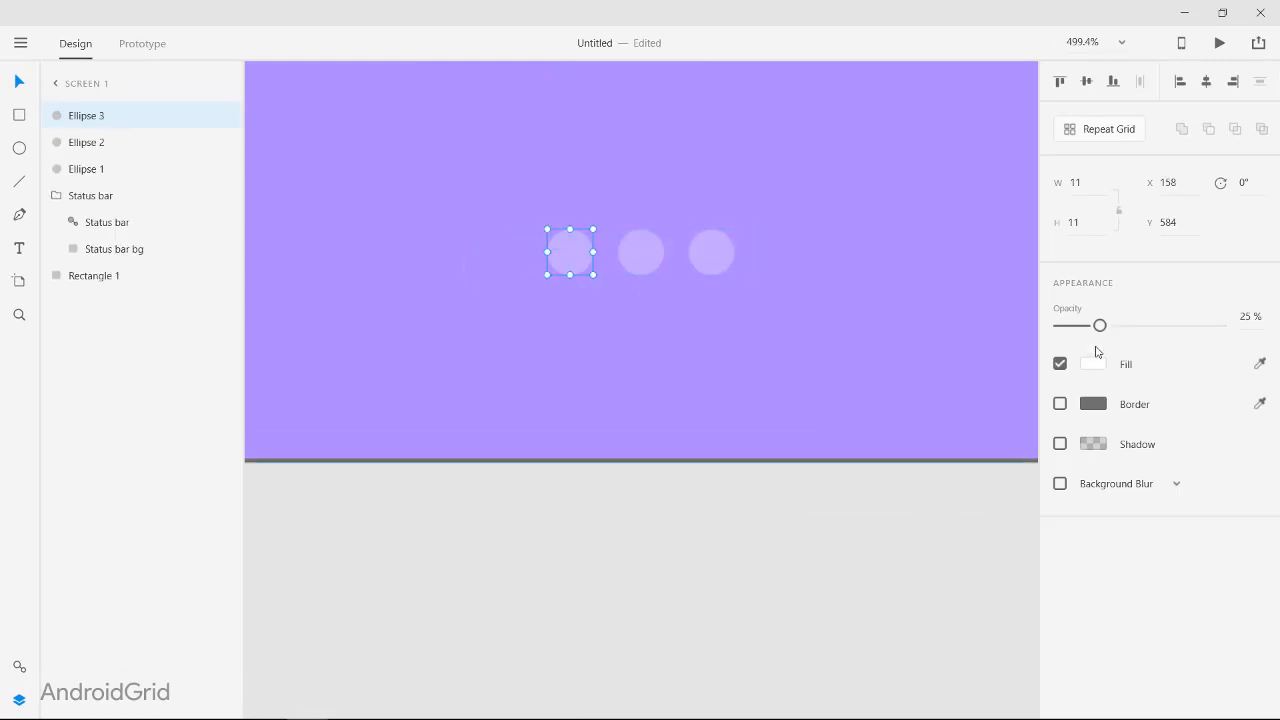
Step: Raise the leftmost dot's opacity to 100% to mark it as the active page
left_click_drag(1100, 325, 1221, 325)
left_click(700, 489)
scroll(788, 497, "down", 8)
scroll(866, 531, "up", 4)
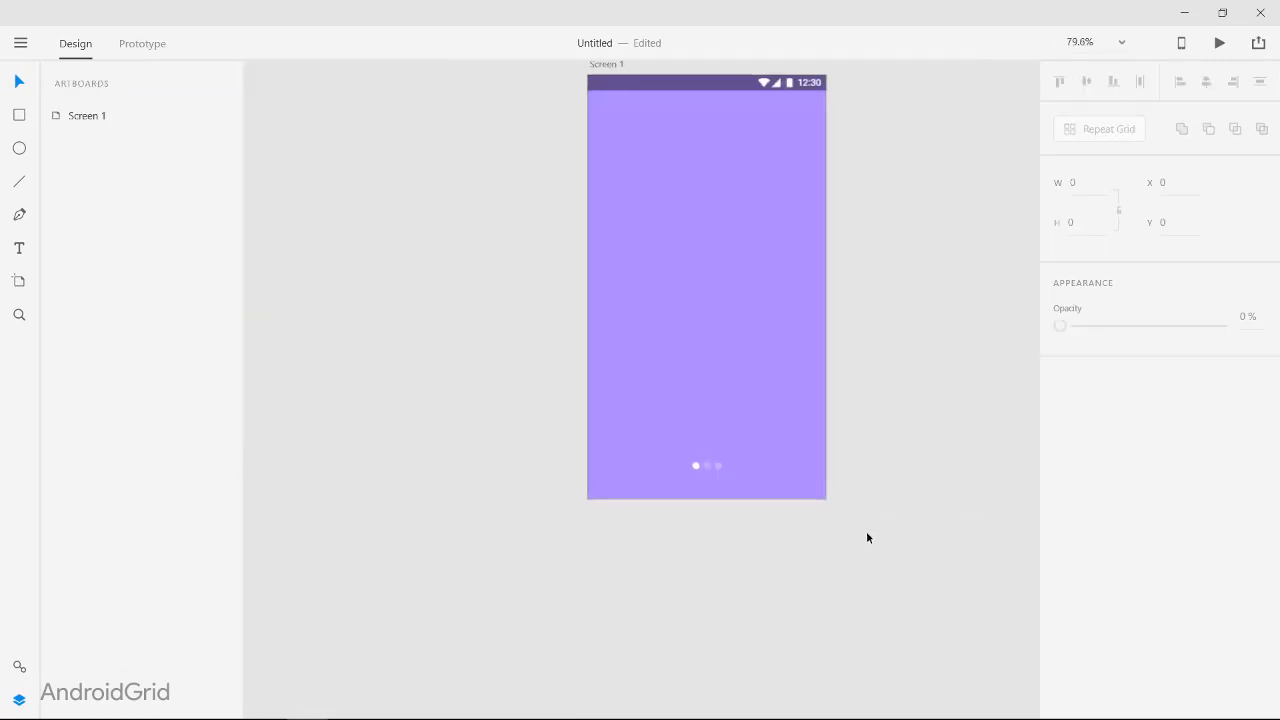
Step: Add the heading text "Welcome To WordUp" above the page dots
scroll(844, 446, "up", 1)
scroll(843, 449, "down", 1)
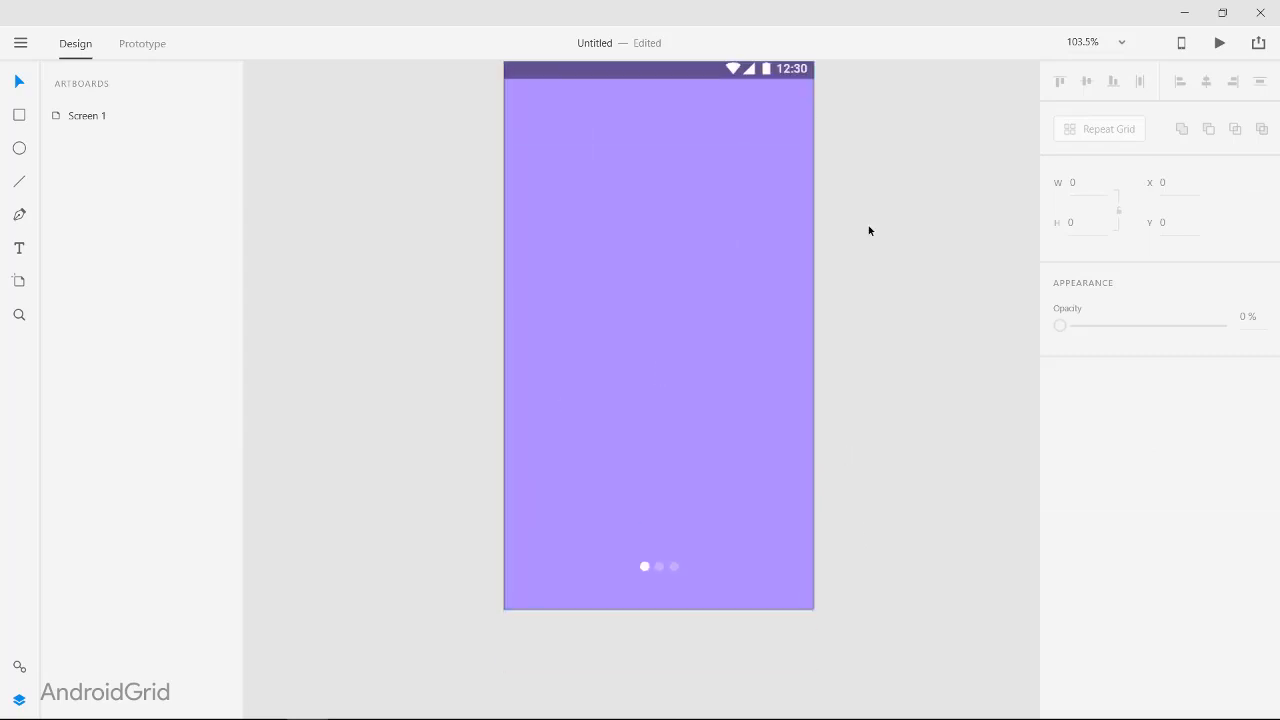
left_click(538, 411)
type("Welcome to")
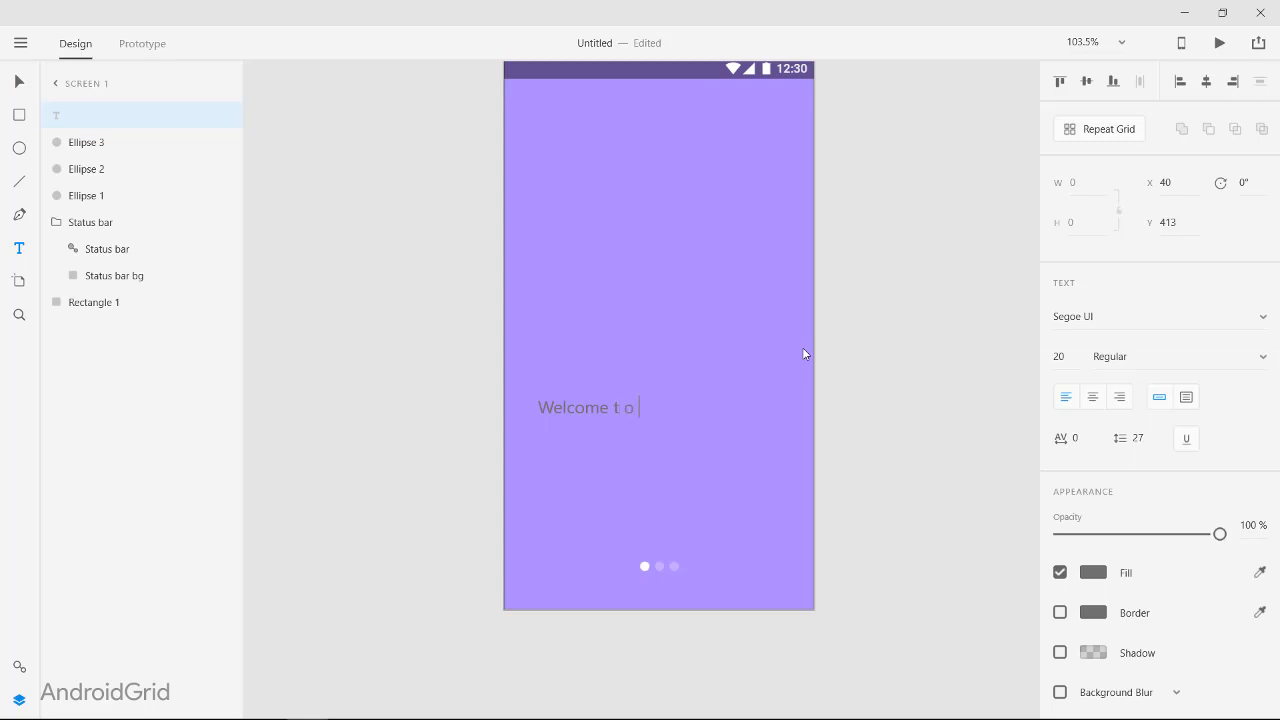
key("BackSpace")
key("BackSpace")
key("BackSpace")
type("To WordUp")
key("Escape")
Step: Format the heading in white Roboto Bold
key("ctrl+c")
key("ctrl+v")
key("ctrl+c")
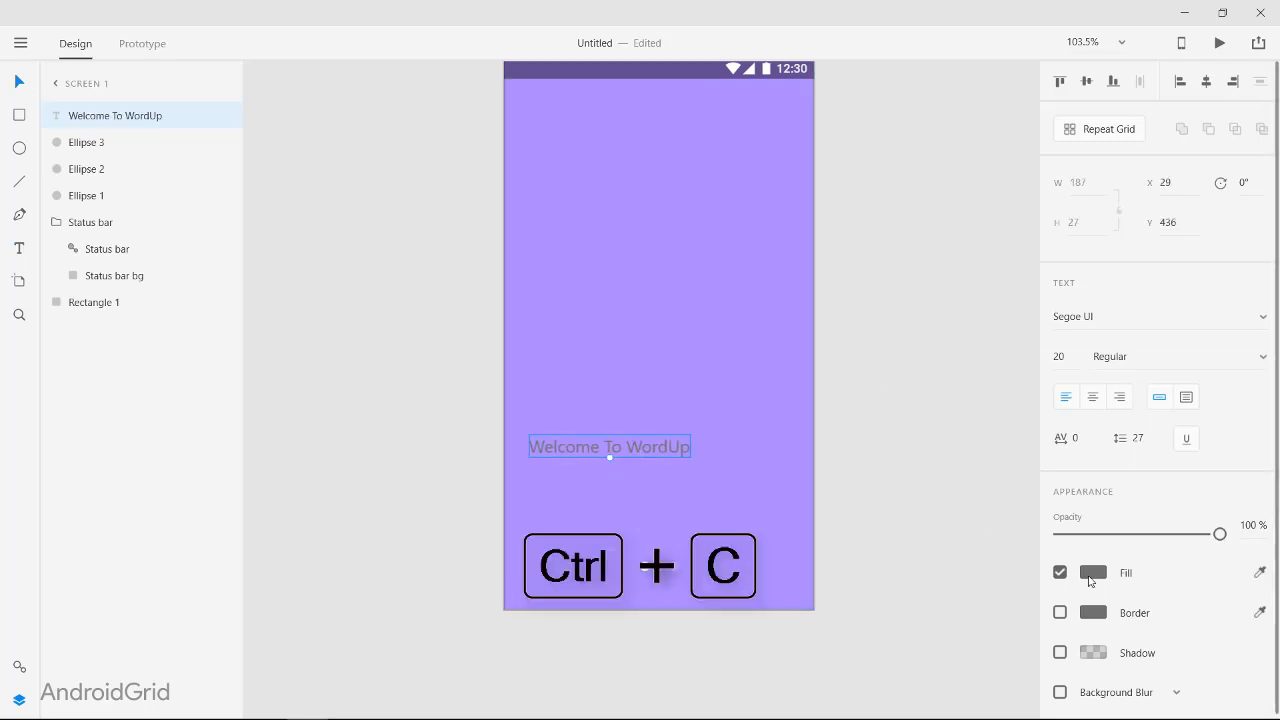
left_click(1093, 572)
key("ctrl+v")
left_click(1100, 316)
type("Rob")
key("Return")
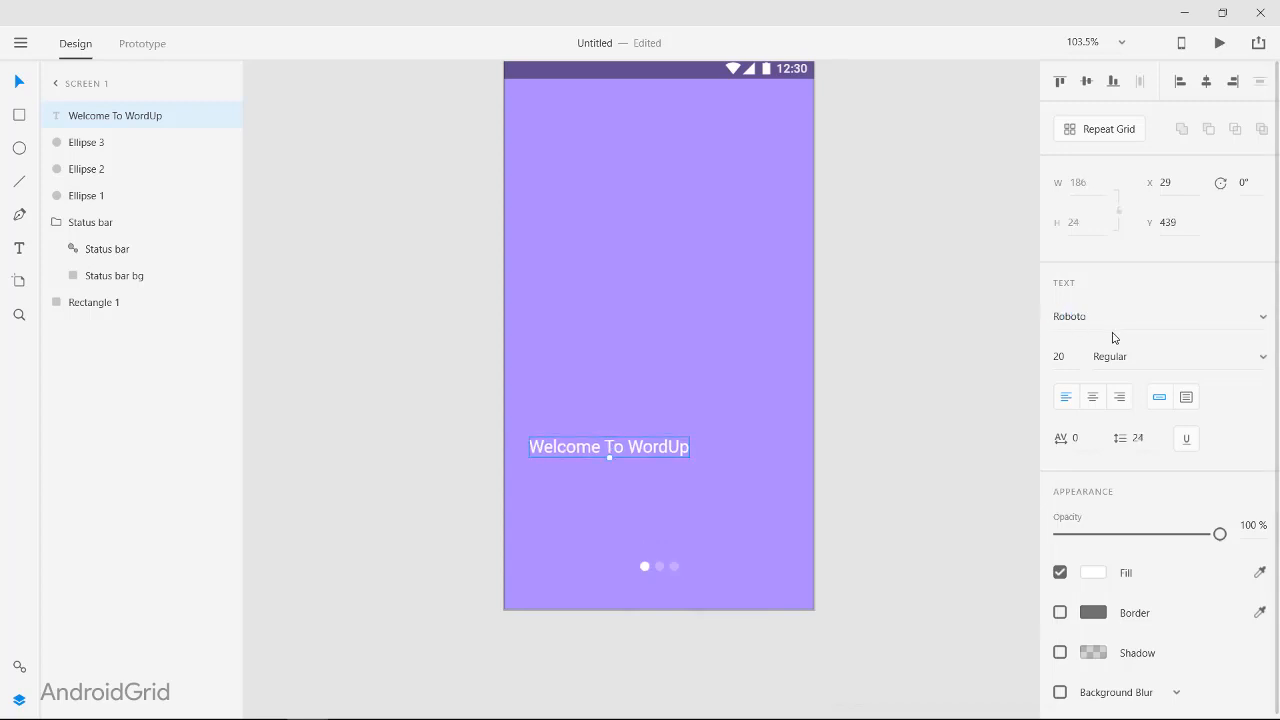
left_click(1131, 364)
type("Bold")
key("Return")
Step: Reposition the heading slightly, to about X 28, and set its font size to 21
mouse_move(656, 455)
left_mouse_down()
mouse_move(651, 443)
mouse_move(650, 471)
left_mouse_up()
left_click(1059, 356)
key("Up")
key("Up")
key("Down")
Step: Duplicate the heading directly below itself and replace the copy's text with "A well designed Tech News App"
key("ctrl+c")
key("ctrl+v")
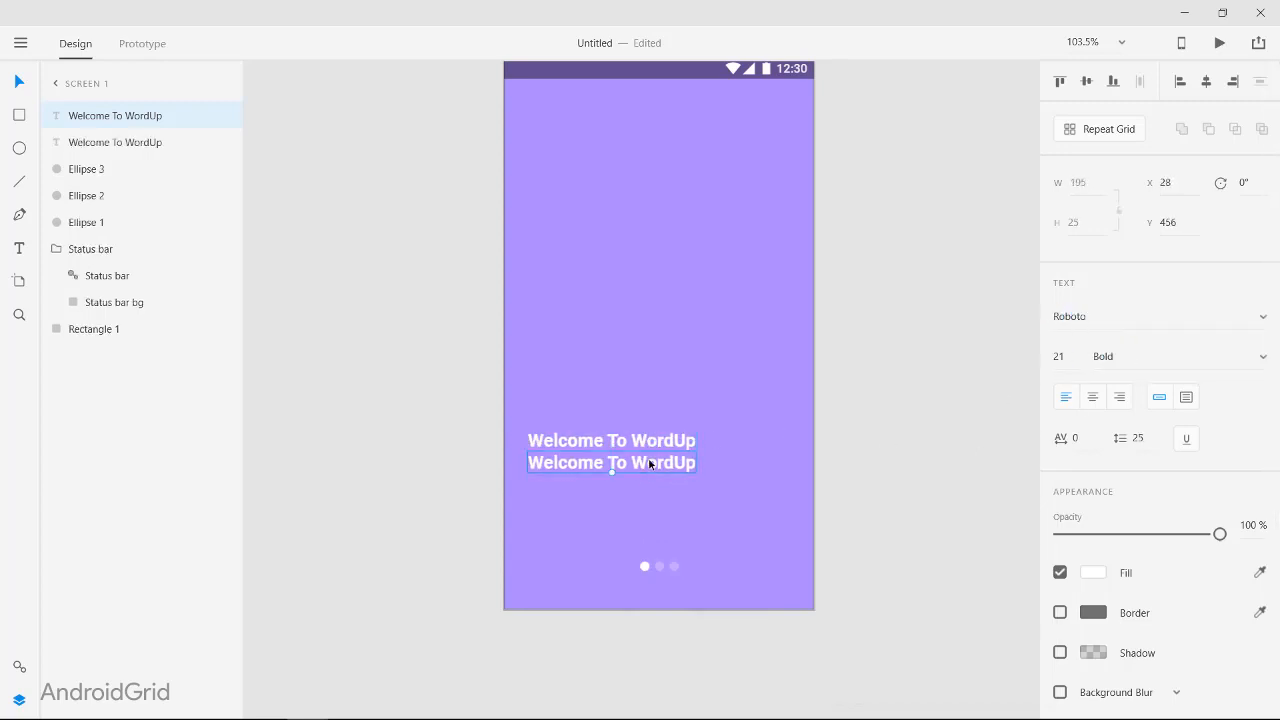
double_click(650, 463)
type("A")
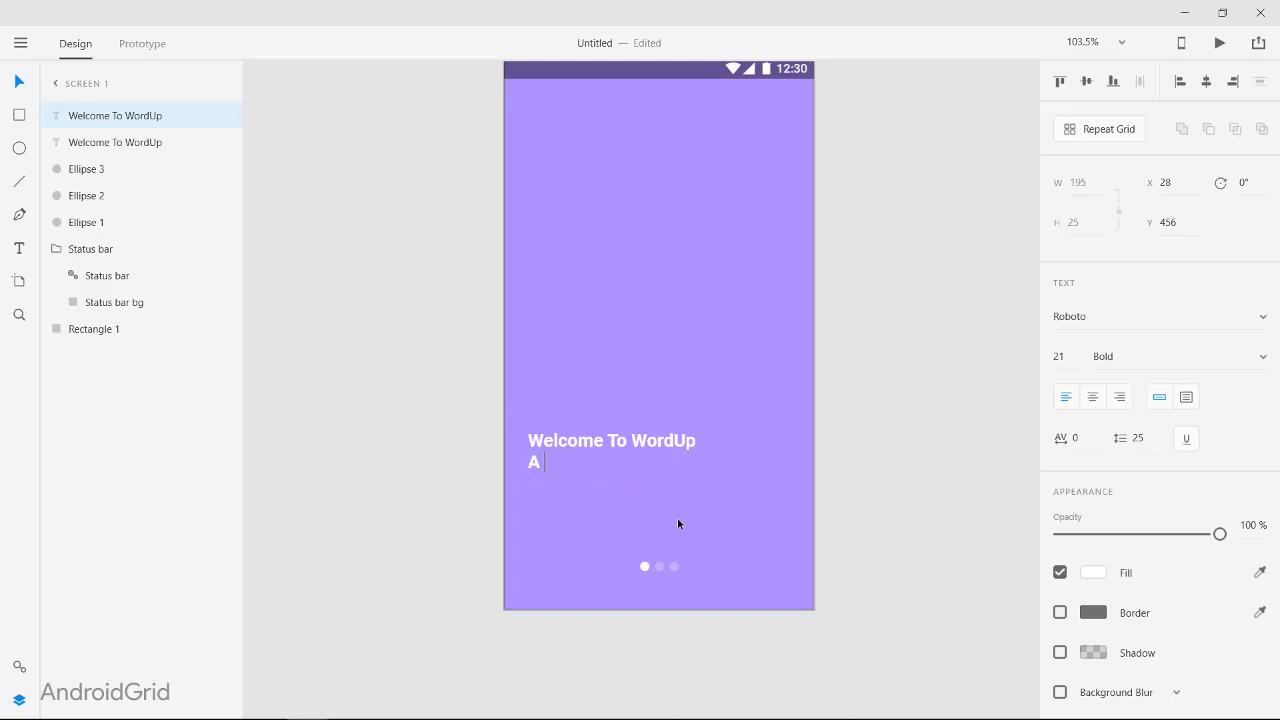
type(" well desi")
key("BackSpace")
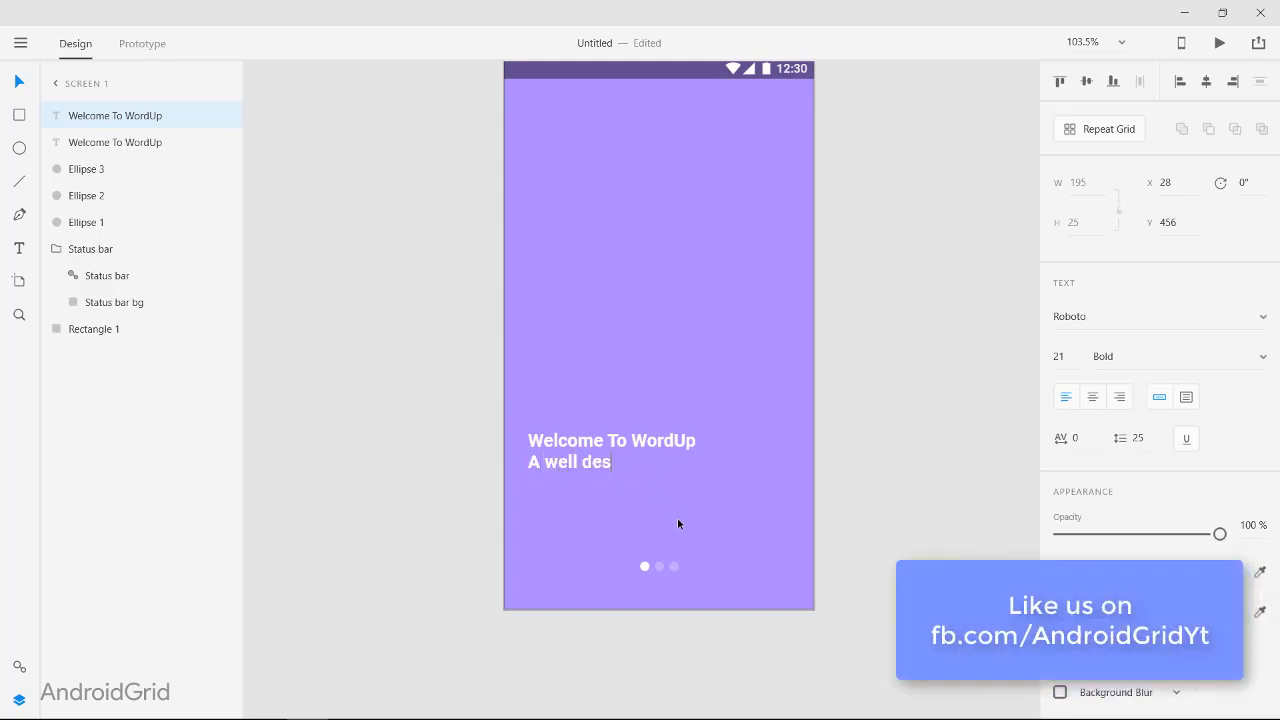
type("igned ")
type("Tech")
key("BackSpace")
type("ch Ne")
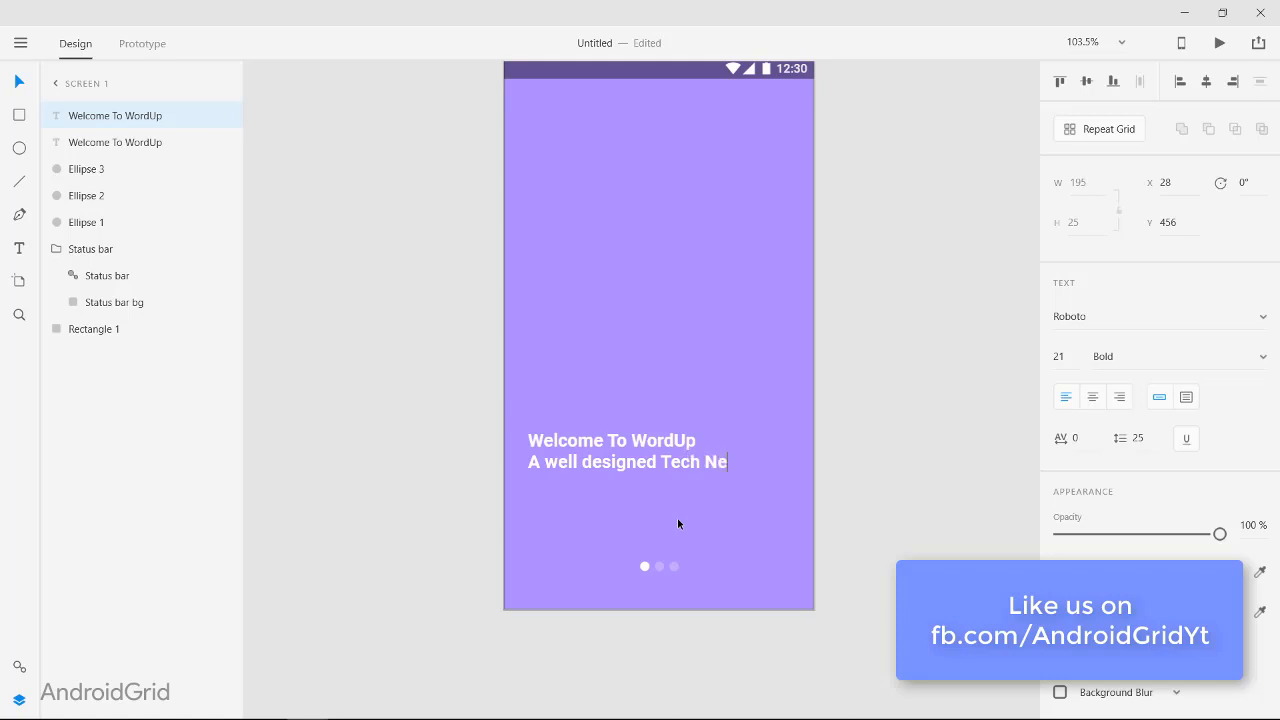
key("BackSpace")
type("ews App")
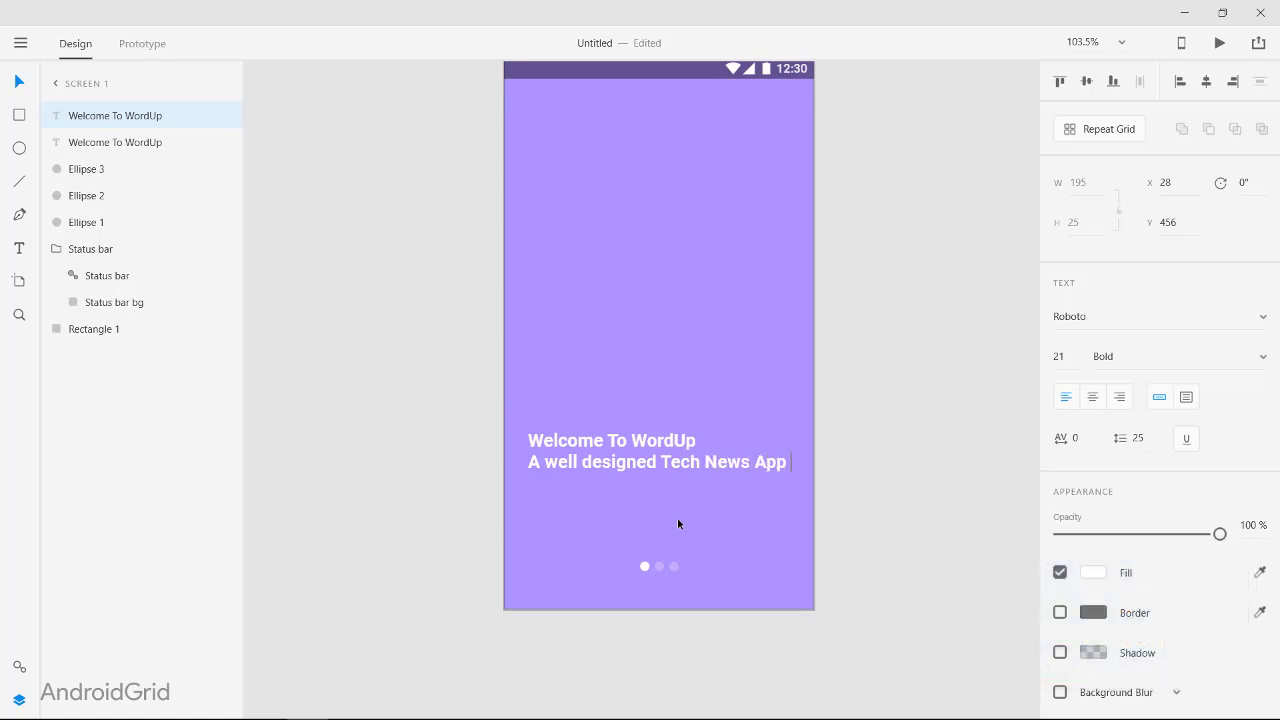
type(", n")
Step: Extend the tagline with ", now in your mobile", breaking the line after the comma
key("BackSpace")
key("BackSpace")
type(", now in mobile")
left_click(796, 463)
key("Return")
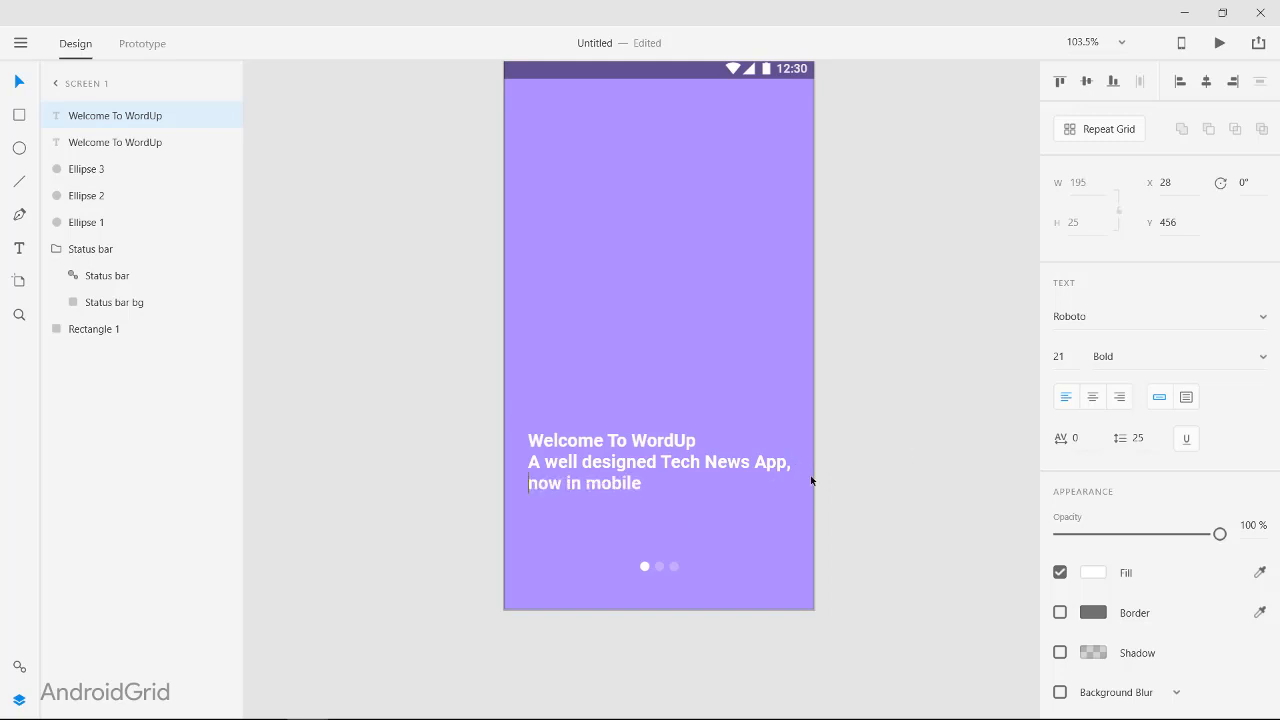
type("your")
key("Escape")
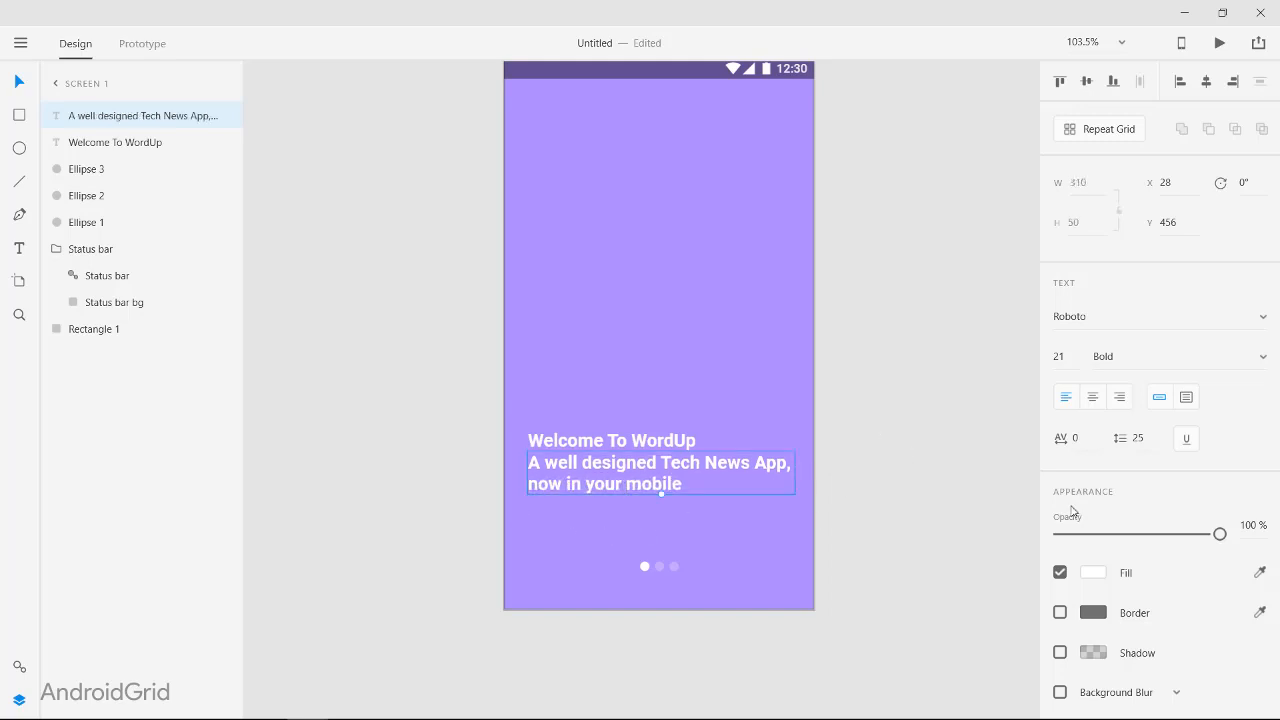
Step: Set the tagline's weight to Regular and its fill to a light grey
left_click(1139, 353)
key("Up")
key("Up")
left_click(1098, 577)
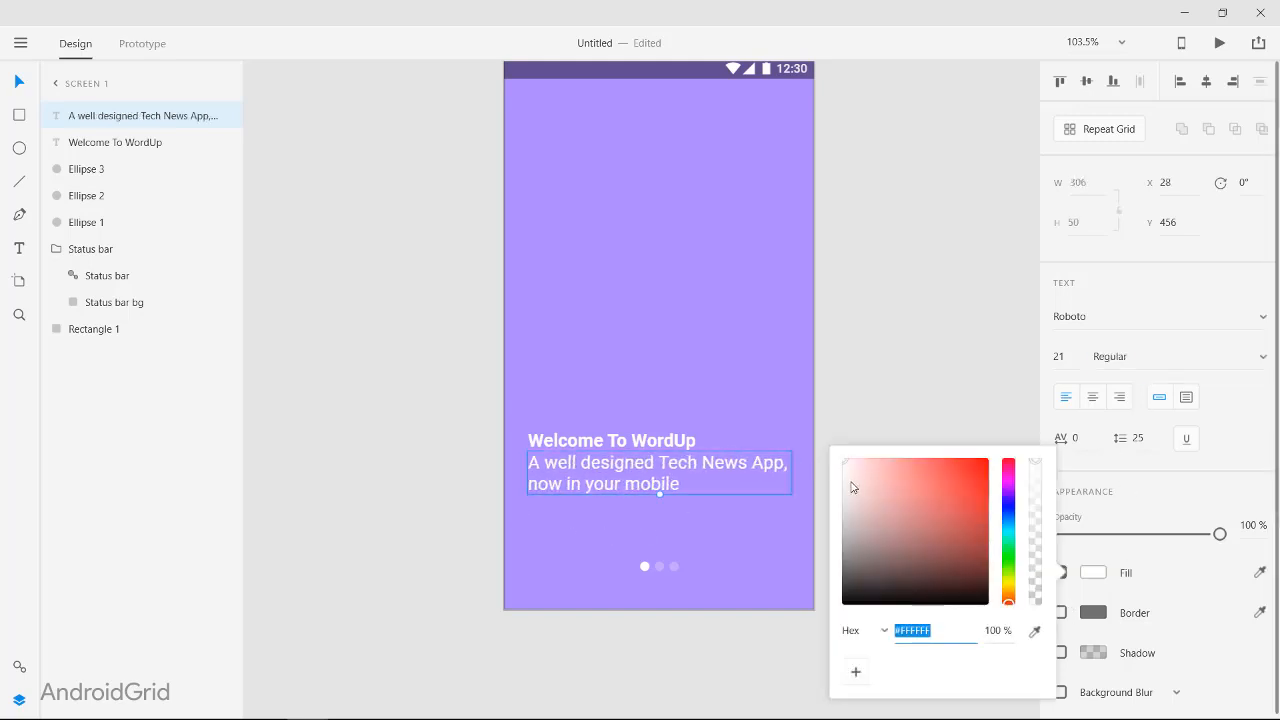
left_click_drag(851, 482, 781, 466)
left_click(745, 502)
Step: Nudge the tagline slightly down to widen the gap below the heading
left_click(626, 479)
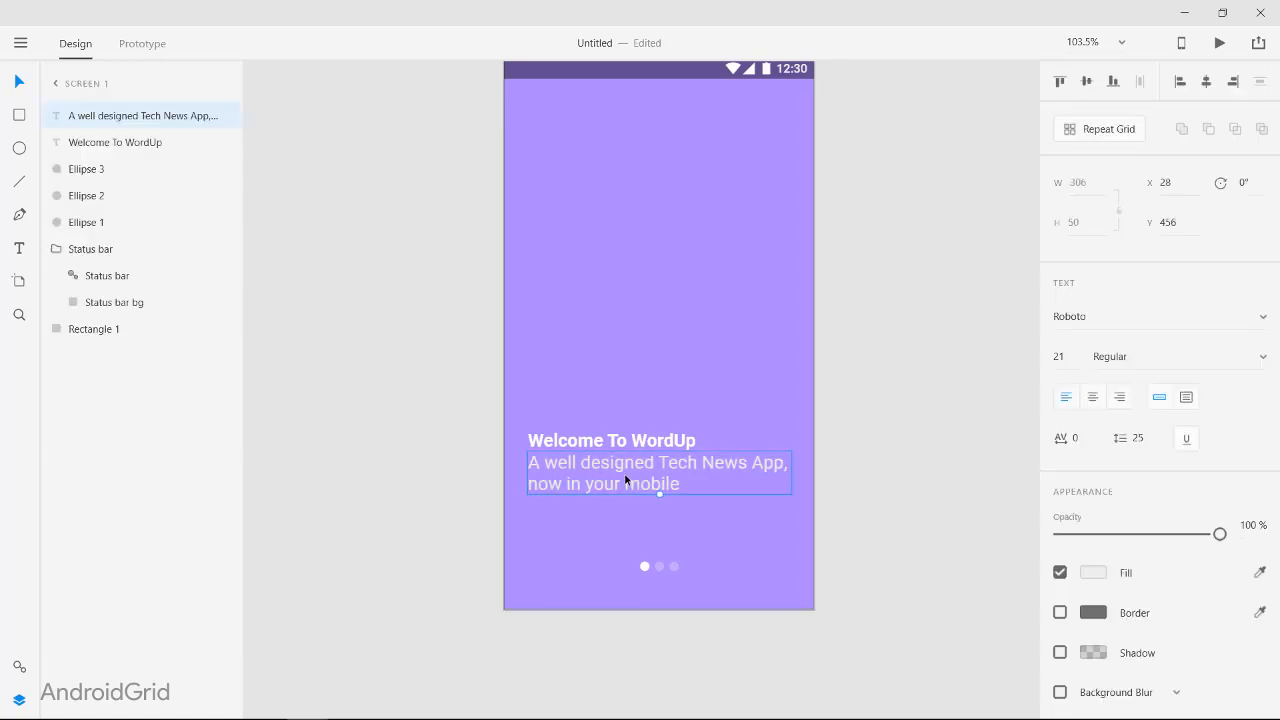
key("Down")
key("Down")
key("Down")
key("Down")
key("Down")
left_click(848, 432)
Step: Draw a circle about 165 by 165 and centre it in the artboard's upper half, at about X 98 and Y 120
scroll(856, 433, "up", 1)
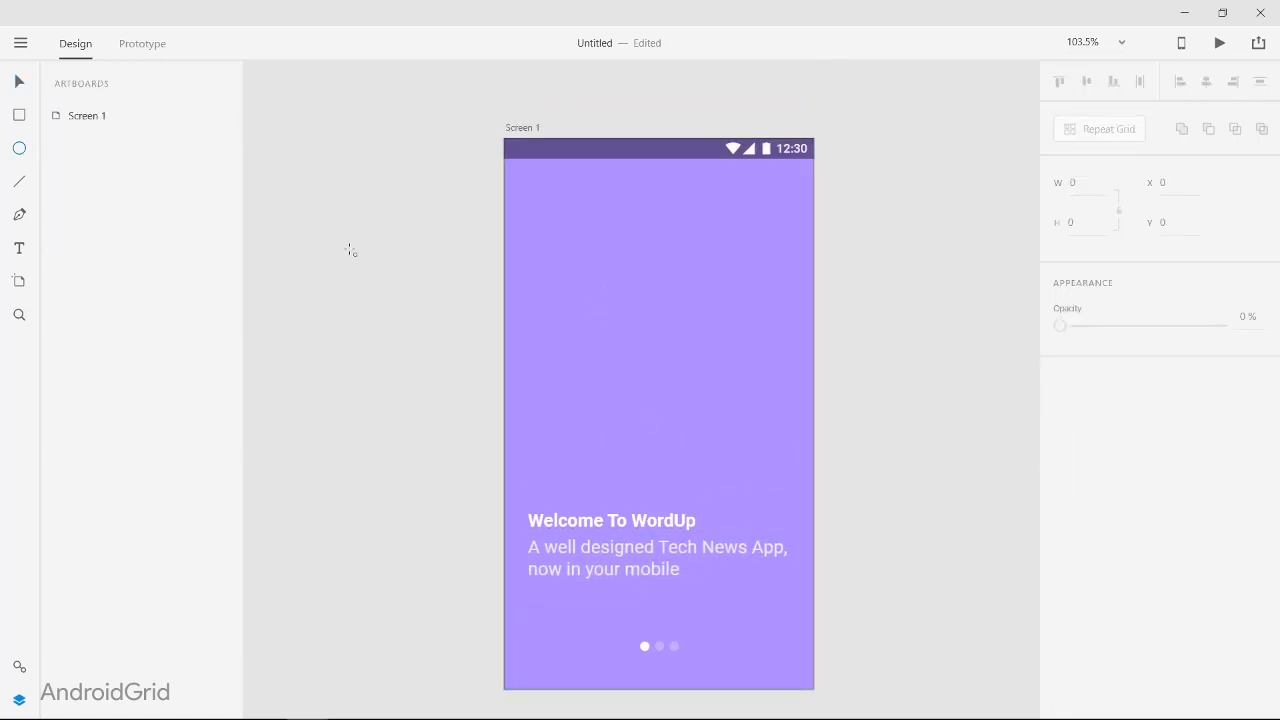
left_click_drag(656, 247, 797, 388)
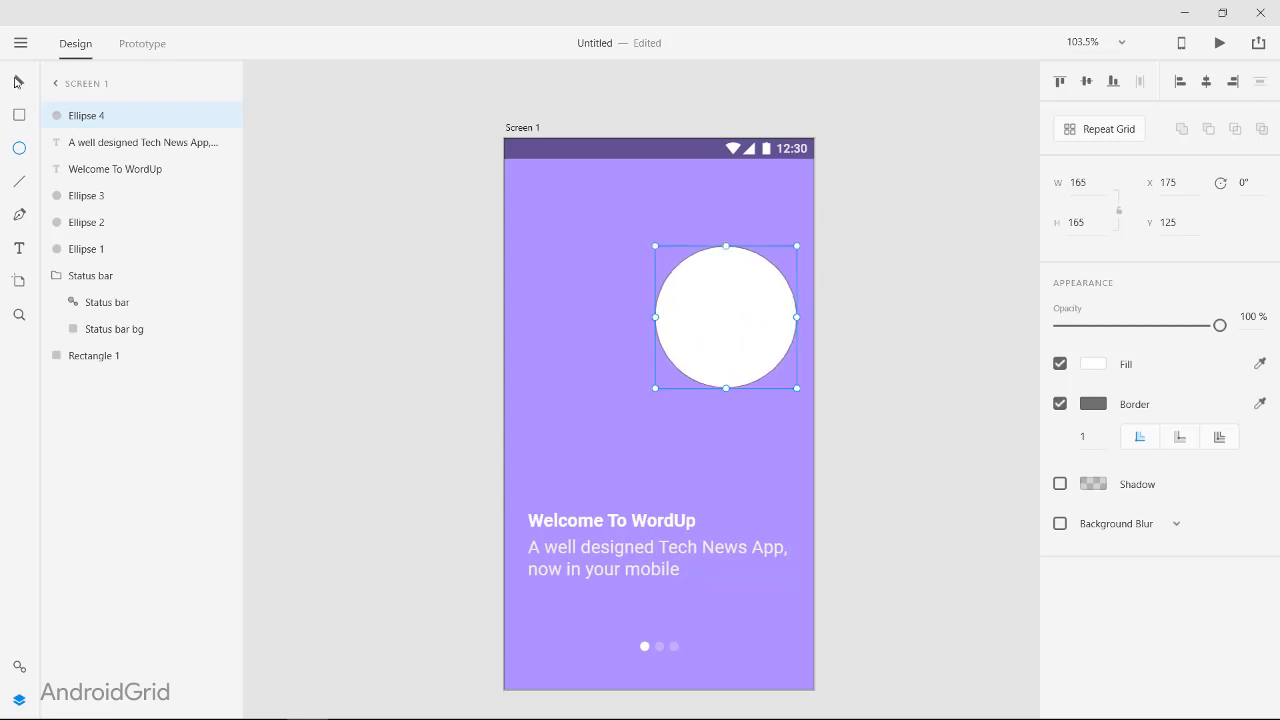
left_click_drag(741, 317, 675, 312)
Step: Lower the large circle's opacity to 33% and remove its border
left_click(1100, 366)
left_click_drag(1218, 327, 1108, 348)
left_click(1060, 406)
left_click(940, 372)
Step: Change the large circle's fill from white to a light grey
left_click(695, 335)
left_click(1093, 364)
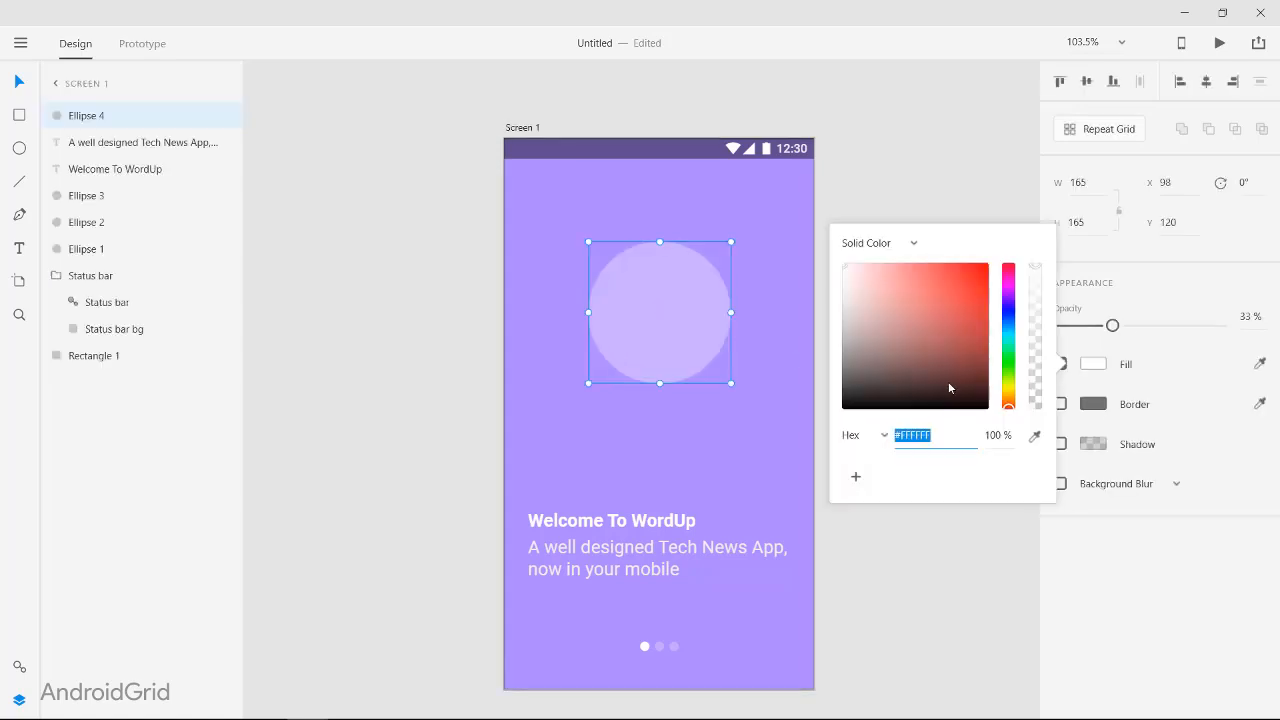
left_click_drag(948, 381, 837, 297)
left_click(843, 287)
left_click(856, 199)
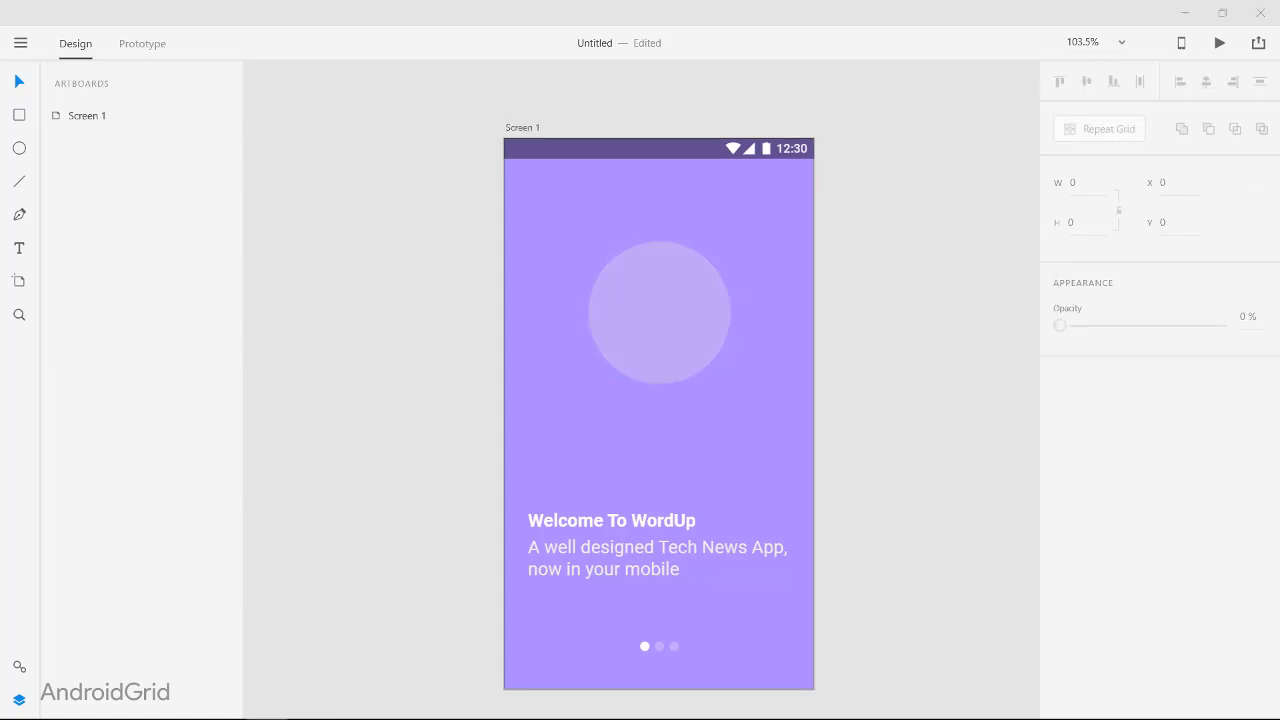
Step: Import ic_library_books_24px.svg from the Icons folder in File Explorer onto the pasteboard beside Screen 1
scroll(734, 388, "up", 1)
scroll(734, 388, "down", 2)
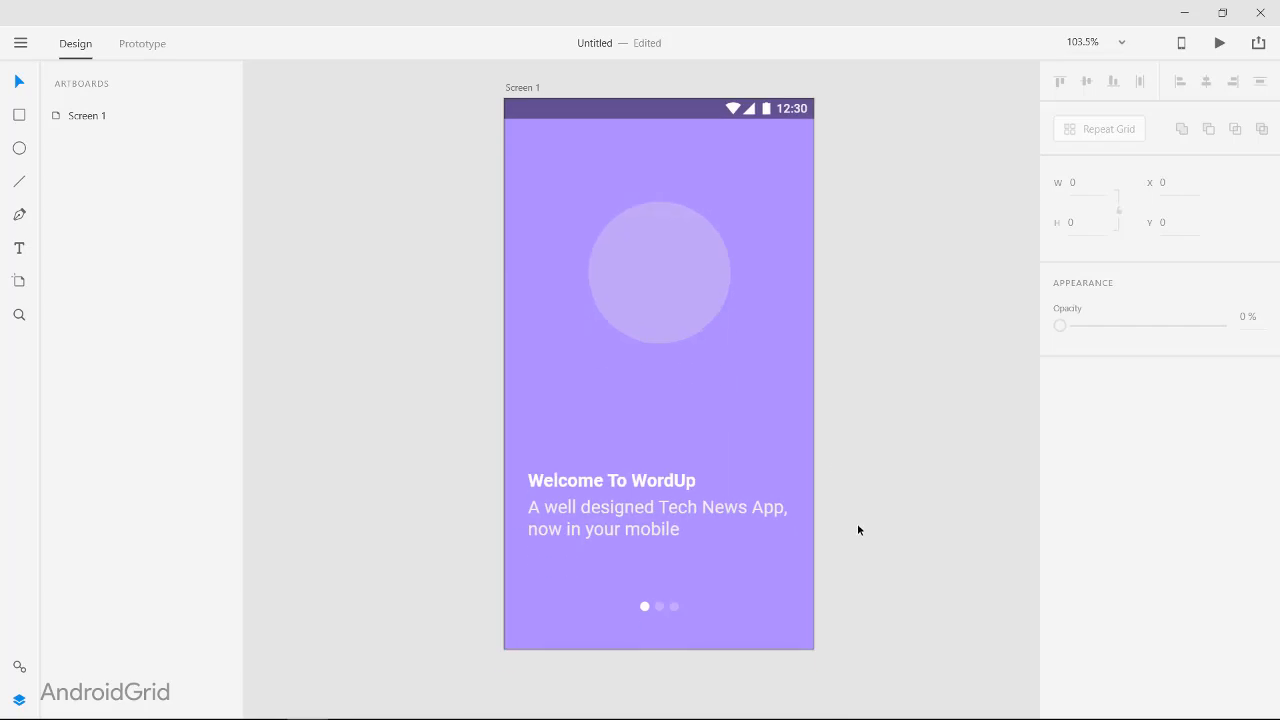
scroll(736, 390, "right", 2)
key("alt+Tab")
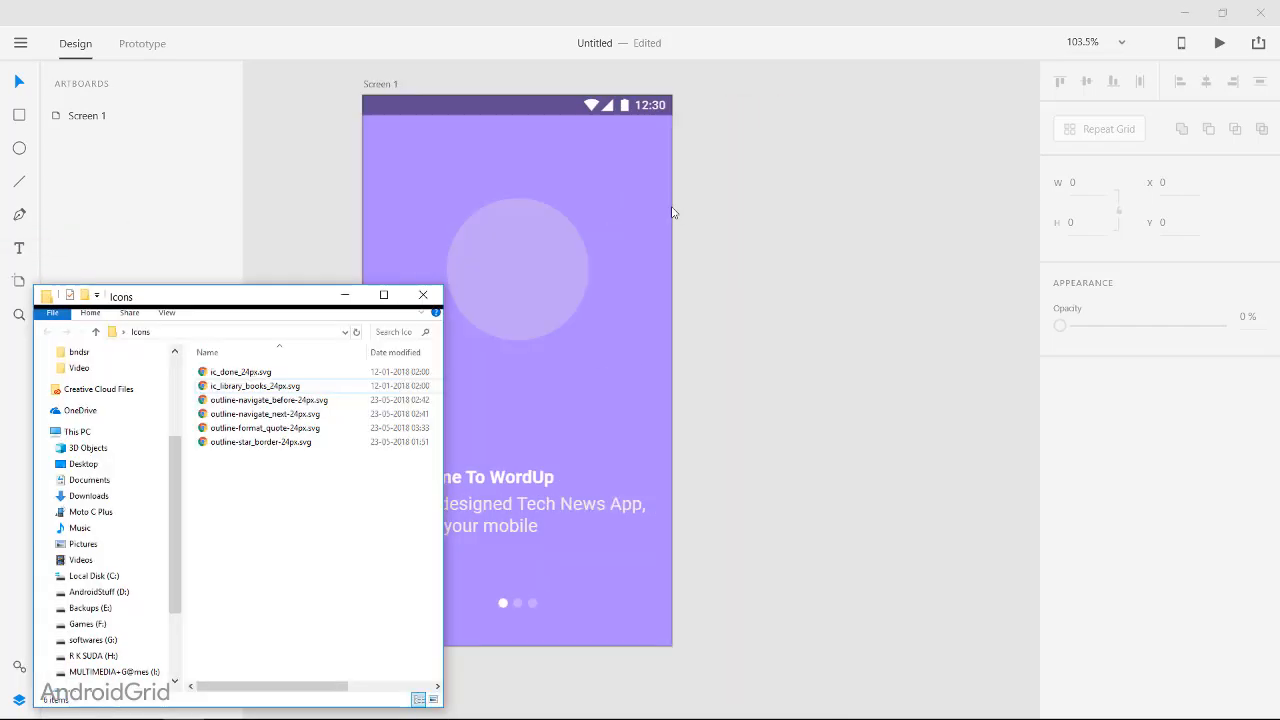
left_click_drag(935, 204, 329, 309)
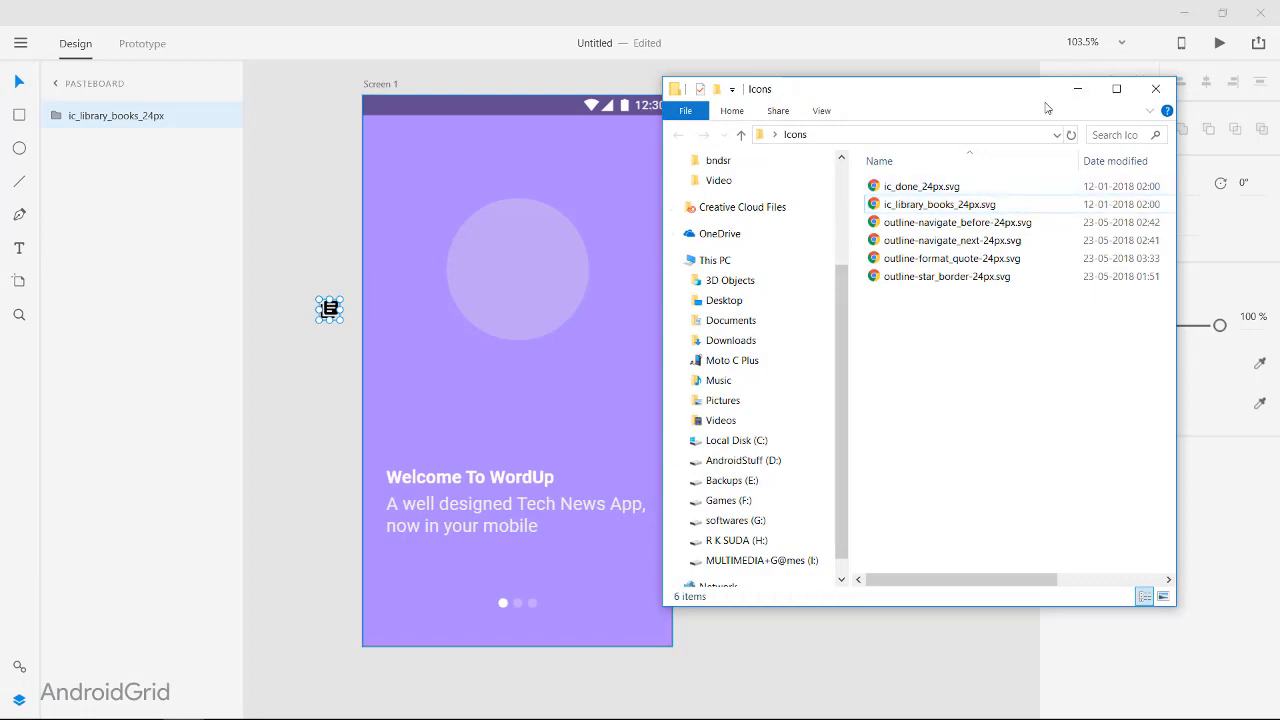
left_click(1077, 88)
Step: Move the library books icon into the centre of the large circle, at X 168 and Y 190
left_click(338, 404)
scroll(338, 404, "up", 1)
scroll(338, 404, "up", 2)
left_click_drag(323, 369, 736, 280)
scroll(673, 309, "right", 2)
scroll(673, 309, "up", 1)
Step: Fill the library books icon with white
left_click(1093, 364)
left_click_drag(925, 355, 843, 262)
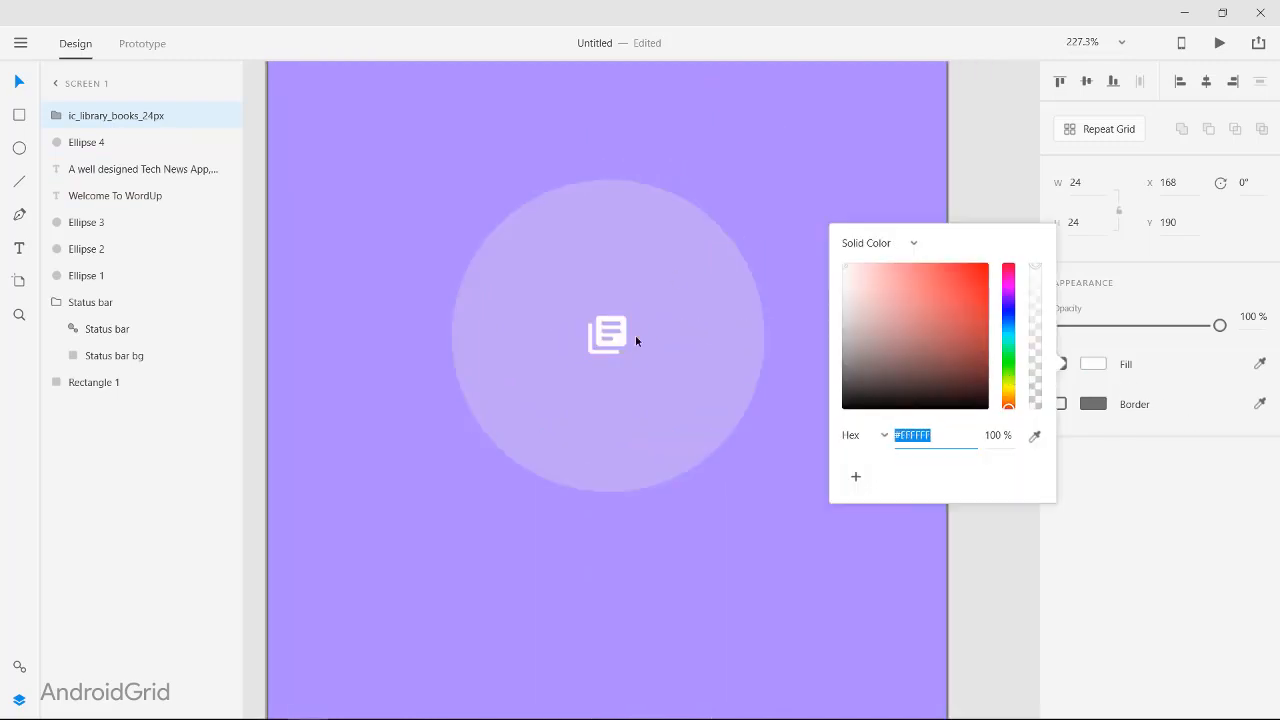
left_click(635, 337)
Step: Enlarge the library books icon to about 78 by 78, centred in the large circle
scroll(613, 350, "left", 2)
scroll(613, 350, "right", 3)
left_click_drag(612, 357, 817, 463)
left_click_drag(669, 398, 618, 346)
scroll(782, 382, "down", 5)
left_click(868, 418)
scroll(815, 414, "up", 4)
Step: Set the library books icon's size to 70 and recentre it in the large circle
left_click(612, 305)
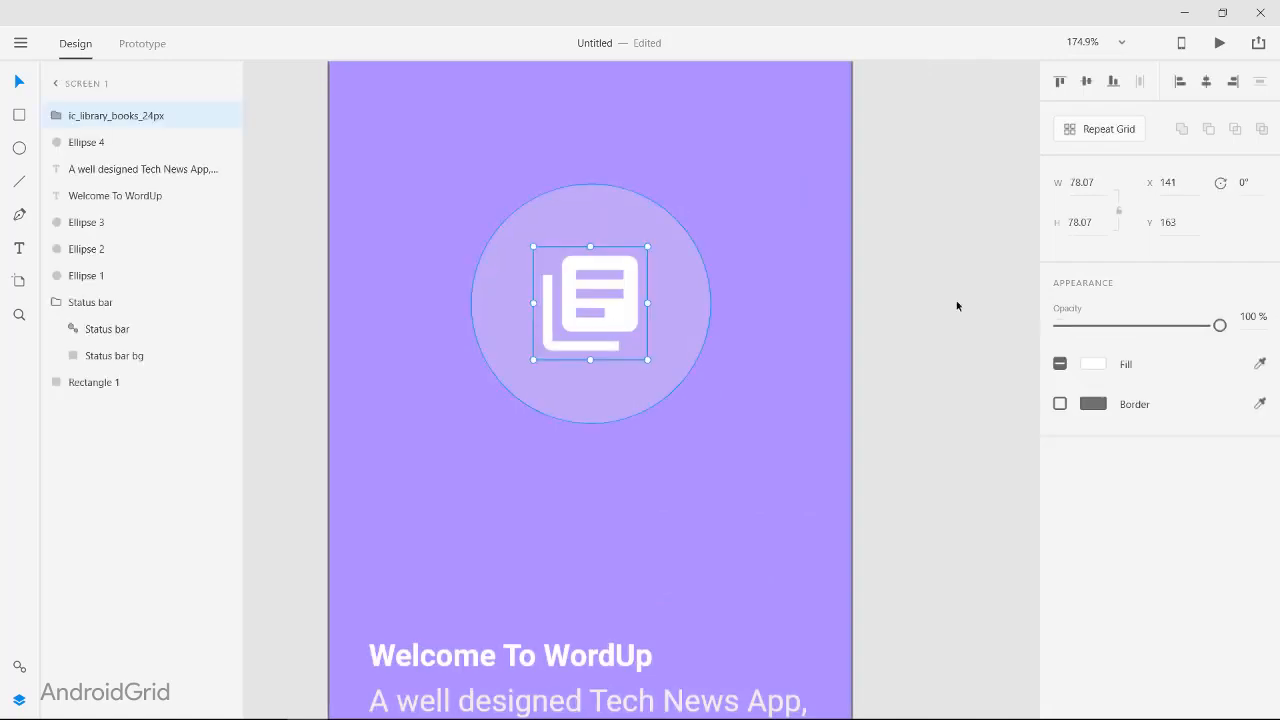
type("70")
key("Return")
left_click_drag(615, 304, 622, 311)
left_click(895, 381)
scroll(895, 383, "down", 5)
scroll(895, 383, "up", 4)
Step: Lower the opacity of the status bar's background to lighten the bar
left_click(625, 272)
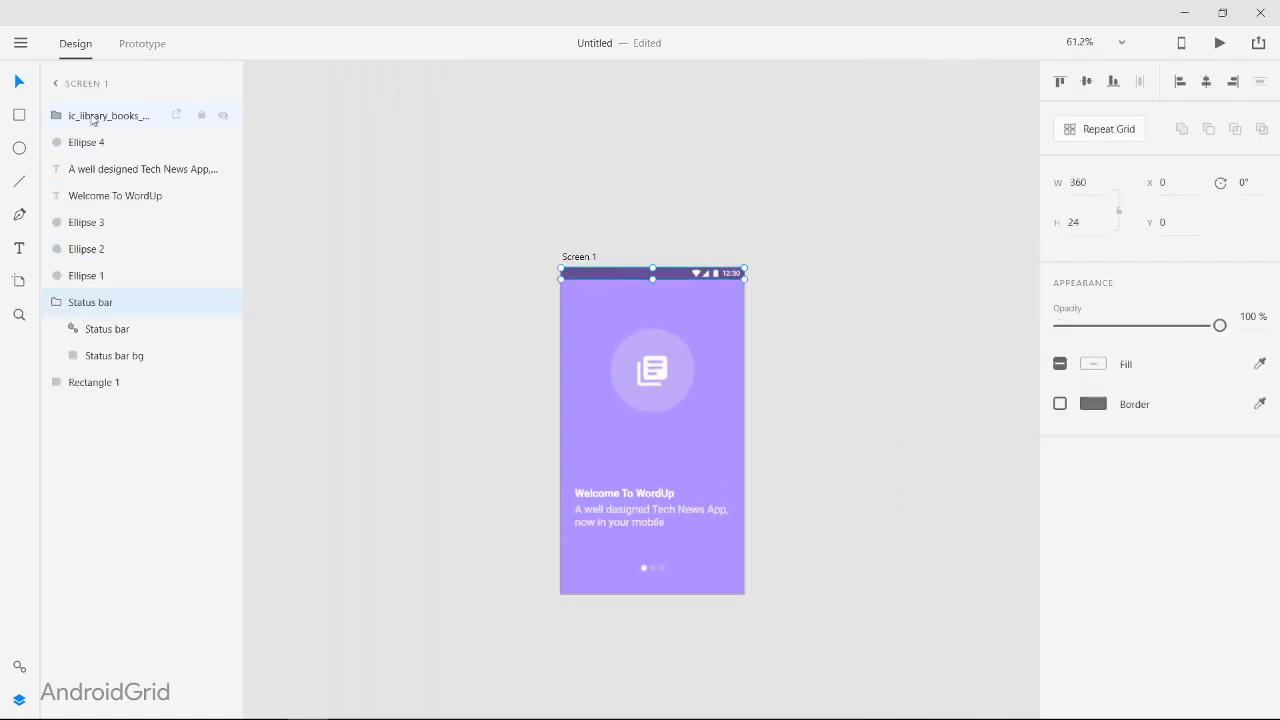
left_click(112, 356)
left_click_drag(1131, 328, 1086, 330)
left_click(933, 344)
scroll(575, 242, "up", 4)
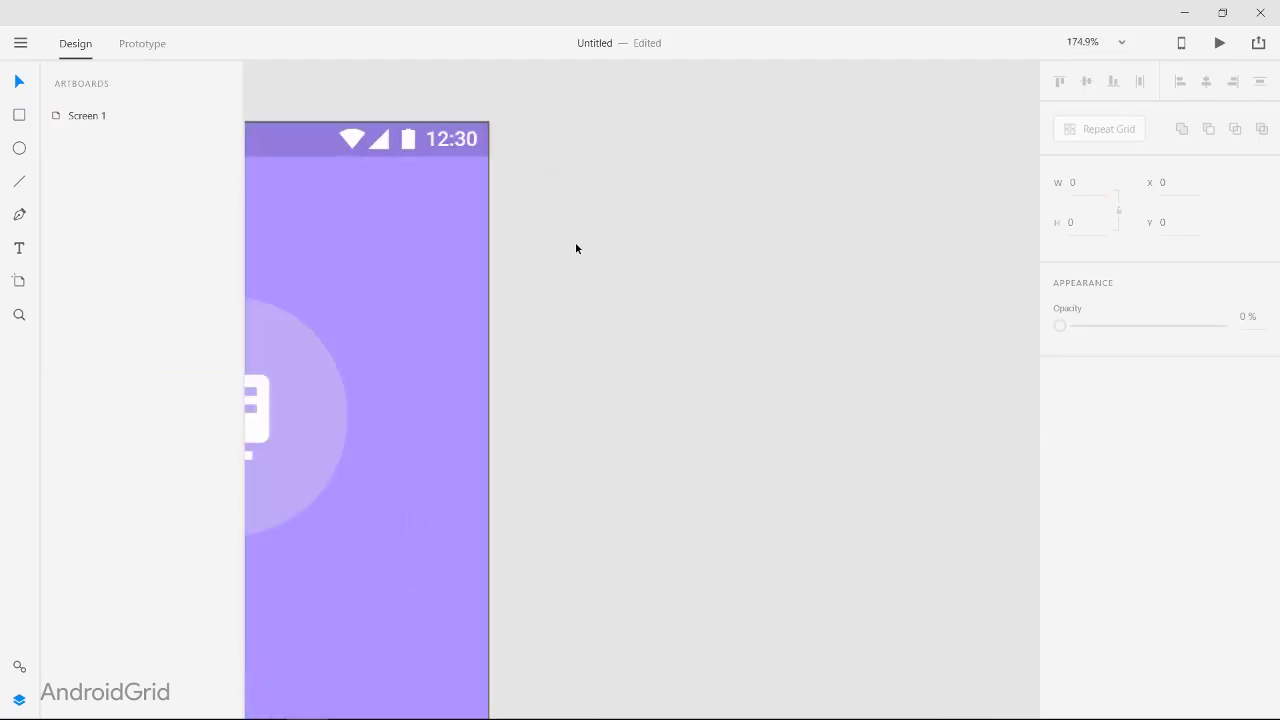
scroll(927, 301, "down", 3)
Step: Set the "Welcome To WordUp" heading's font size to 22 and move it up to Y 425
left_click(612, 520)
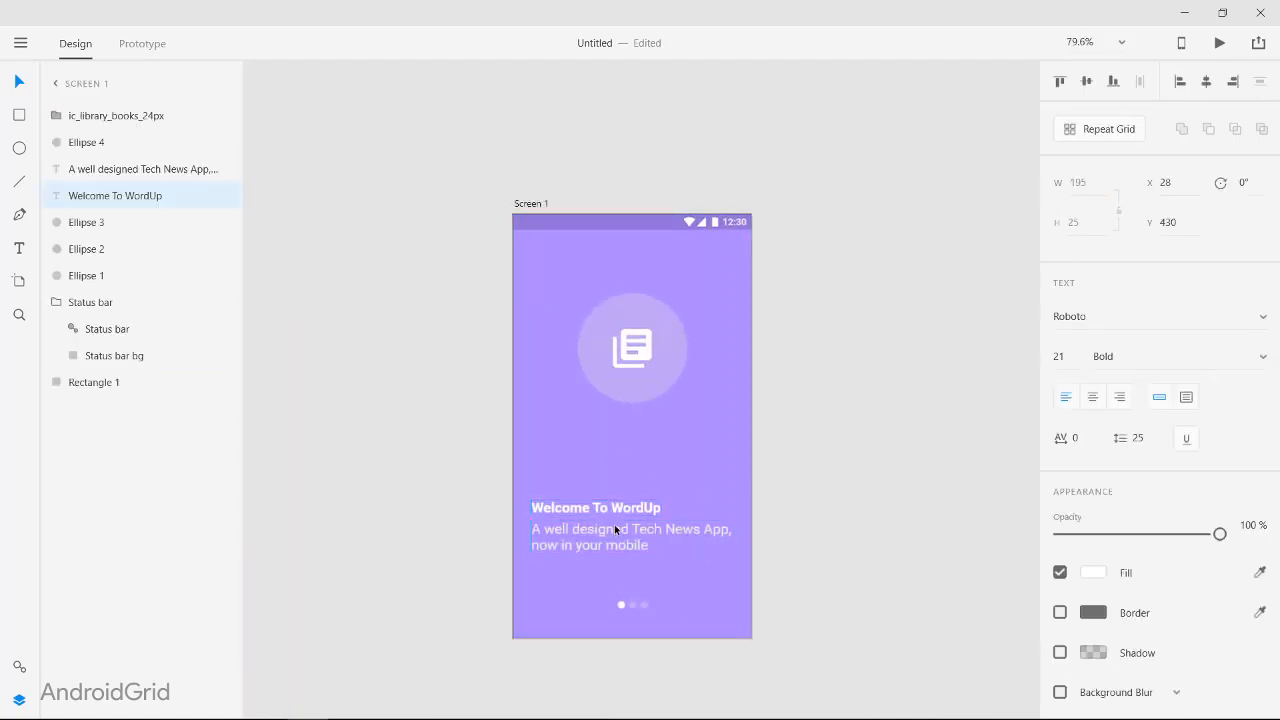
left_click(671, 529)
key("Escape")
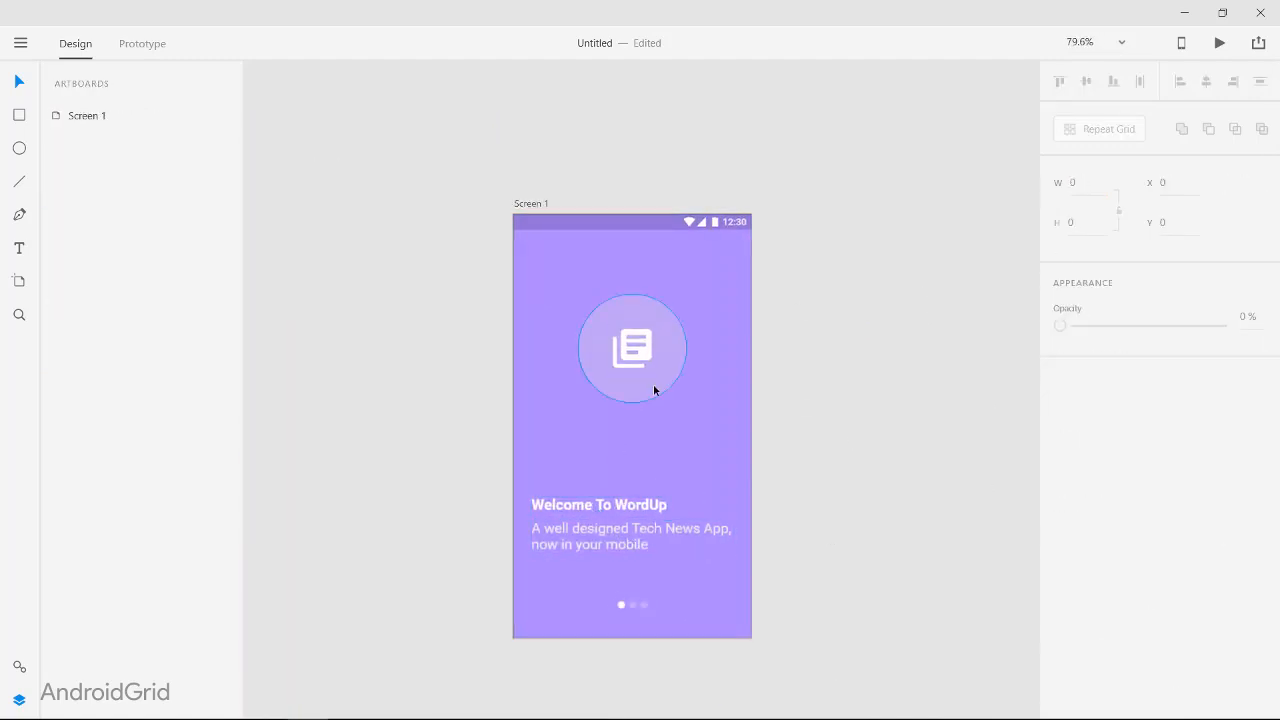
Step: Enlarge the large circle and scale the library books icon inside it to 87 by 87, keeping both centred
left_click(687, 411)
mouse_move(687, 411)
left_mouse_down()
mouse_move(660, 401)
mouse_move(679, 400)
left_mouse_up()
mouse_move(643, 355)
left_mouse_down()
mouse_move(668, 380)
mouse_move(640, 359)
left_mouse_up()
left_click(668, 380, "shift")
double_click(643, 361)
left_click(645, 363)
left_click(644, 361)
left_click(722, 353)
left_click(871, 349)
scroll(858, 453, "up", 4)
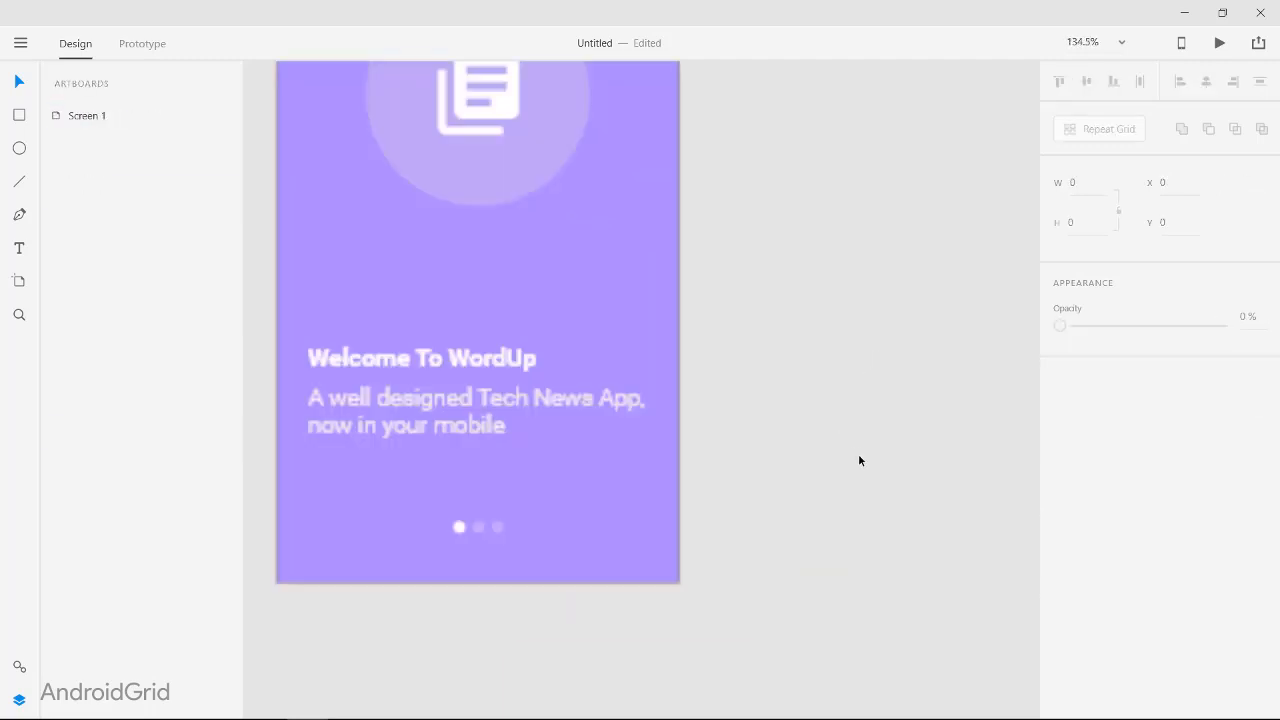
Step: Duplicate the Screen 1 artboard, keep a single copy and rename it Screen 2
scroll(850, 510, "down", 5)
scroll(829, 640, "down", 1)
left_click(560, 189)
key("ctrl+d")
key("ctrl+d")
scroll(745, 131, "right", 4)
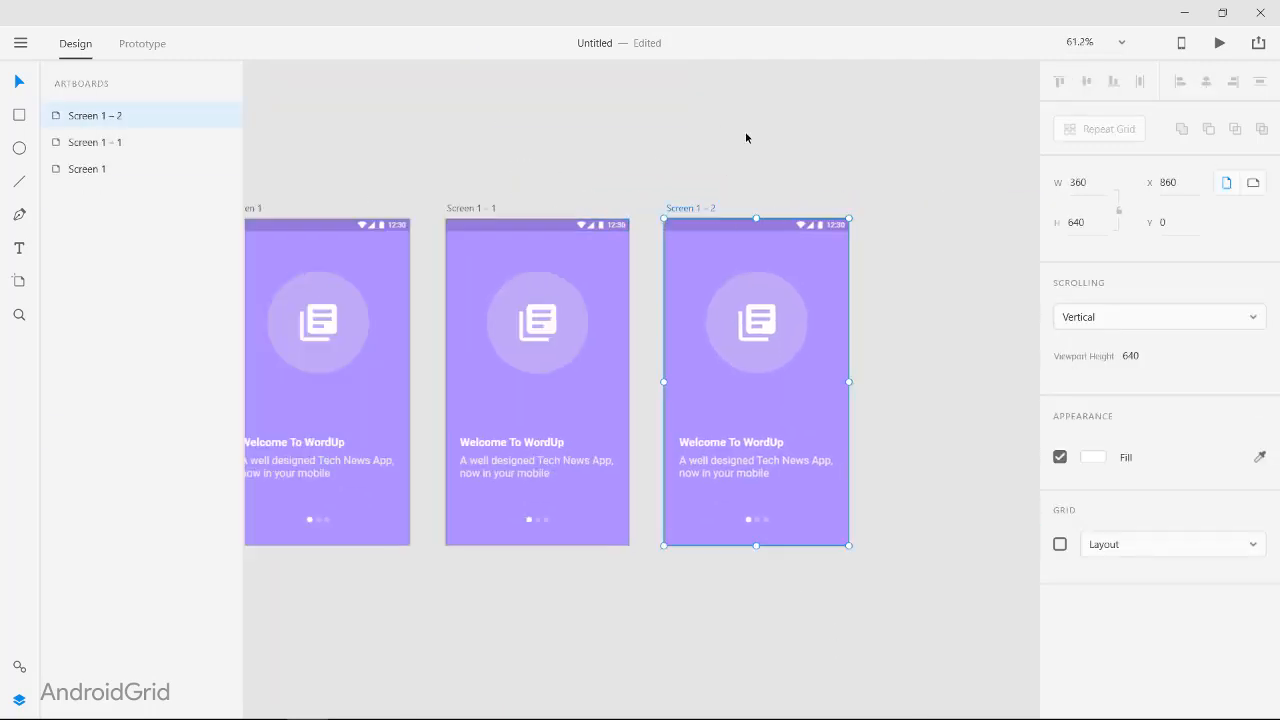
key("Delete")
double_click(359, 217)
type("Screen 2")
left_click(641, 326)
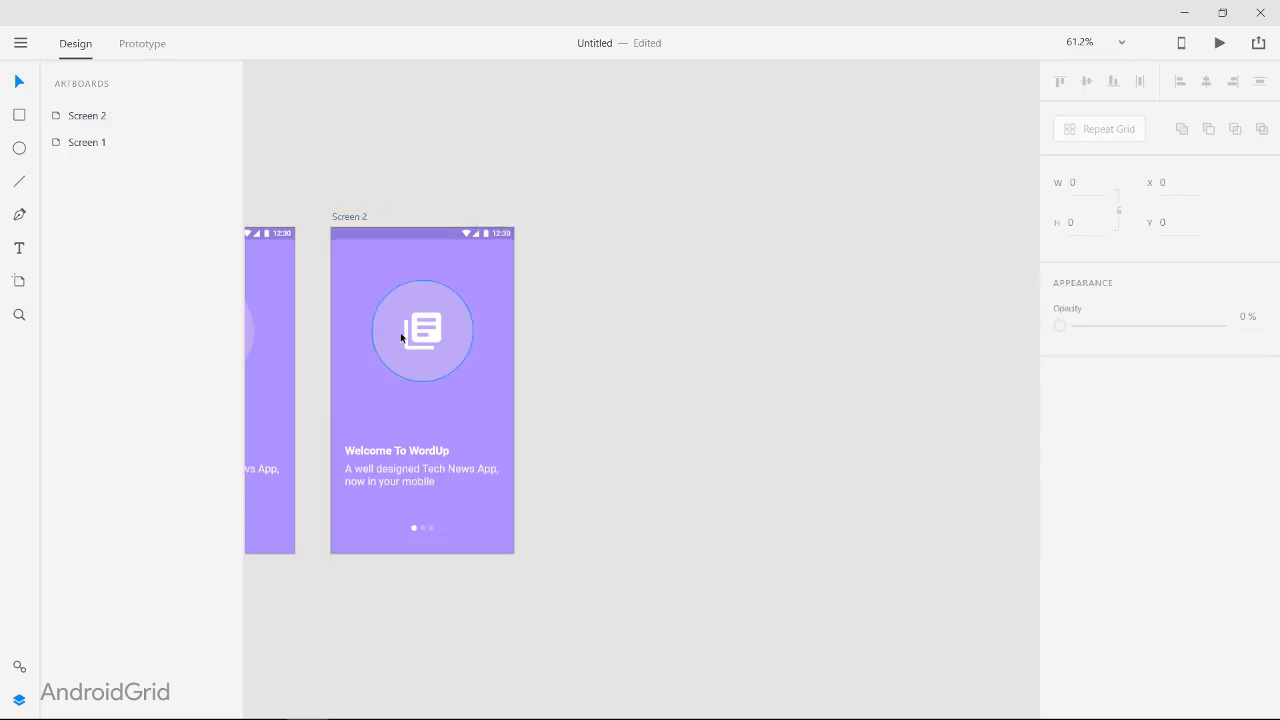
Step: Change the fill of Screen 2's background rectangle to a teal green
scroll(536, 354, "up", 2)
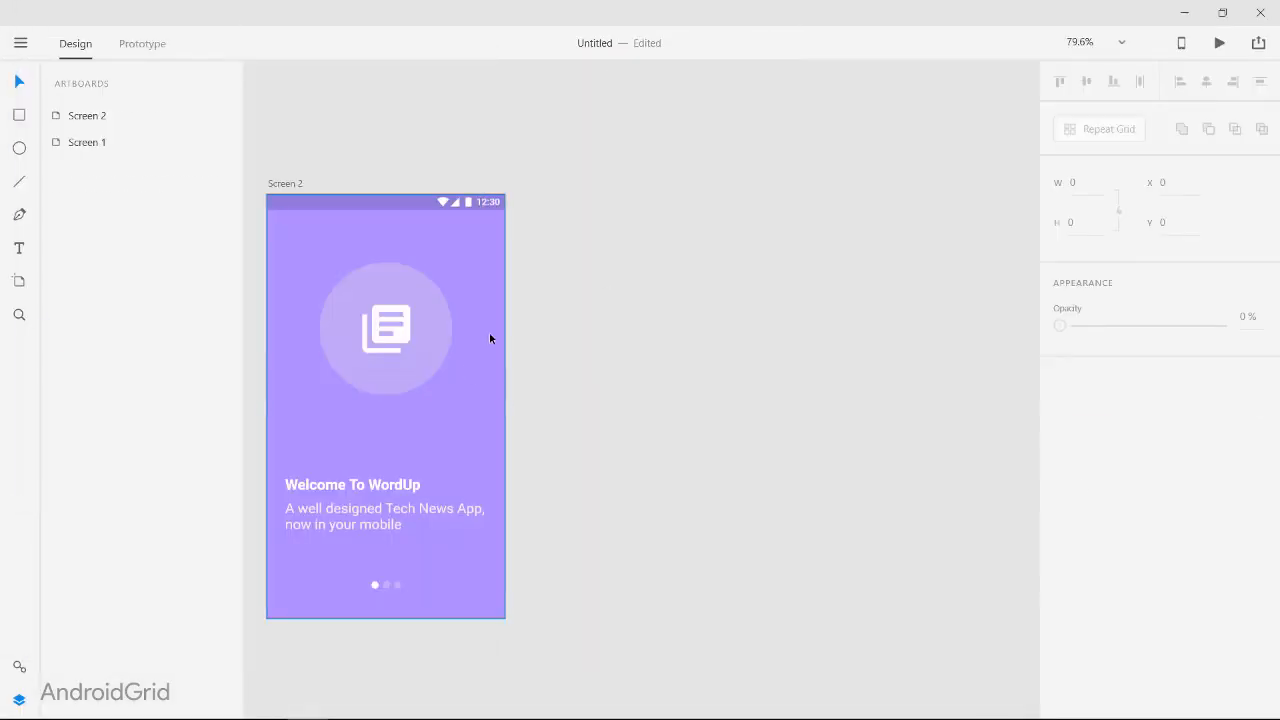
left_click(686, 377)
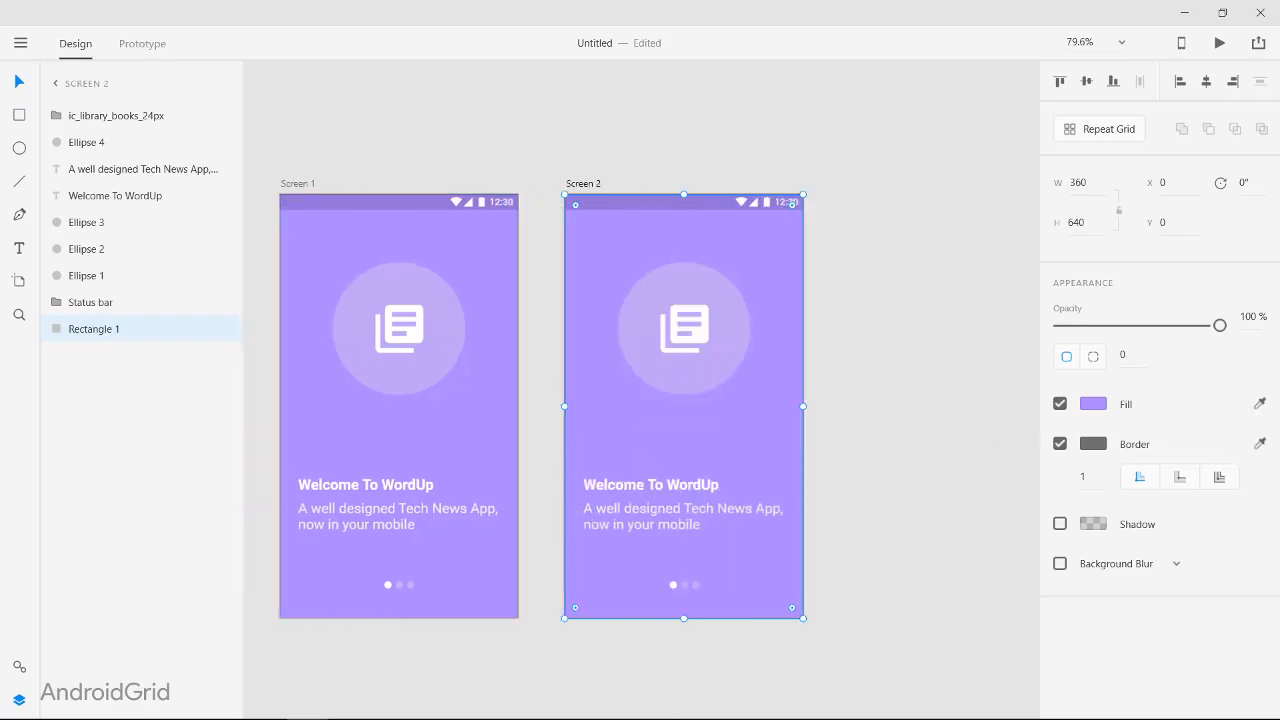
left_click(1093, 403)
left_click(1008, 377)
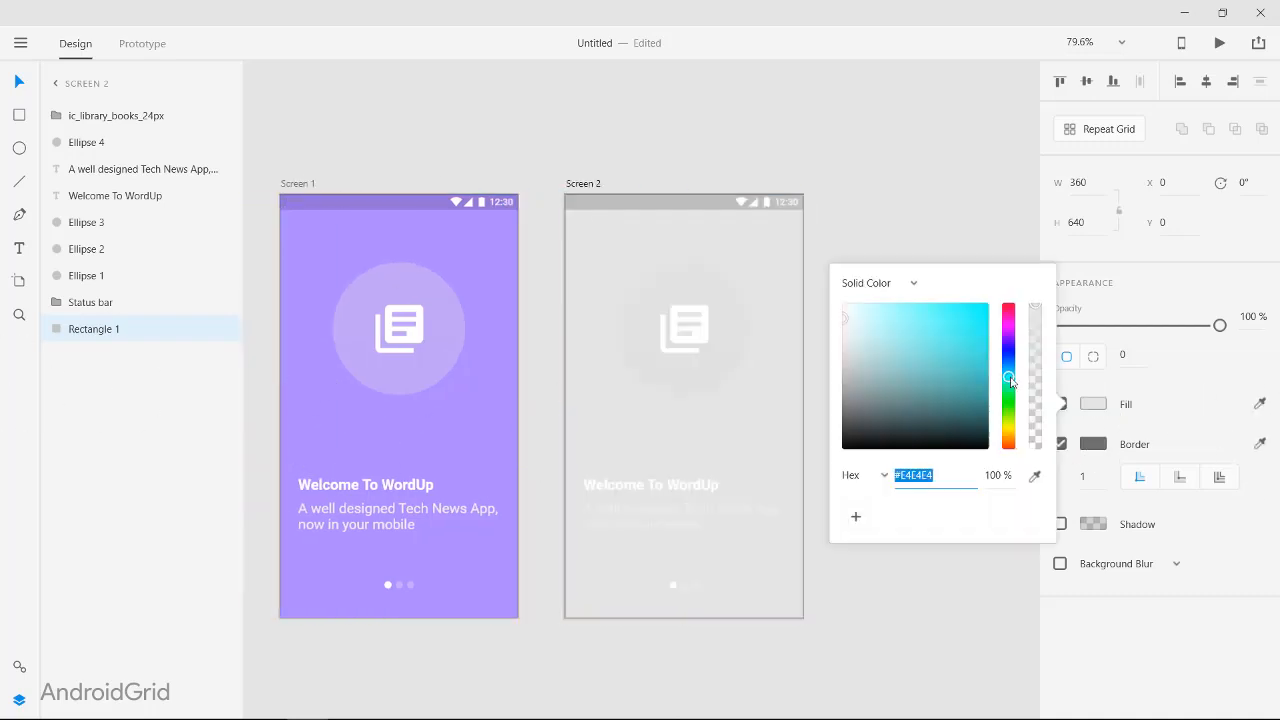
left_click(928, 332)
left_click_drag(929, 345, 938, 341)
mouse_move(1009, 379)
left_mouse_down()
mouse_move(1010, 409)
mouse_move(1011, 387)
left_mouse_up()
left_click(913, 261)
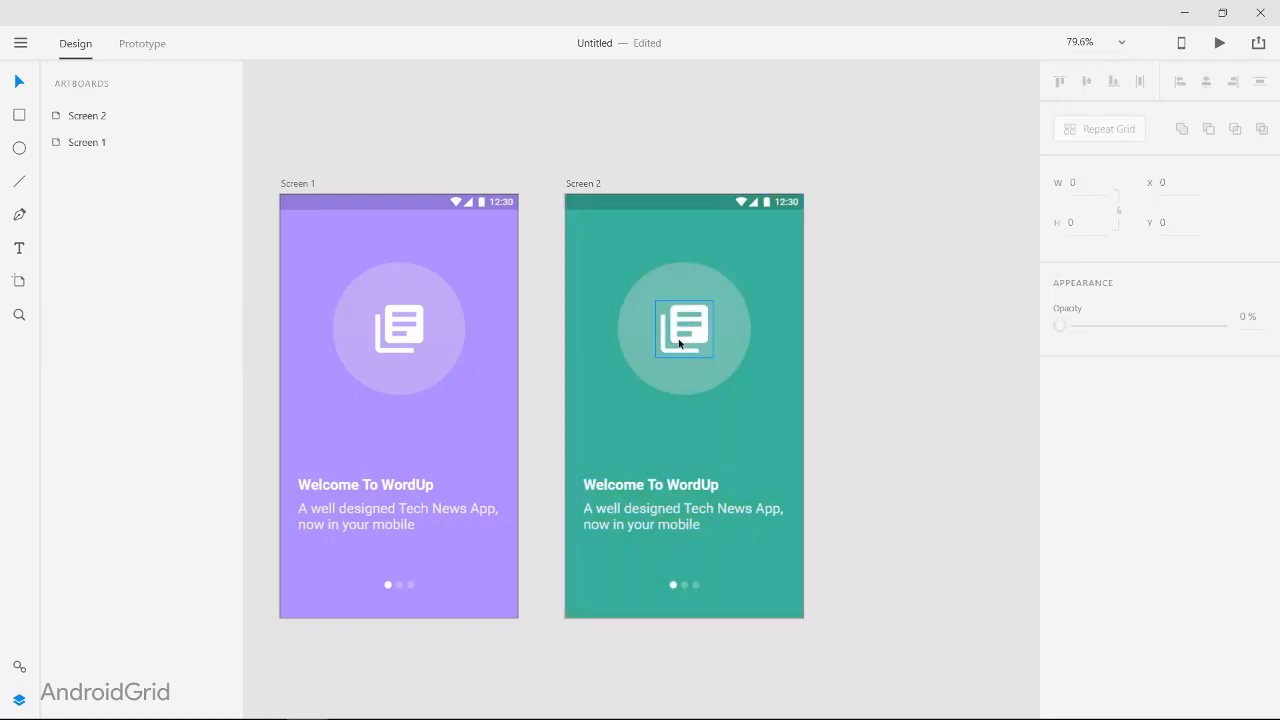
Step: Change Screen 2's heading to "At the time" and its tagline to "Get a notification whenever a new post is published" on two lines
left_click(648, 482)
type("At the time")
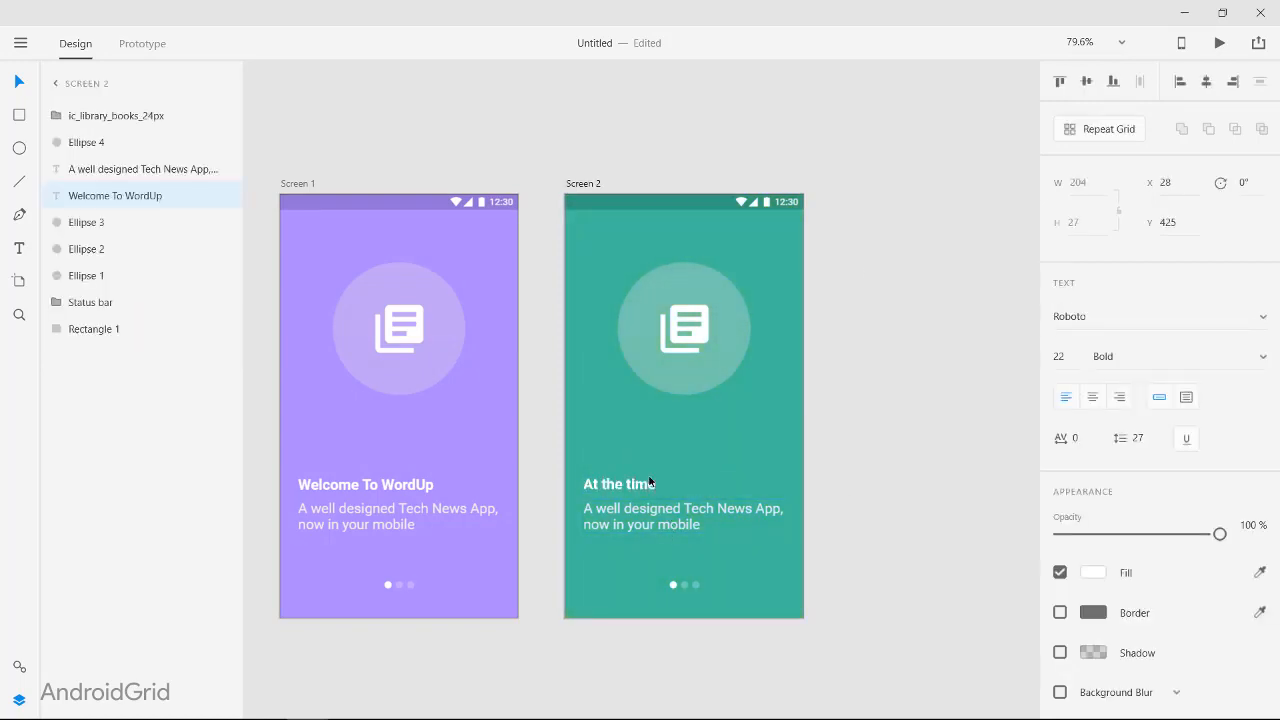
left_click(643, 524)
double_click(643, 524)
type("Ge")
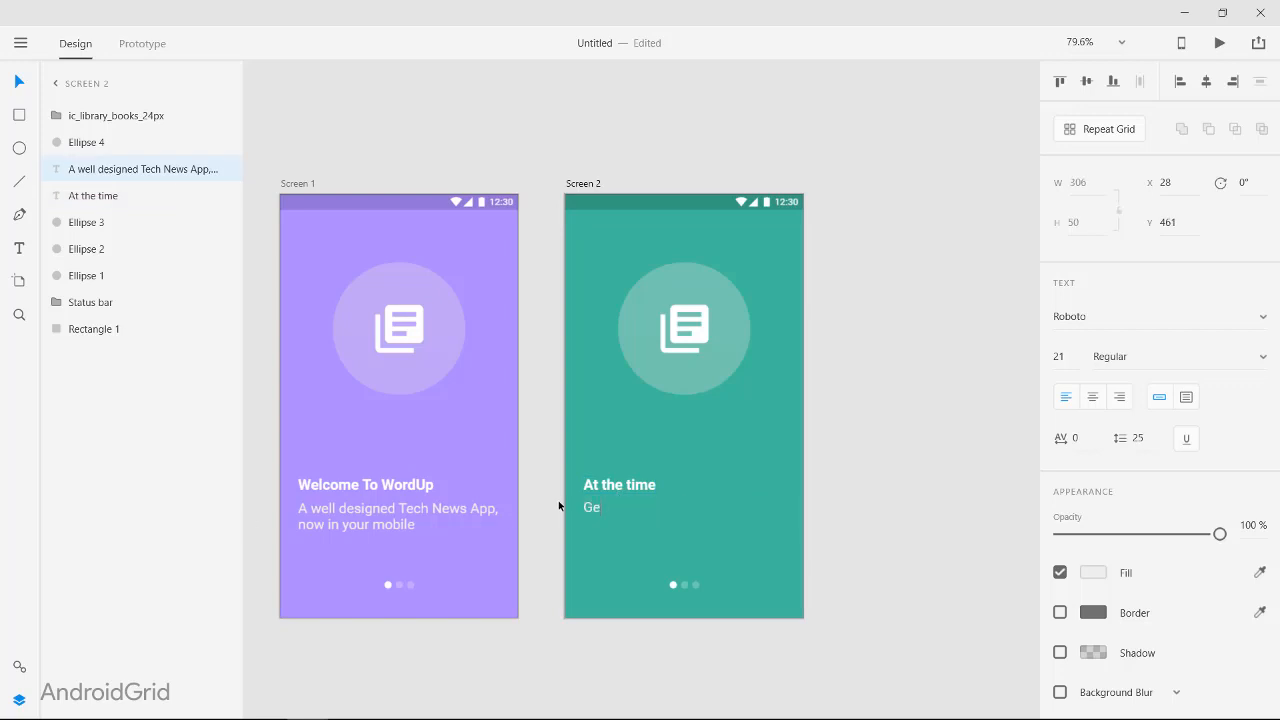
type("t a notification whenever a new p")
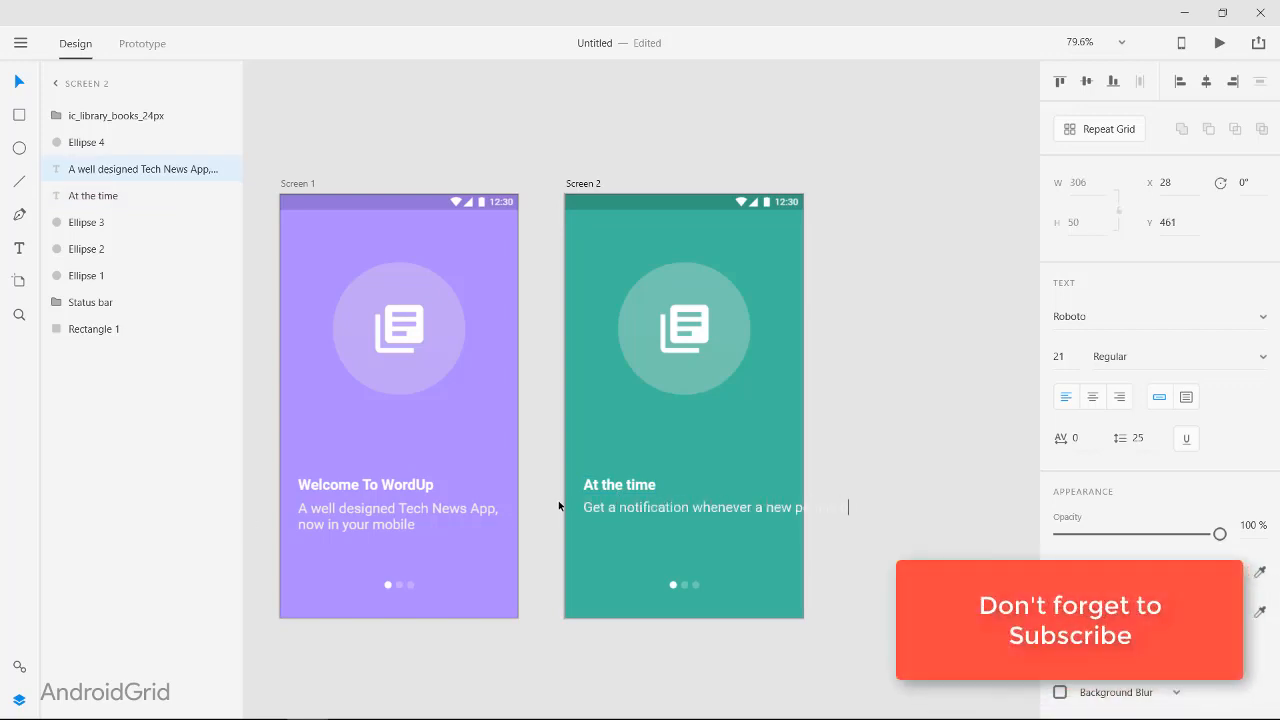
type("ost is published")
key("Escape")
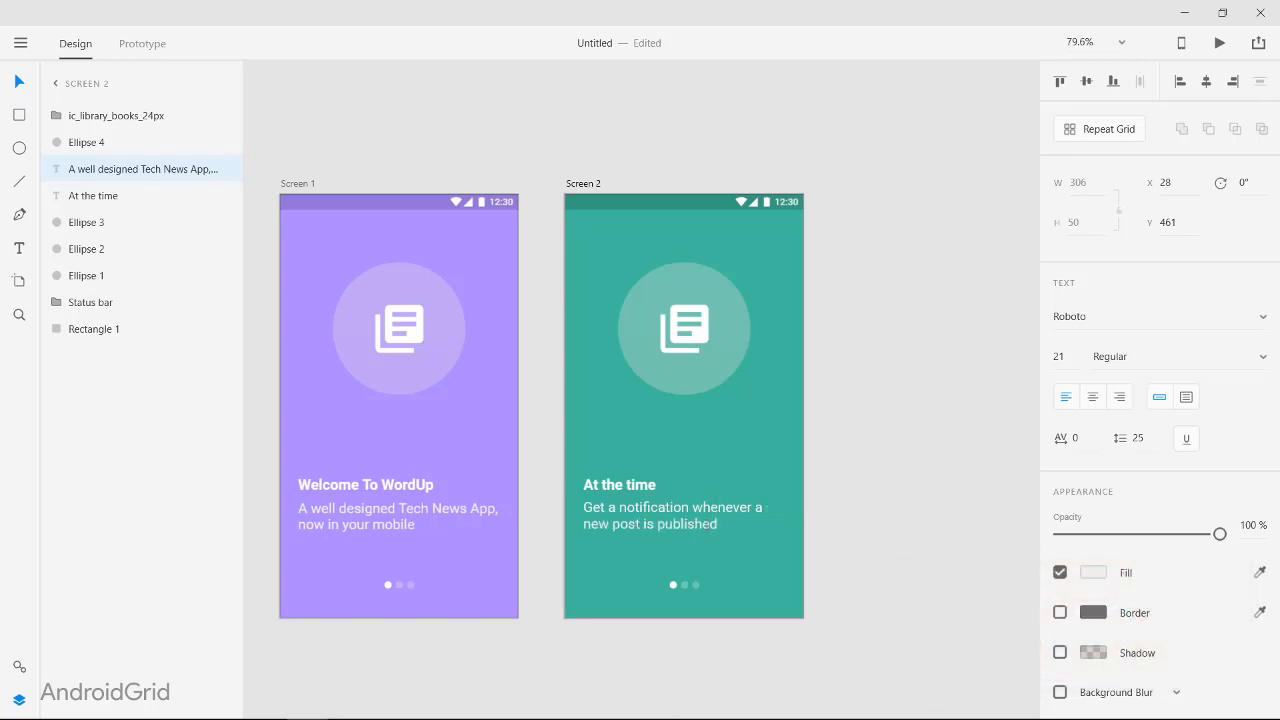
left_click(689, 597)
left_click(892, 445)
Step: Import the outline-format_quote-24px icon from the Icons folder onto the pasteboard beside Screen 2
left_click(695, 335)
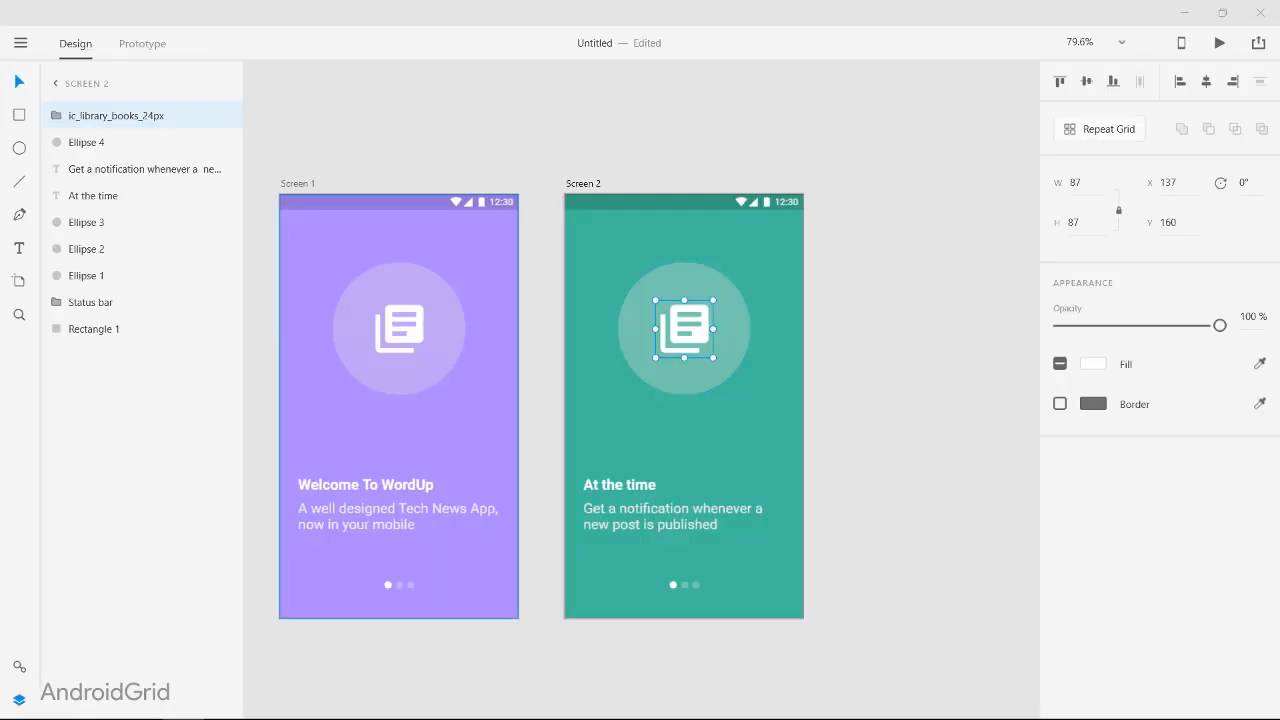
left_click_drag(660, 521, 837, 401)
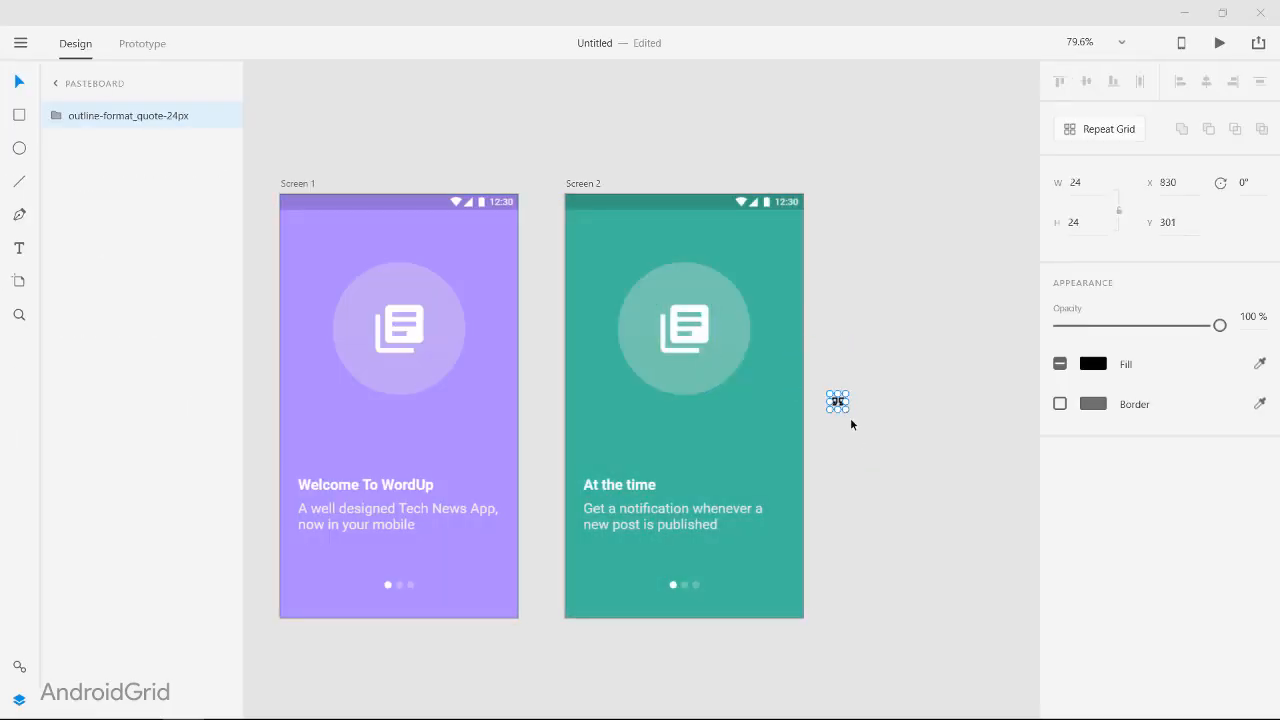
left_click(851, 418)
Step: Try to match the quote icon's position to Screen 2's library books icon with X 137 and Y 160
scroll(855, 394, "up", 4)
left_click(817, 412)
left_click(449, 267)
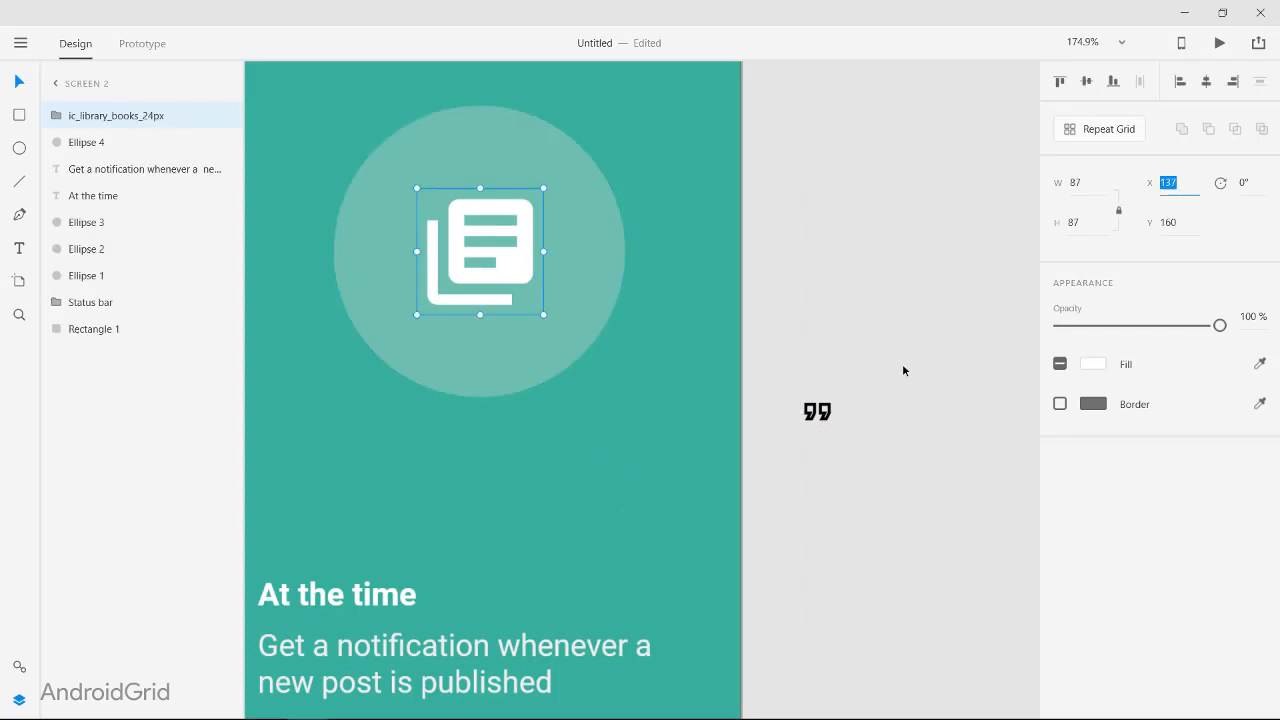
left_click(817, 412)
left_click(1168, 183)
type("137")
left_click(487, 262)
left_click(1174, 222)
key("ctrl+c")
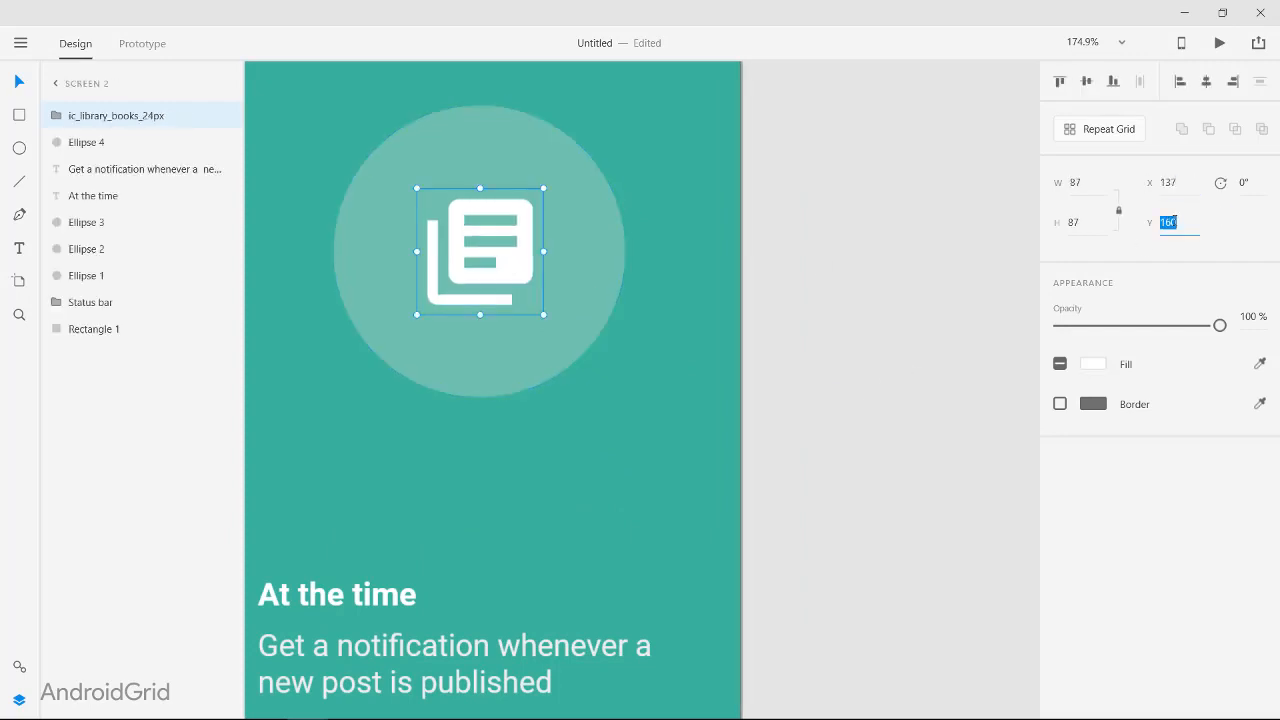
left_click(60, 86)
left_click(435, 385)
left_click(1178, 226)
key("ctrl+v")
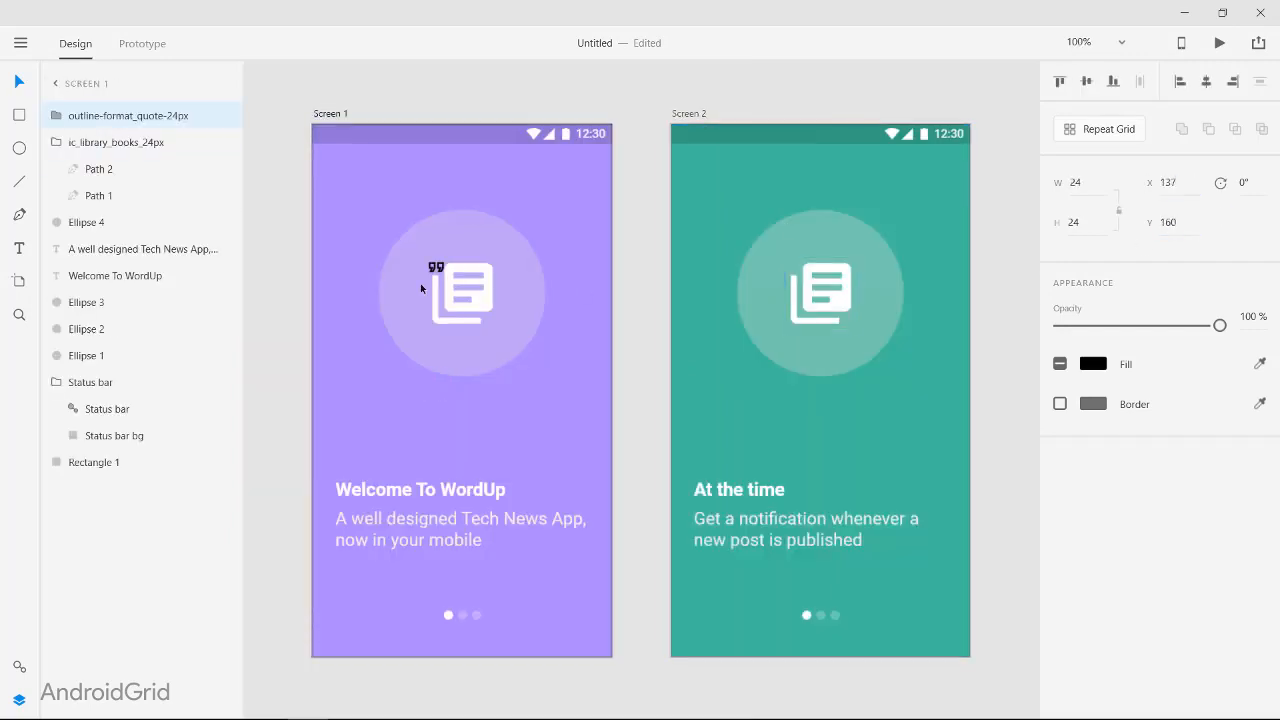
scroll(432, 272, "up", 3)
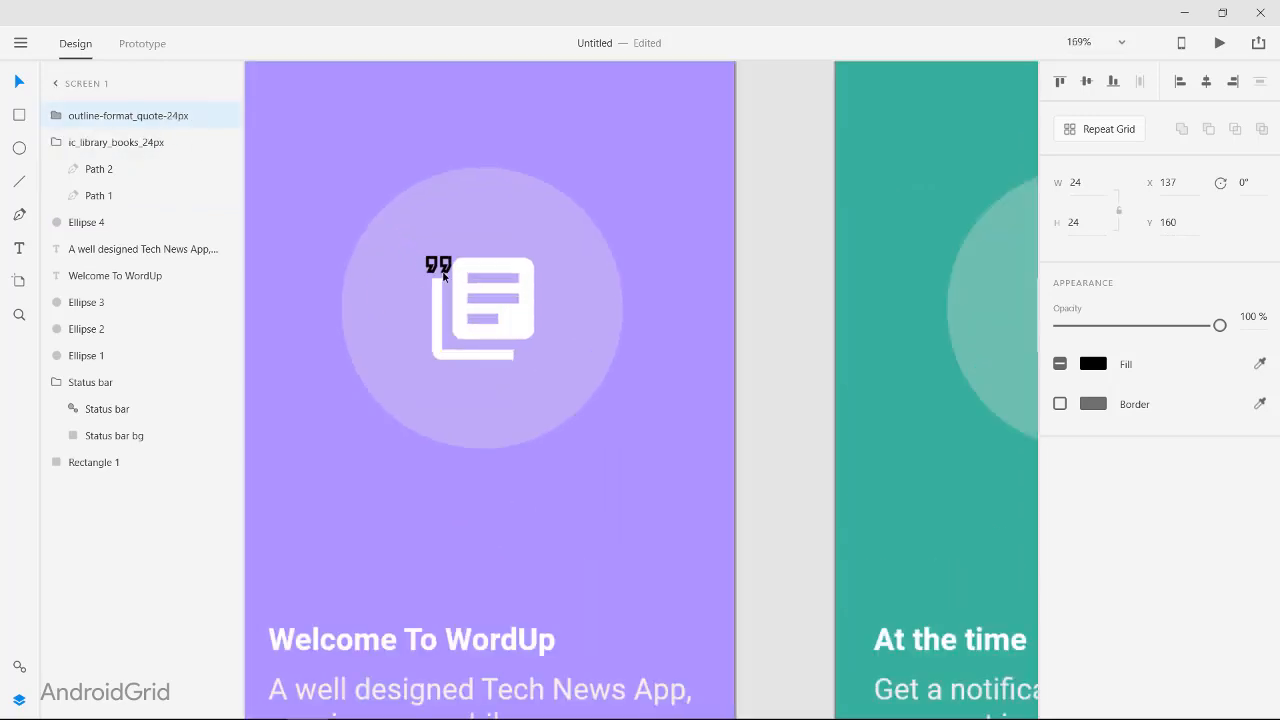
Step: Move the quote icon from Screen 1 into Screen 2's circle and set its X position to 137
left_click_drag(434, 269, 981, 351)
scroll(784, 341, "right", 3)
left_click(885, 322)
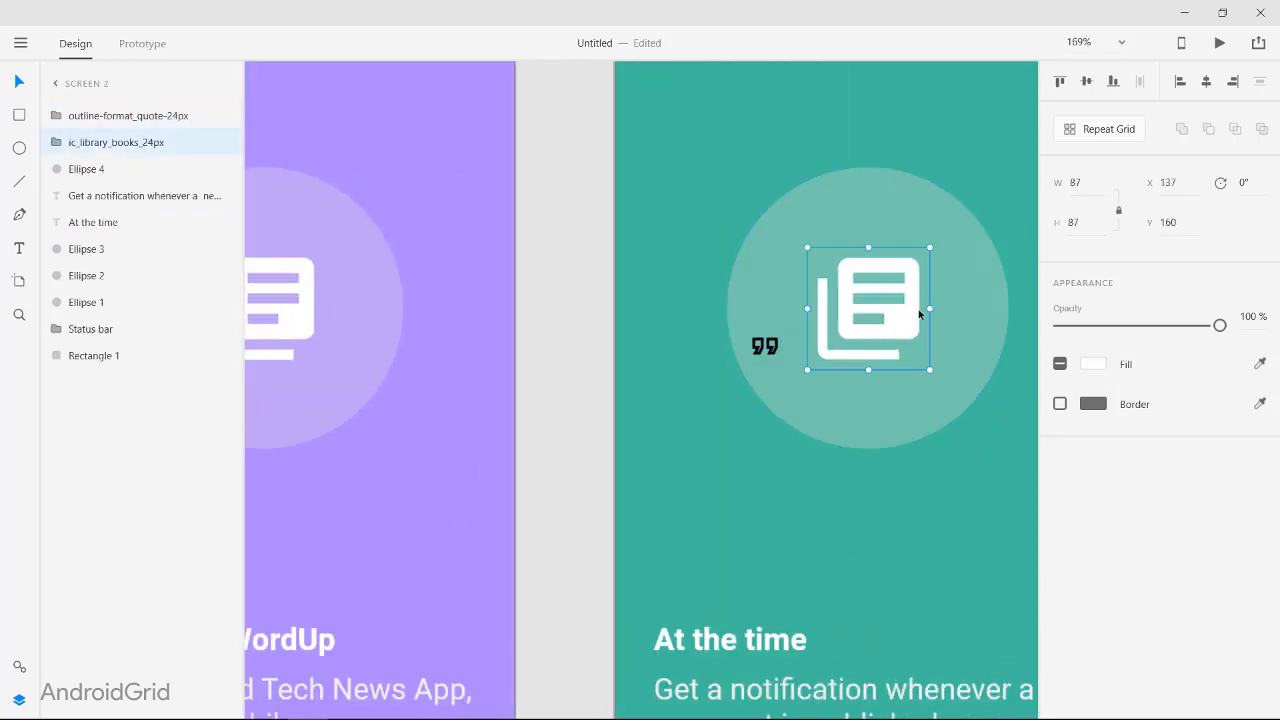
left_click(770, 346)
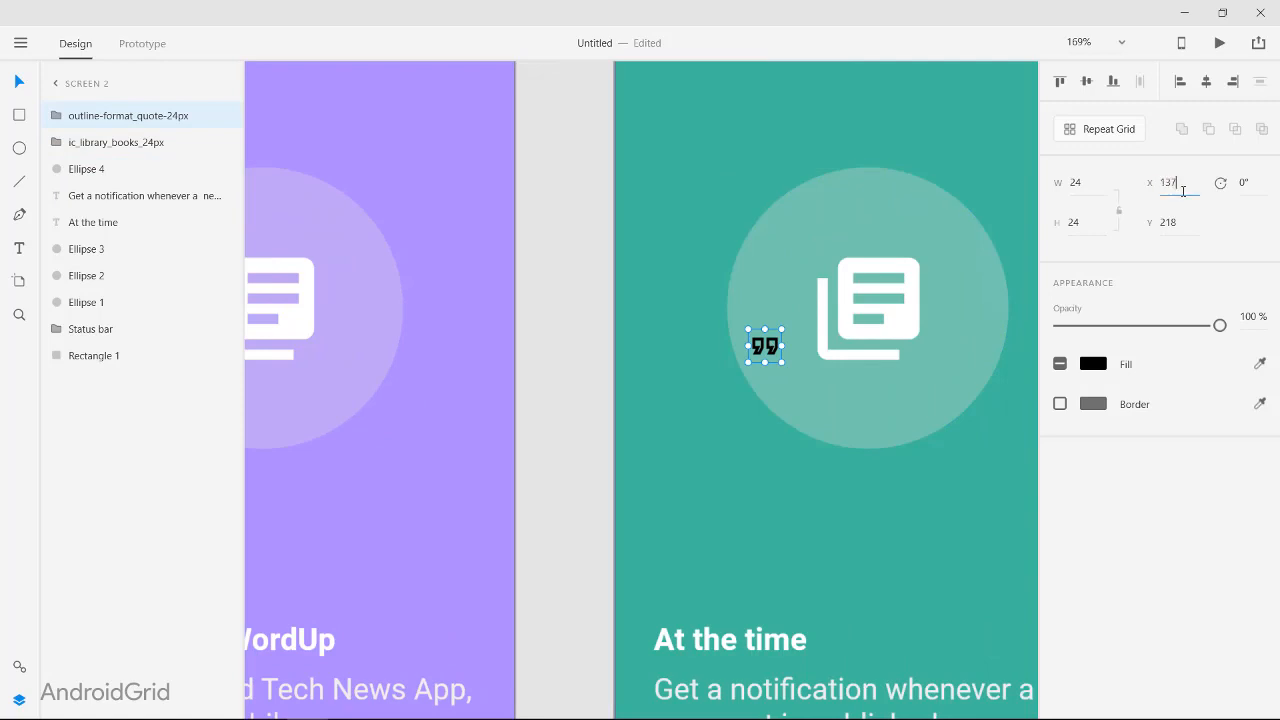
key("Return")
Step: Set the quote icon to Y 160 and 87 by 87, replacing the library books icon in Screen 2's circle
left_click(907, 319)
left_click(1172, 222)
key("ctrl+c")
left_click(832, 346)
left_click(1172, 220)
key("ctrl+v")
key("Return")
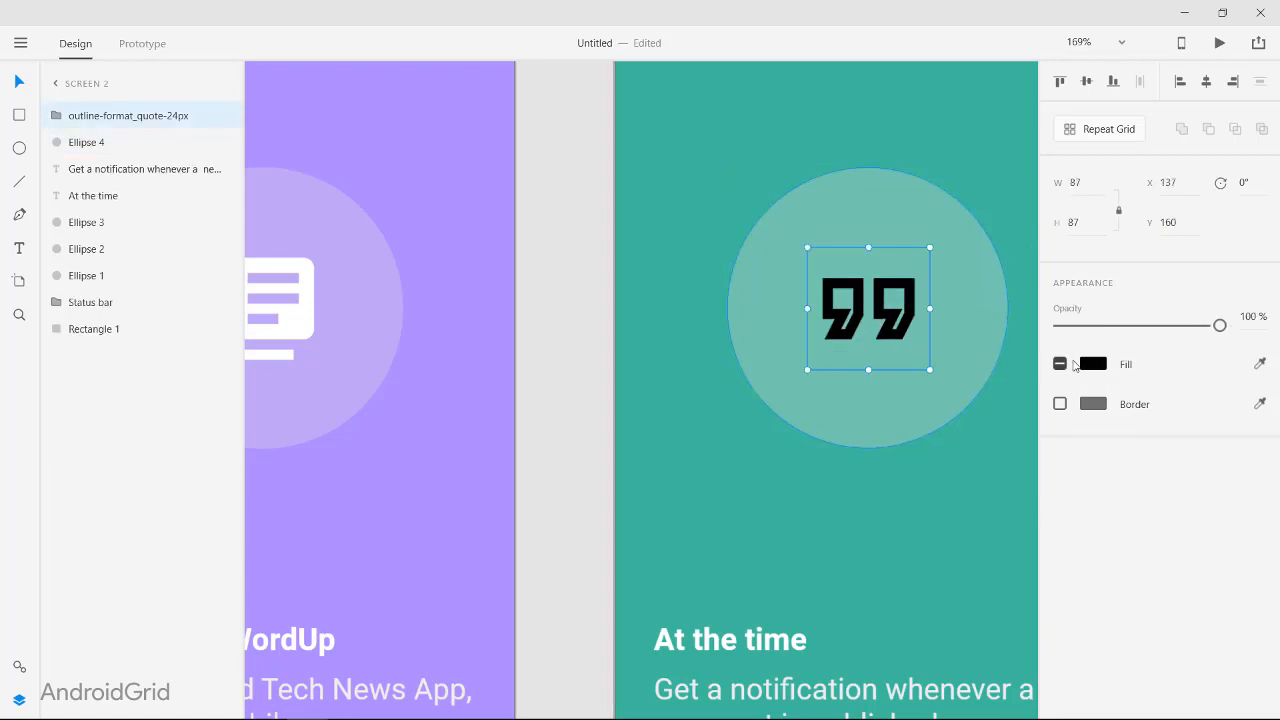
Step: Fill the quote icon with white
left_click(1088, 364)
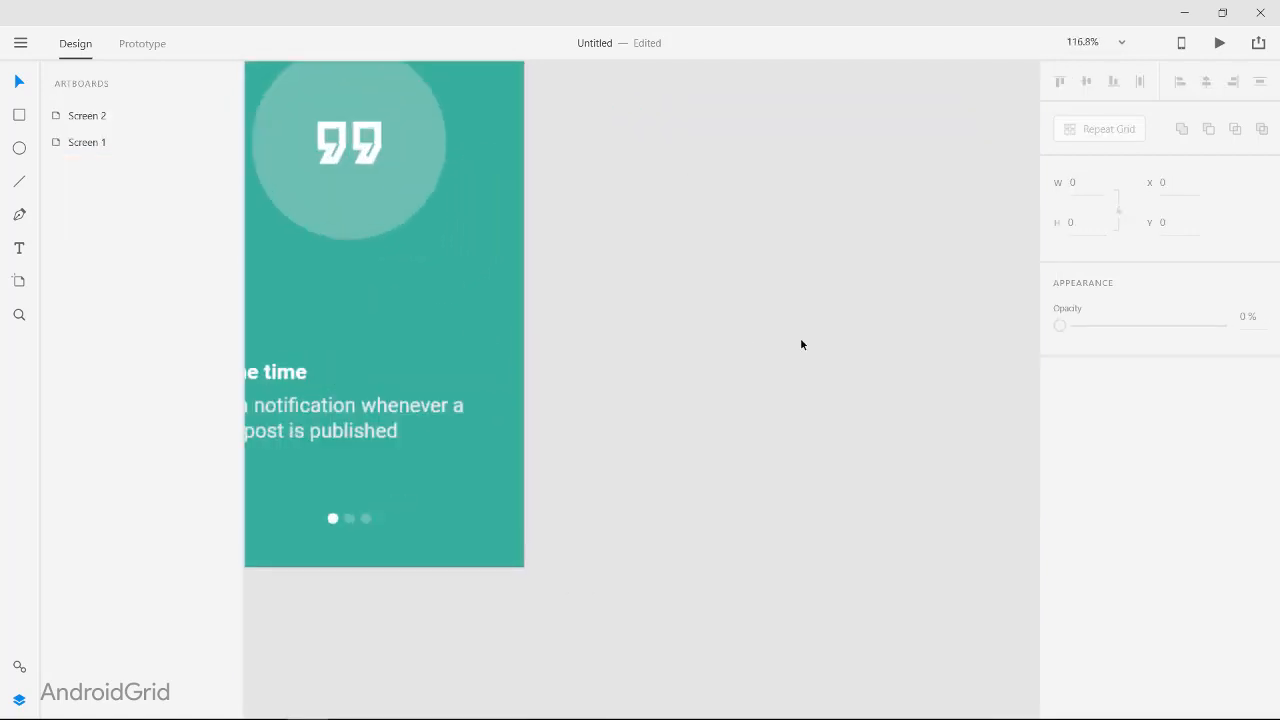
key("ctrl+0")
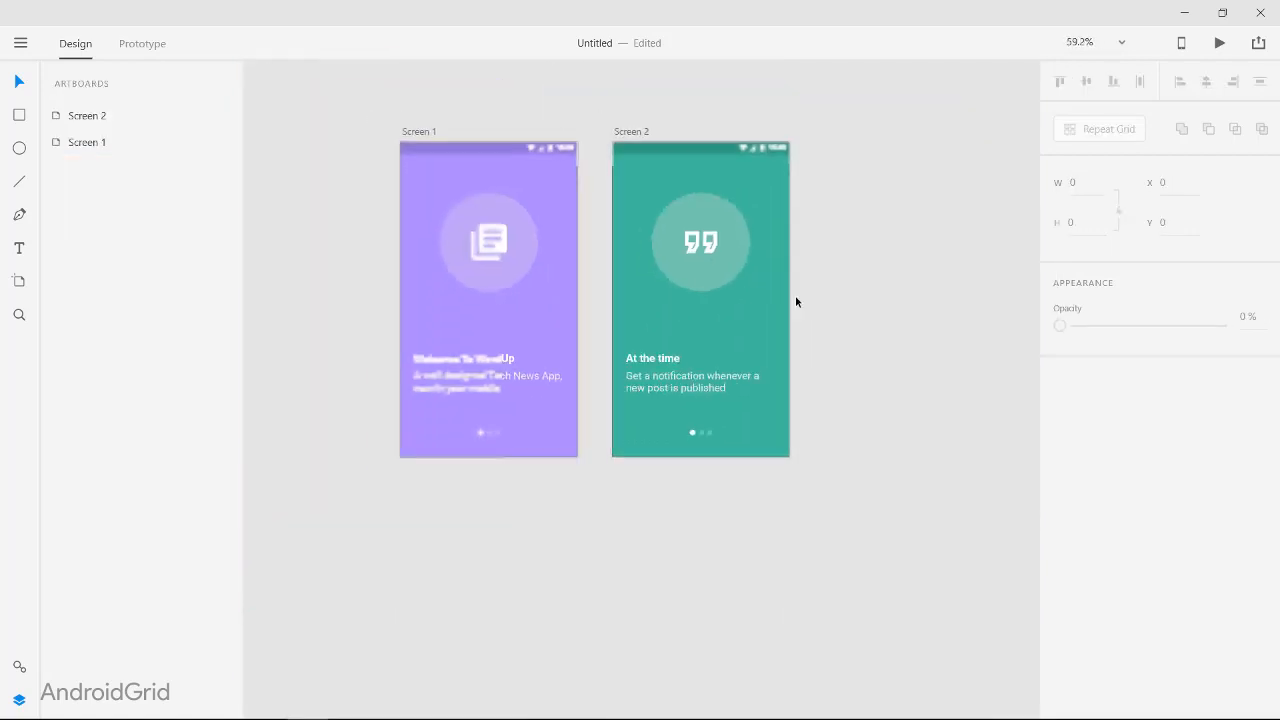
Step: Duplicate the Screen 2 artboard and rename the copy Screen 3
left_click(777, 315)
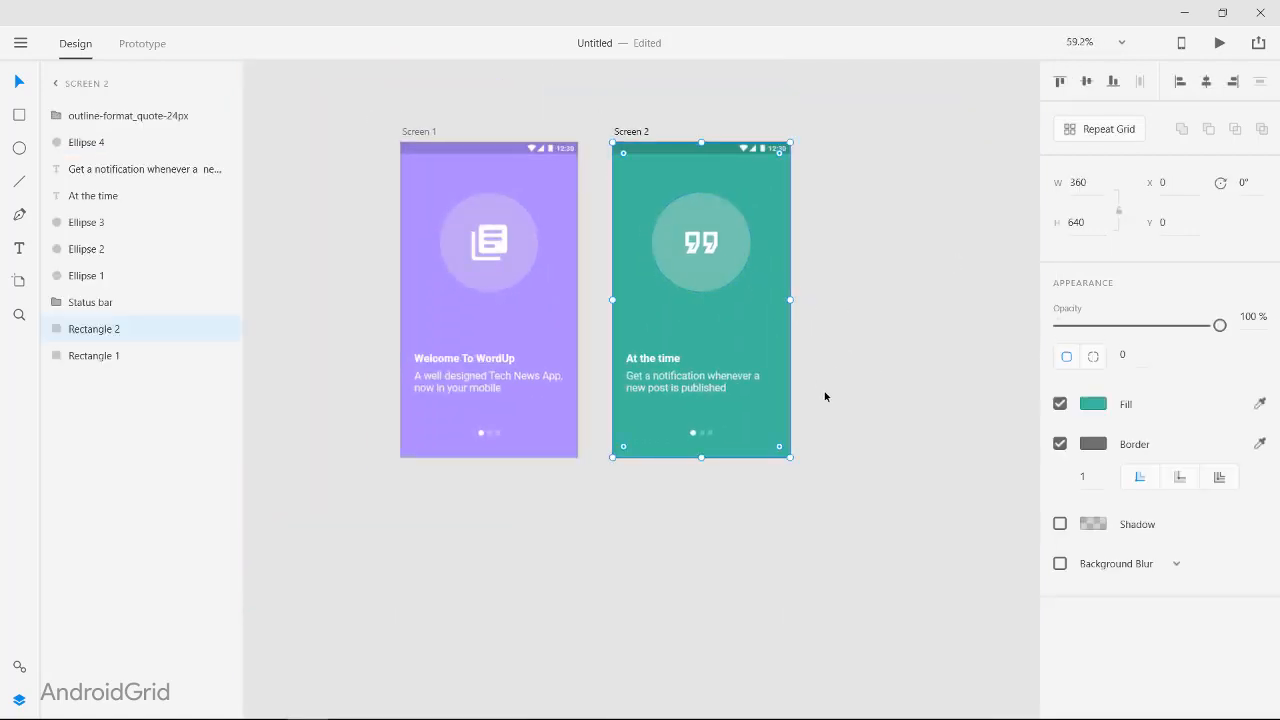
left_click(638, 132)
key("ctrl+d")
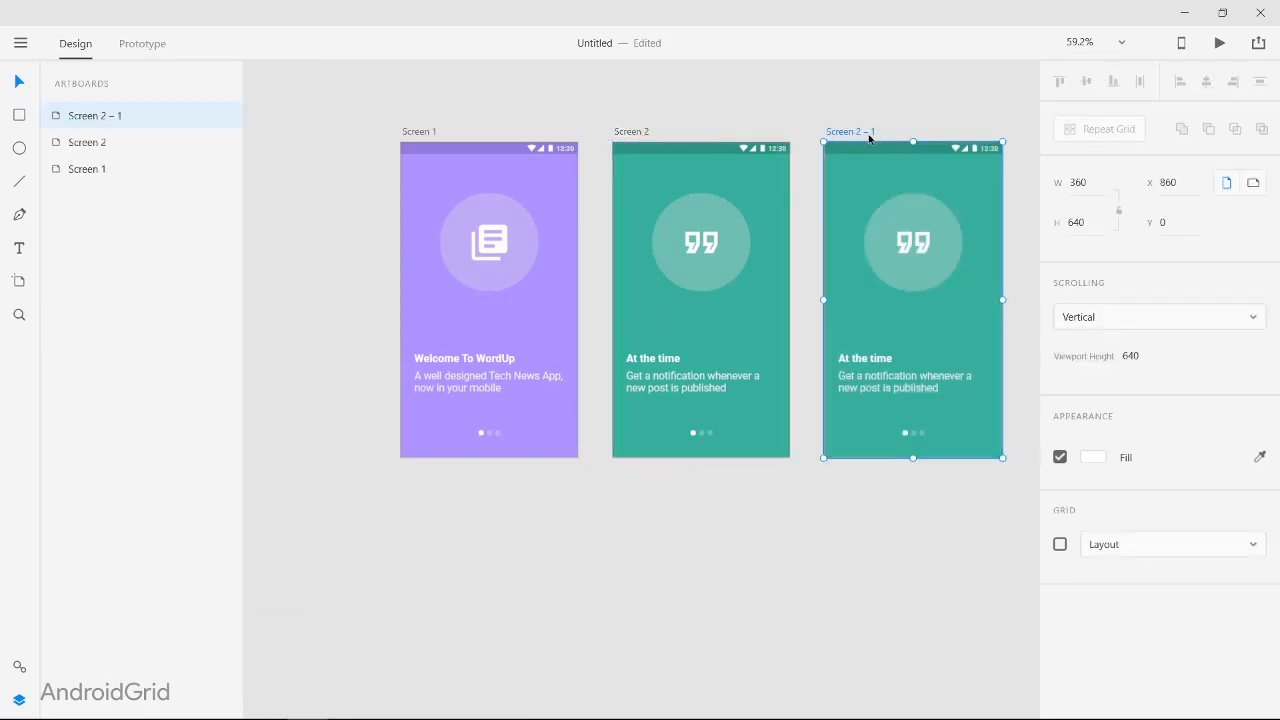
double_click(868, 133)
left_click_drag(856, 132, 951, 137)
type("3")
left_click(801, 175)
Step: Change the fill of Screen 3's background rectangle from the green range to a medium blue
left_click(994, 295)
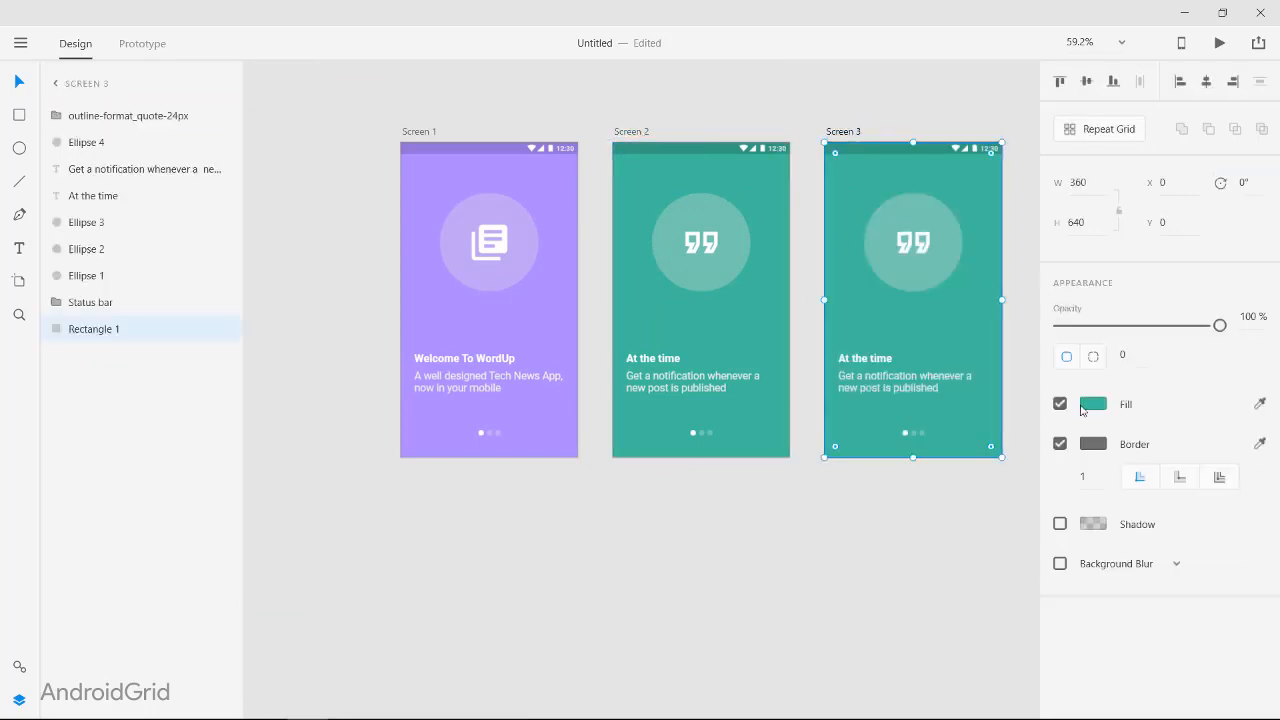
left_click(1092, 406)
mouse_move(1009, 383)
left_mouse_down()
mouse_move(1020, 302)
mouse_move(1023, 438)
mouse_move(1020, 367)
left_mouse_up()
left_click(680, 534)
Step: Replace the heading on Screen 3 with "Make it Favourite"
scroll(970, 368, "up", 2)
scroll(802, 345, "up", 1)
scroll(787, 312, "right", 1)
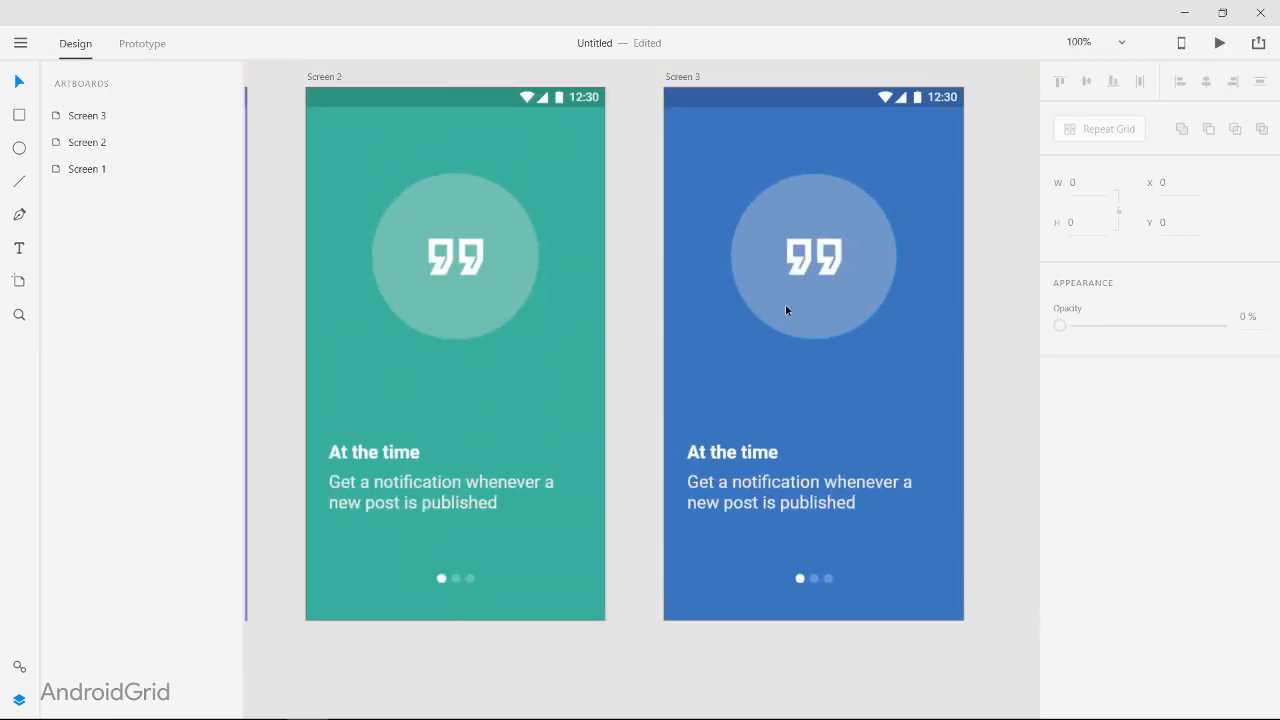
double_click(697, 452)
type("Make it Favourite")
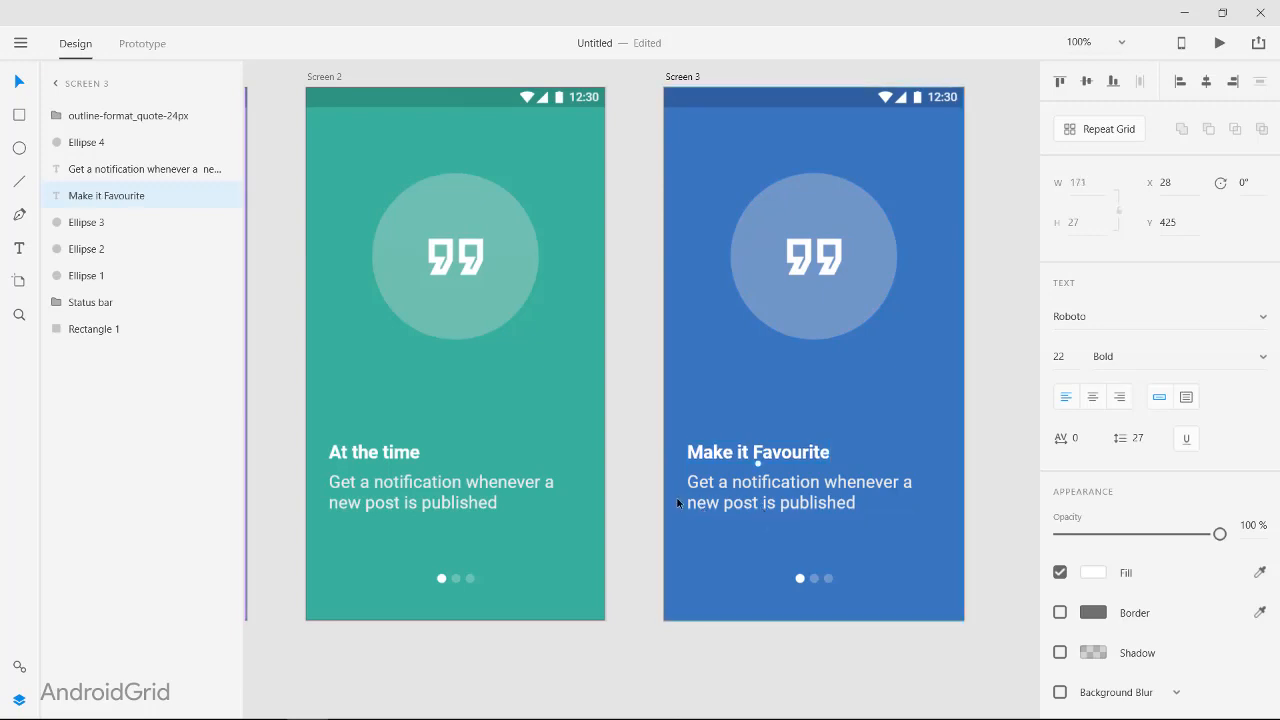
Step: Replace Screen 3's description with "Star posts you like, and you can read them in 'Favourites'", broken into two lines before "read"
double_click(764, 500)
type("Star posts you like")
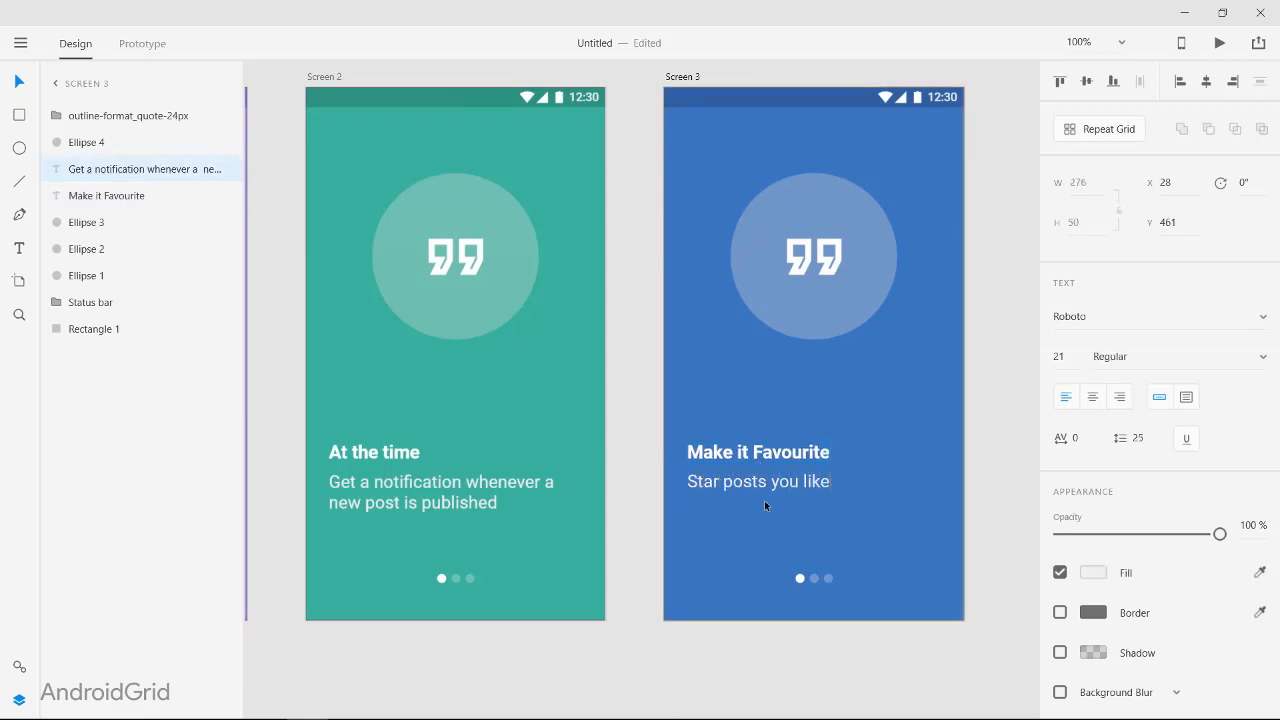
type(", and you can read")
left_click(936, 482)
key("Return")
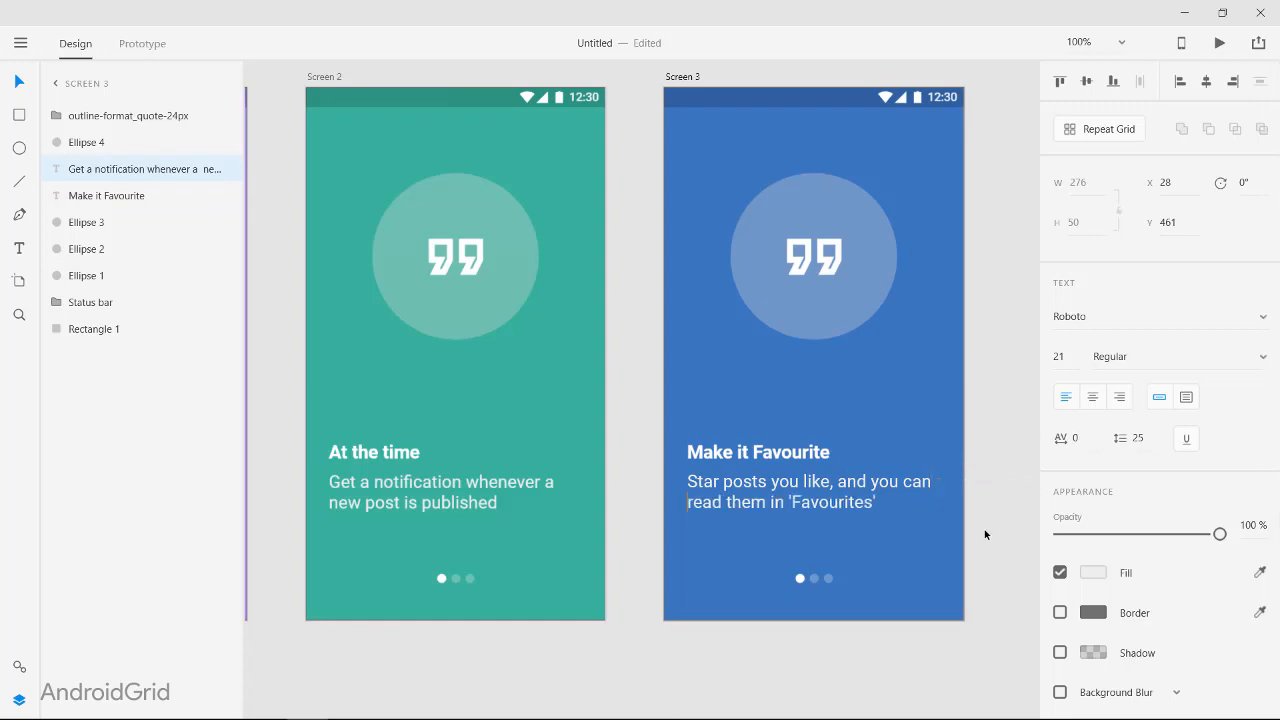
left_click(1007, 469)
left_click(1007, 469)
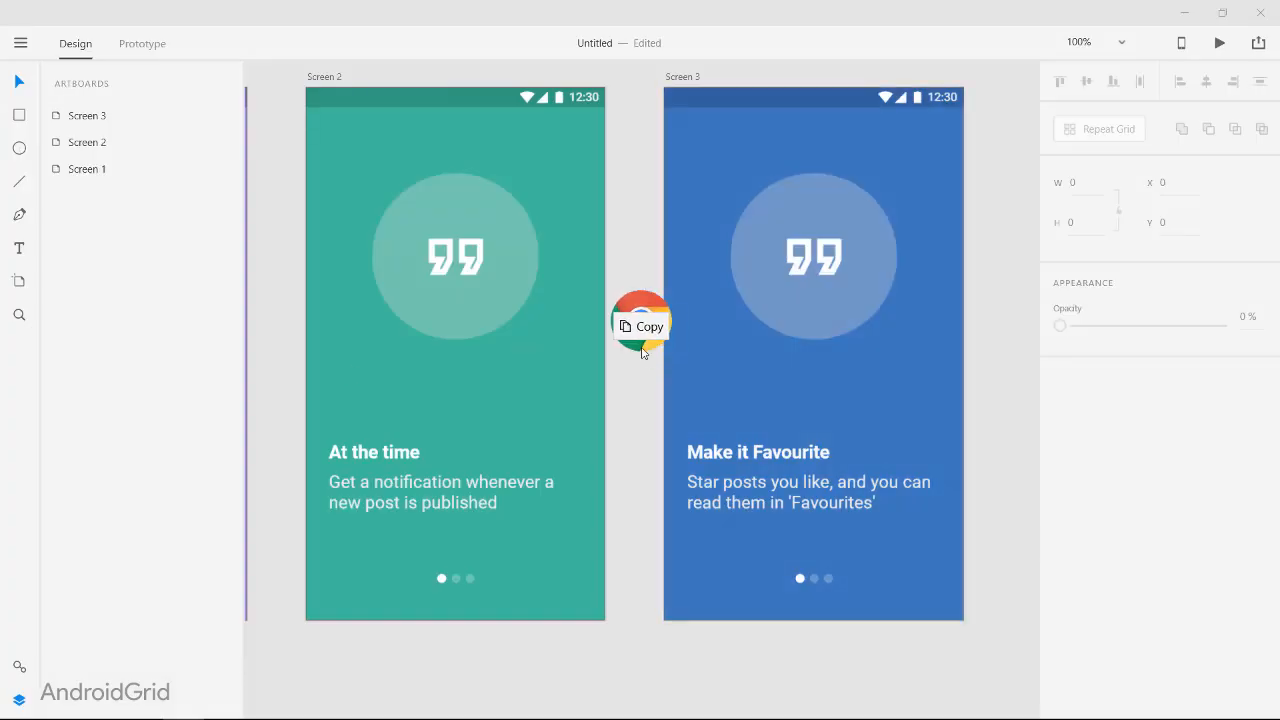
Step: Import the outline-star_border-24px icon onto the pasteboard between Screen 2 and Screen 3
left_click_drag(643, 350, 809, 337)
scroll(656, 362, "left", 1)
scroll(674, 361, "up", 5)
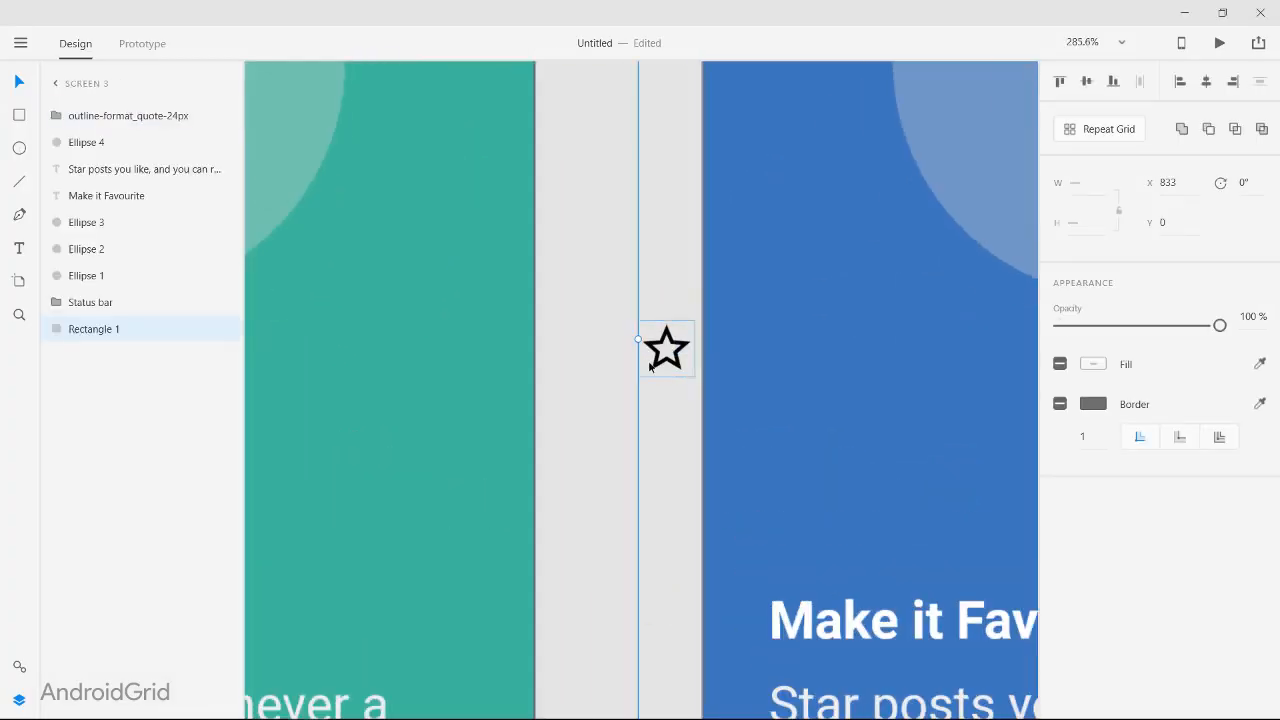
left_click(684, 354)
left_click_drag(684, 347, 791, 324)
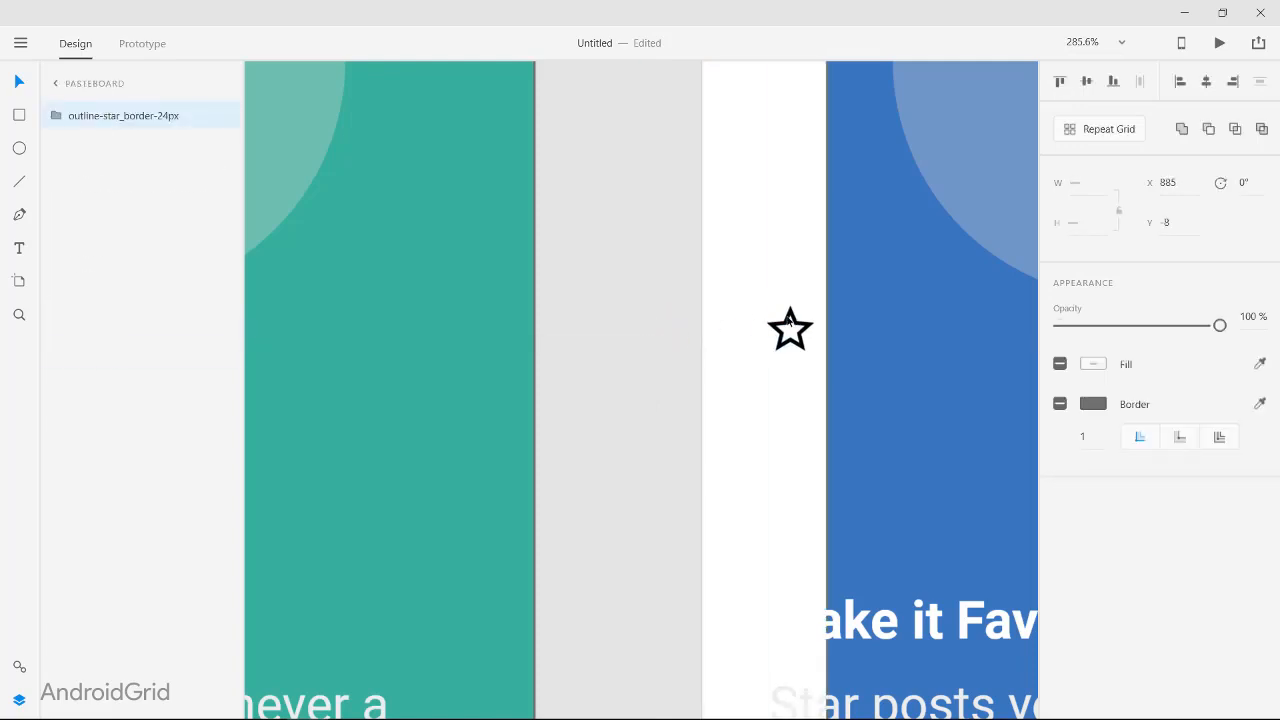
key("ctrl+z")
Step: Cut the star icon from the pasteboard and paste it into the Screen 3 artboard
left_click(132, 118)
scroll(88, 176, "up", 1)
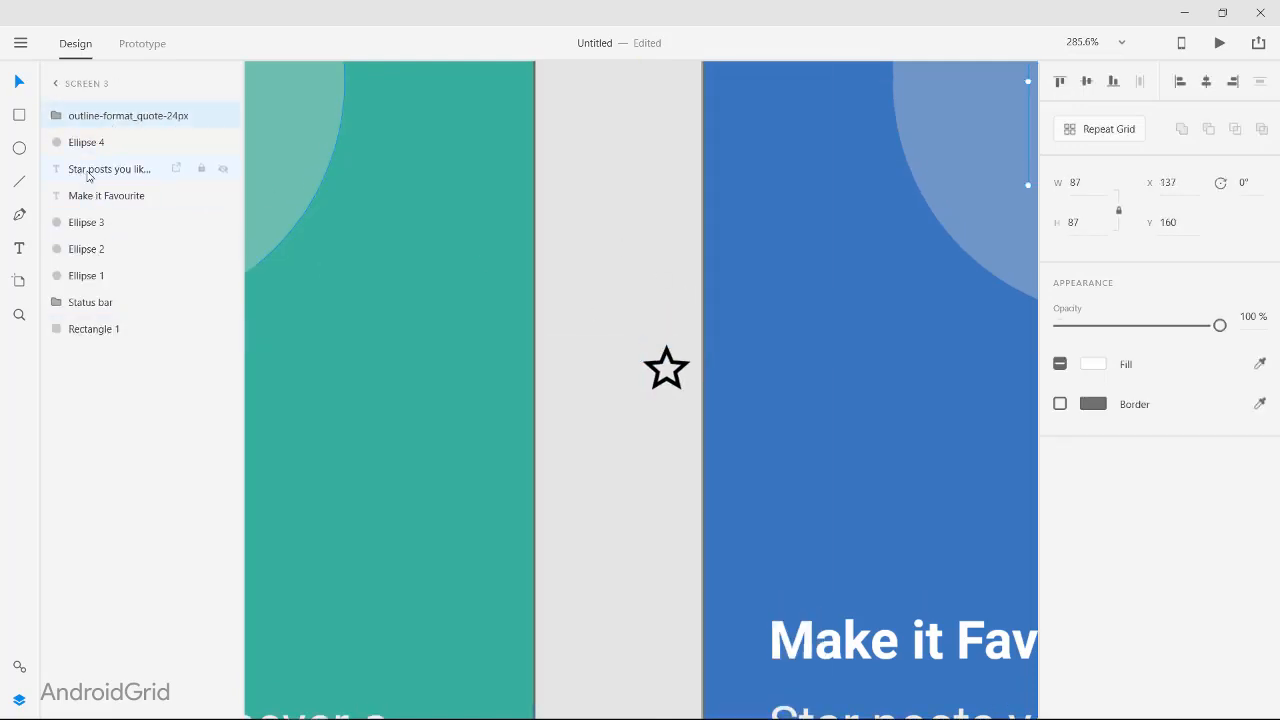
left_click(673, 362)
key("ctrl+x")
left_click(975, 384)
key("ctrl+v")
scroll(975, 384, "right", 3)
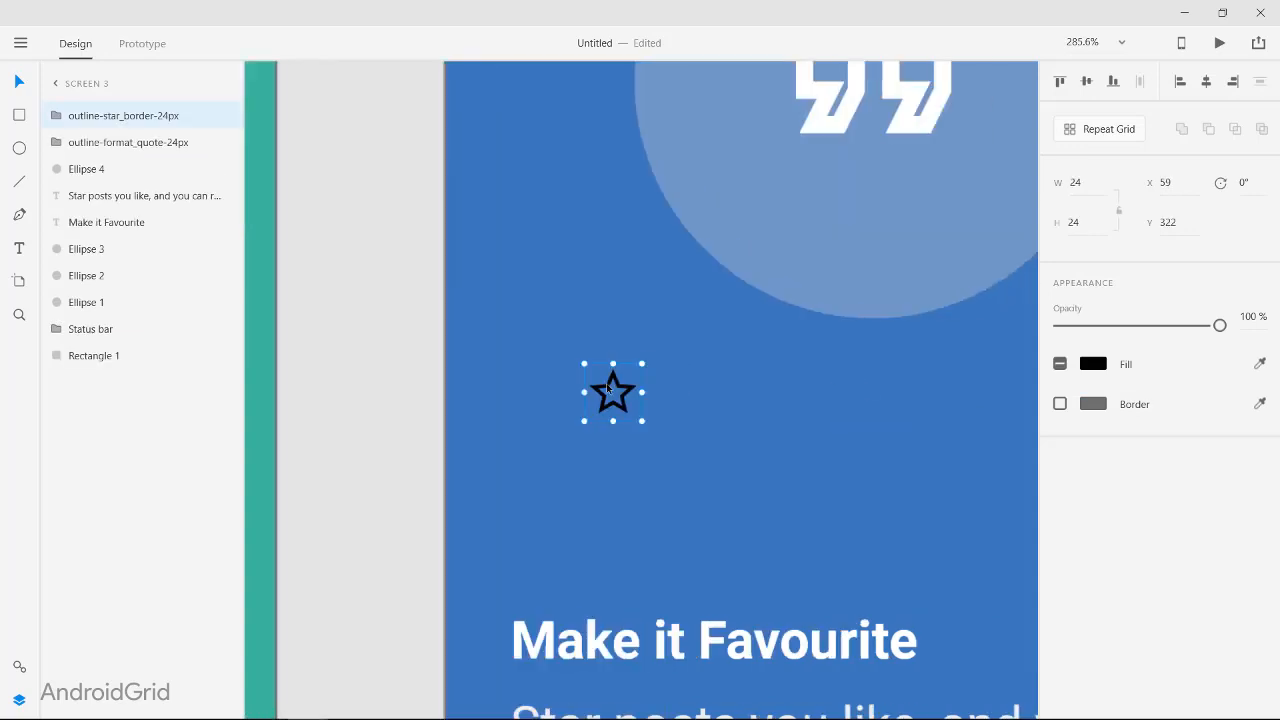
scroll(789, 254, "up", 1)
Step: Position the star icon at X 137, Y 160, matching the quote icon in Screen 3's circle
left_click(788, 254)
left_click(572, 492)
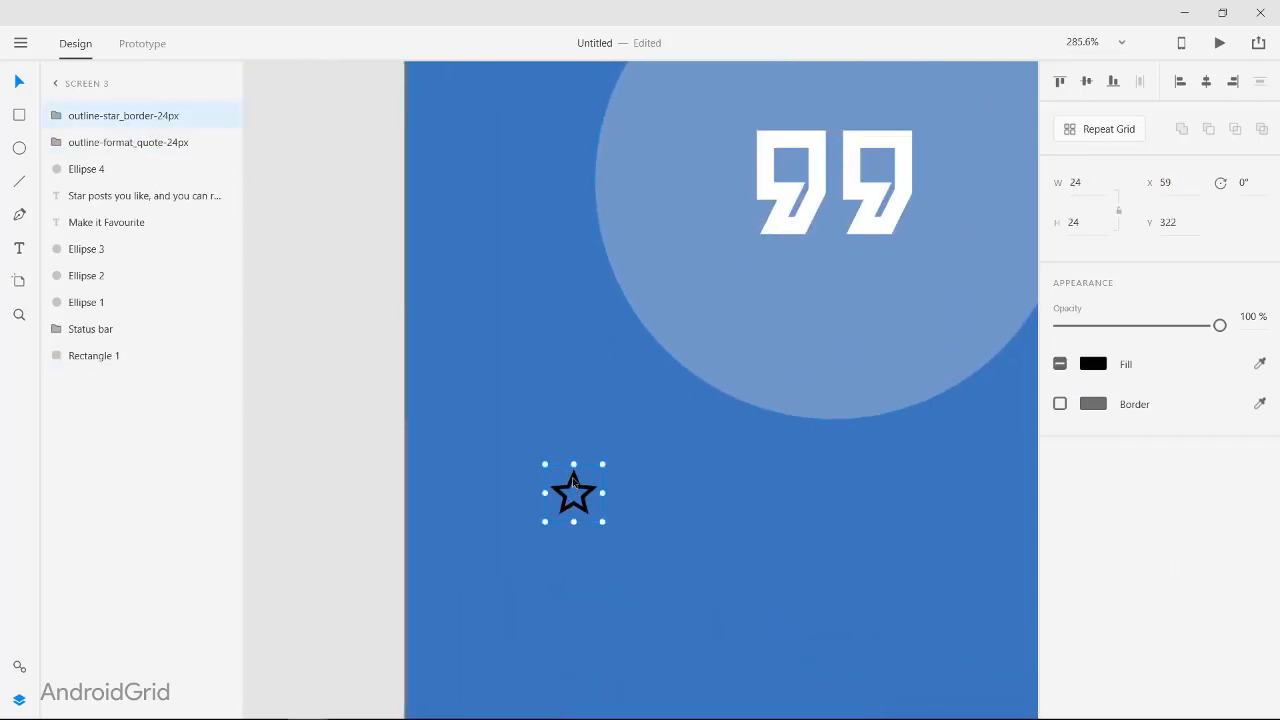
left_click(1176, 232)
type("165")
key("Return")
left_click(741, 148)
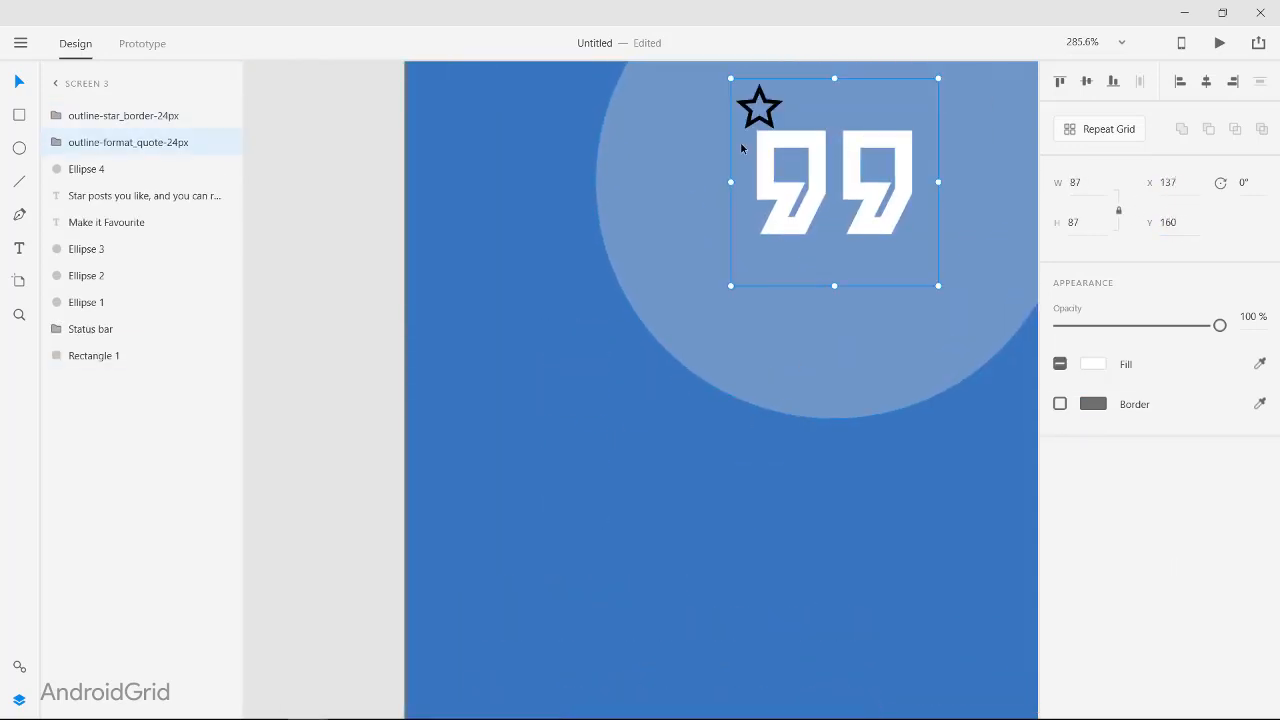
Step: Set the star icon to 87 by 87 at 100% opacity and delete the quote icon behind it
left_click(748, 121)
key("8")
left_click(1080, 183)
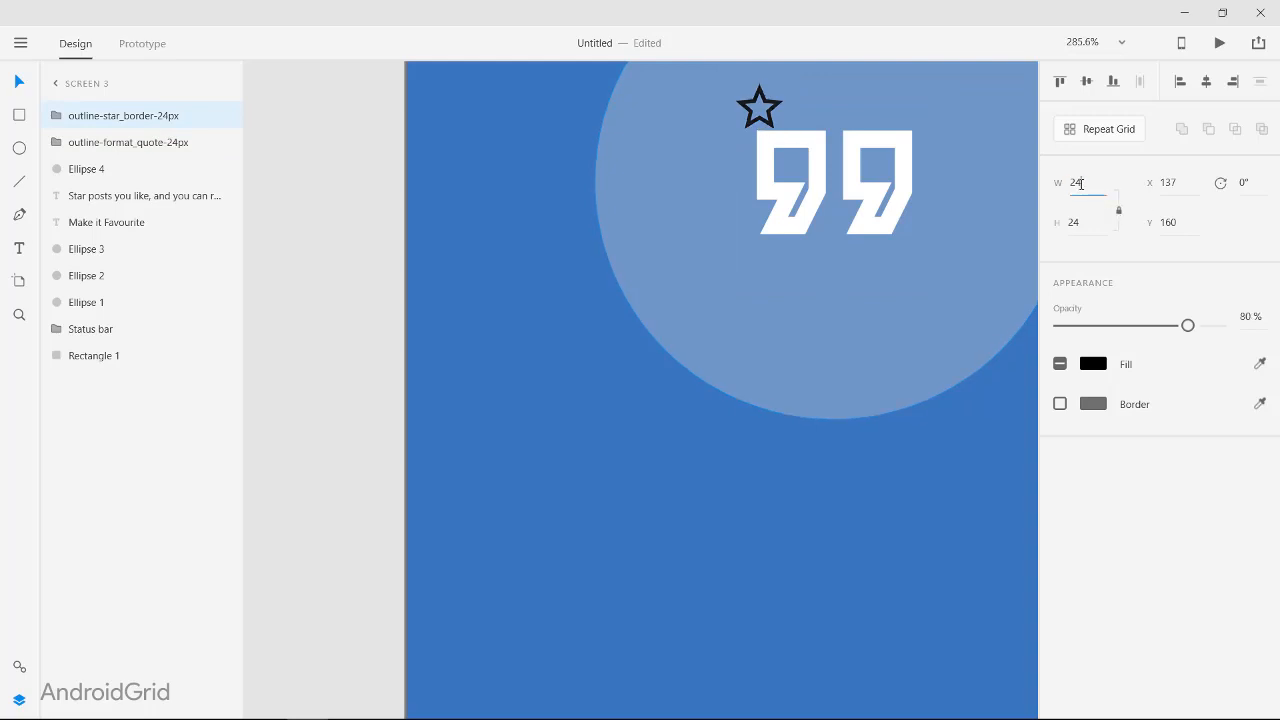
key("BackSpace")
key("BackSpace")
type("87")
key("Return")
left_click_drag(1188, 325, 1276, 328)
left_click(114, 147)
key("Delete")
Step: Fill the star icon on Screen 3 with white (#FFFFFF)
left_click(872, 228)
left_click(1093, 364)
left_click_drag(880, 310, 779, 187)
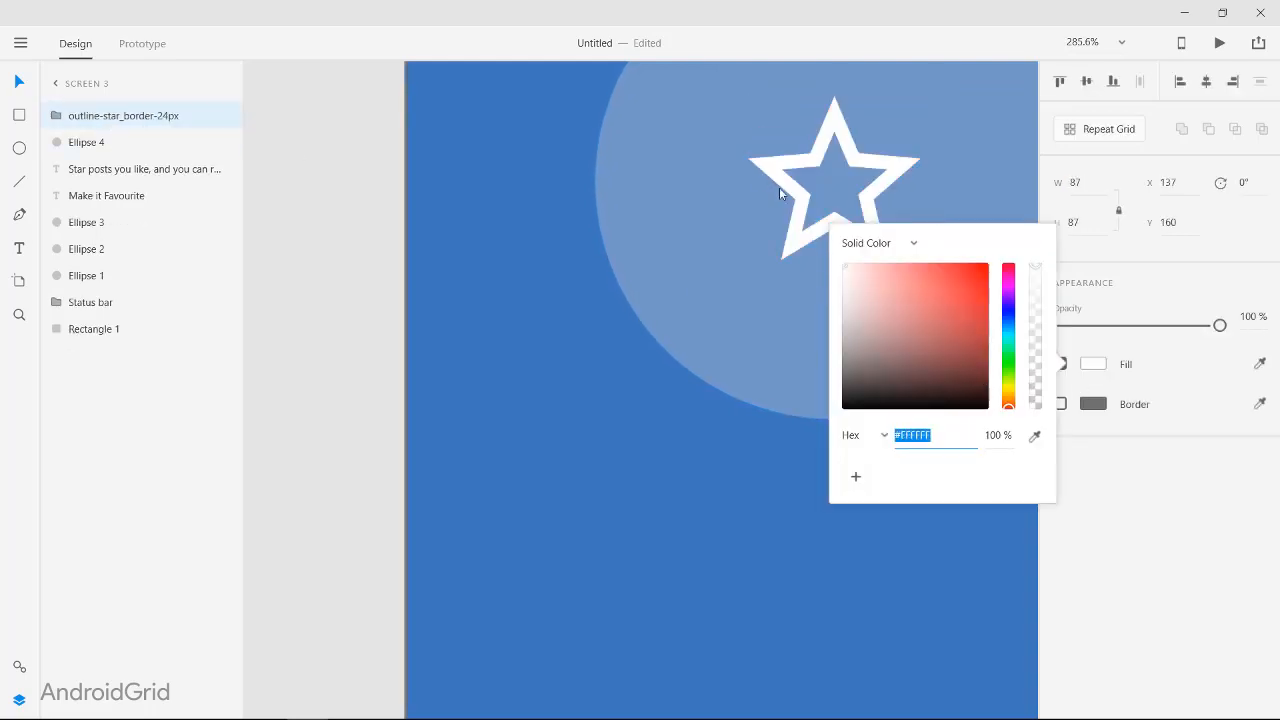
left_click(370, 247)
Step: Adjust the fill of Screen 3's background rectangle to a brighter blue
scroll(472, 246, "down", 10)
scroll(624, 299, "up", 6)
scroll(790, 355, "down", 6)
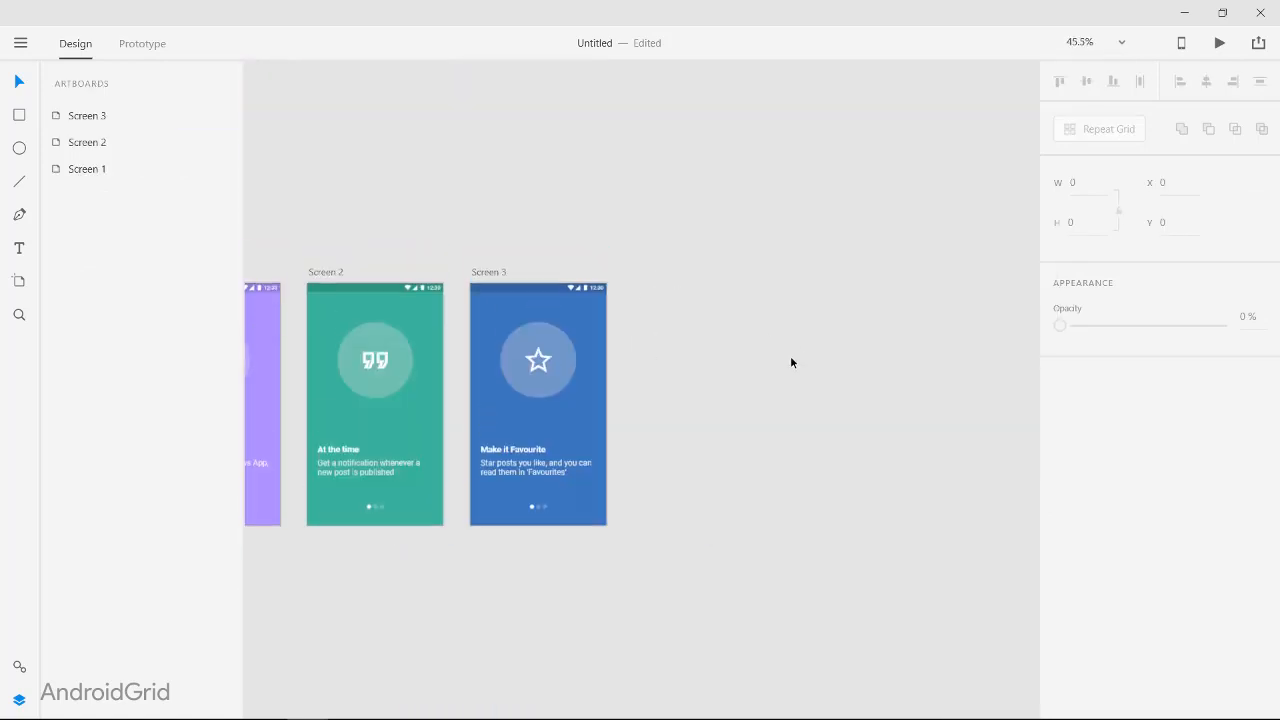
left_click(736, 440)
left_click(1093, 403)
left_click_drag(951, 335, 941, 316)
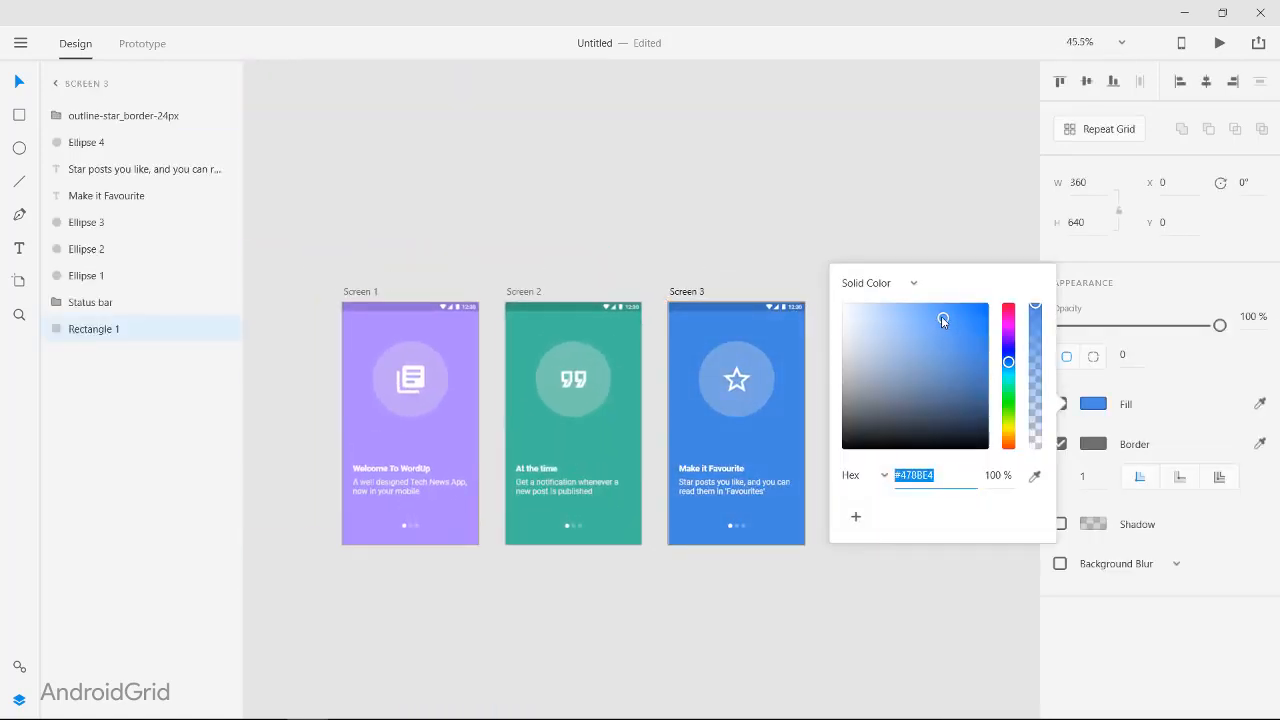
left_click(817, 480)
Step: Mark the second page on Screen 2's indicator by setting the first dot to 30% opacity and the middle dot to 100%
scroll(756, 540, "up", 5)
scroll(917, 500, "right", 2)
scroll(888, 597, "left", 3)
scroll(888, 600, "left", 3)
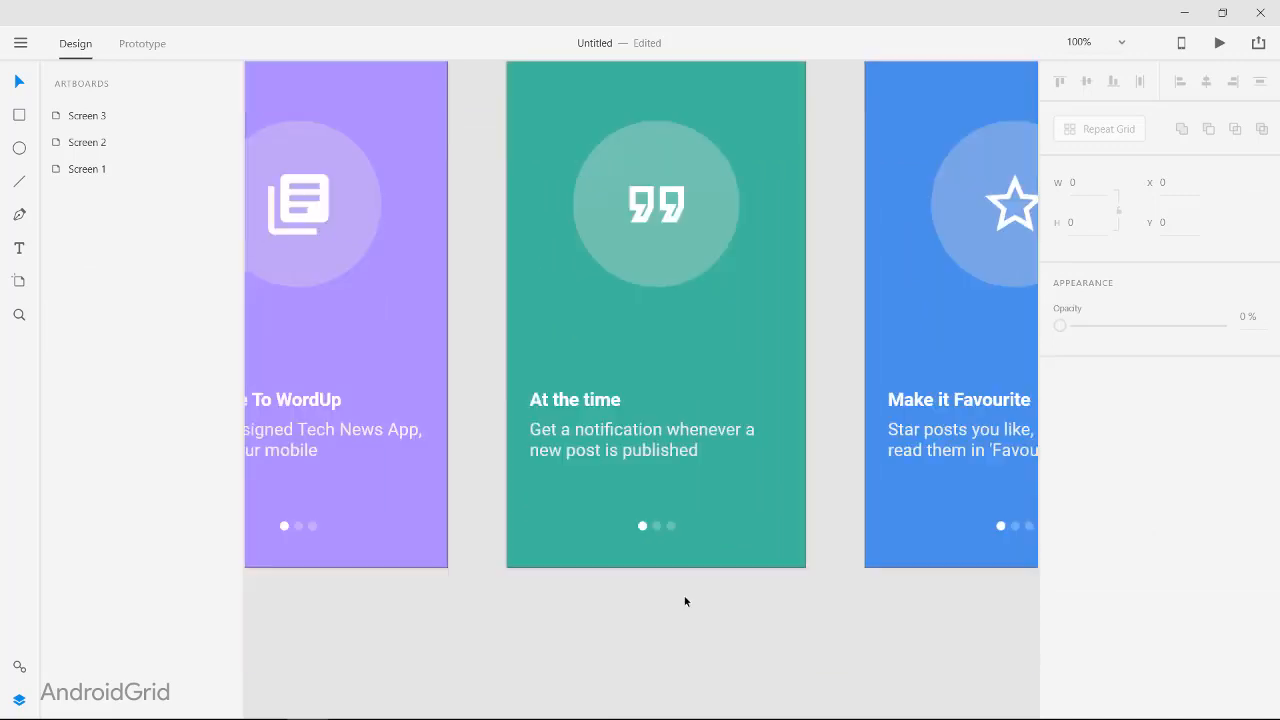
scroll(643, 540, "up", 10)
left_click(625, 501)
left_click(417, 480)
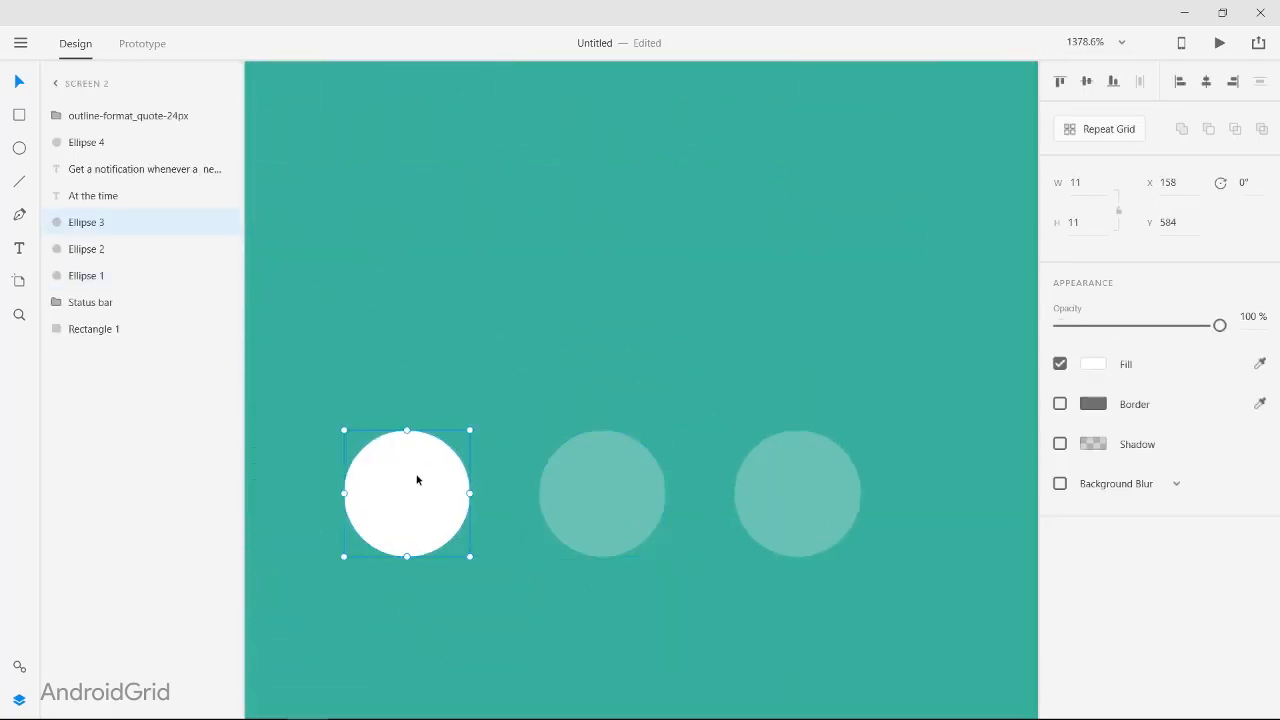
key("3")
left_click(603, 494)
key("0")
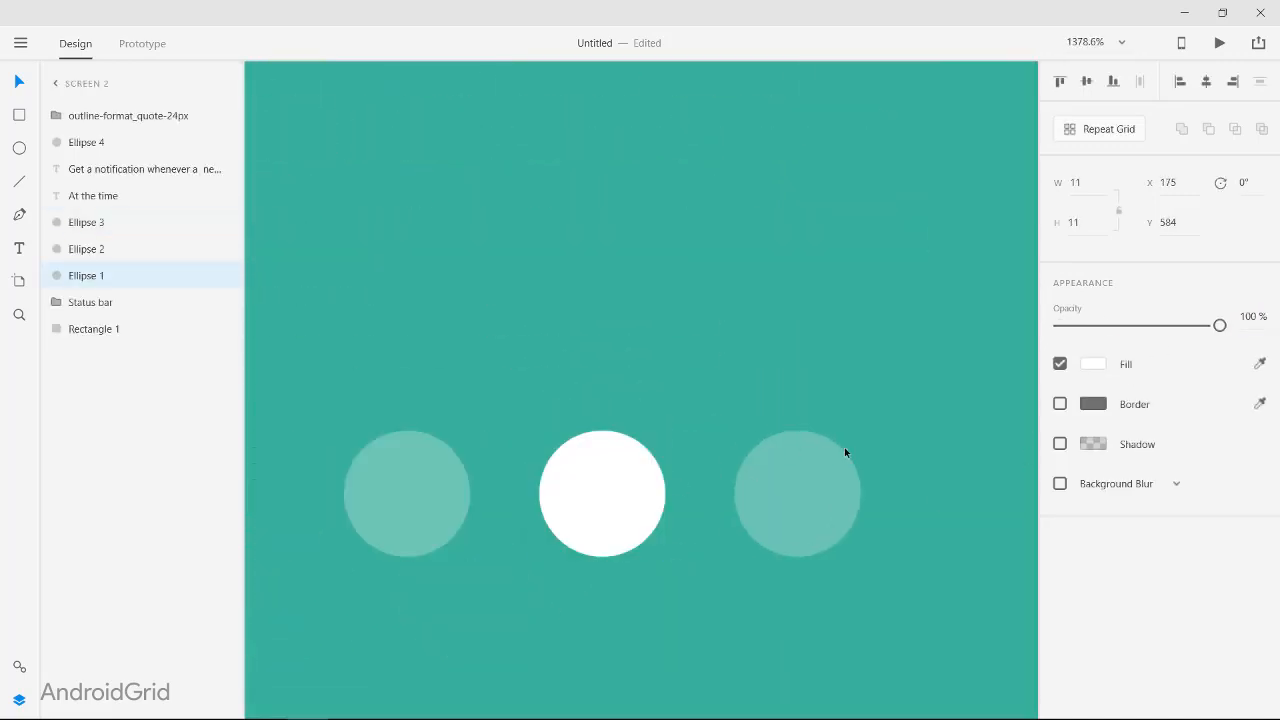
Step: Lower the opacity of the first page indicator dot on Screen 3 to match the inactive dots
scroll(807, 515, "down", 6)
scroll(807, 517, "right", 10)
left_click(713, 417)
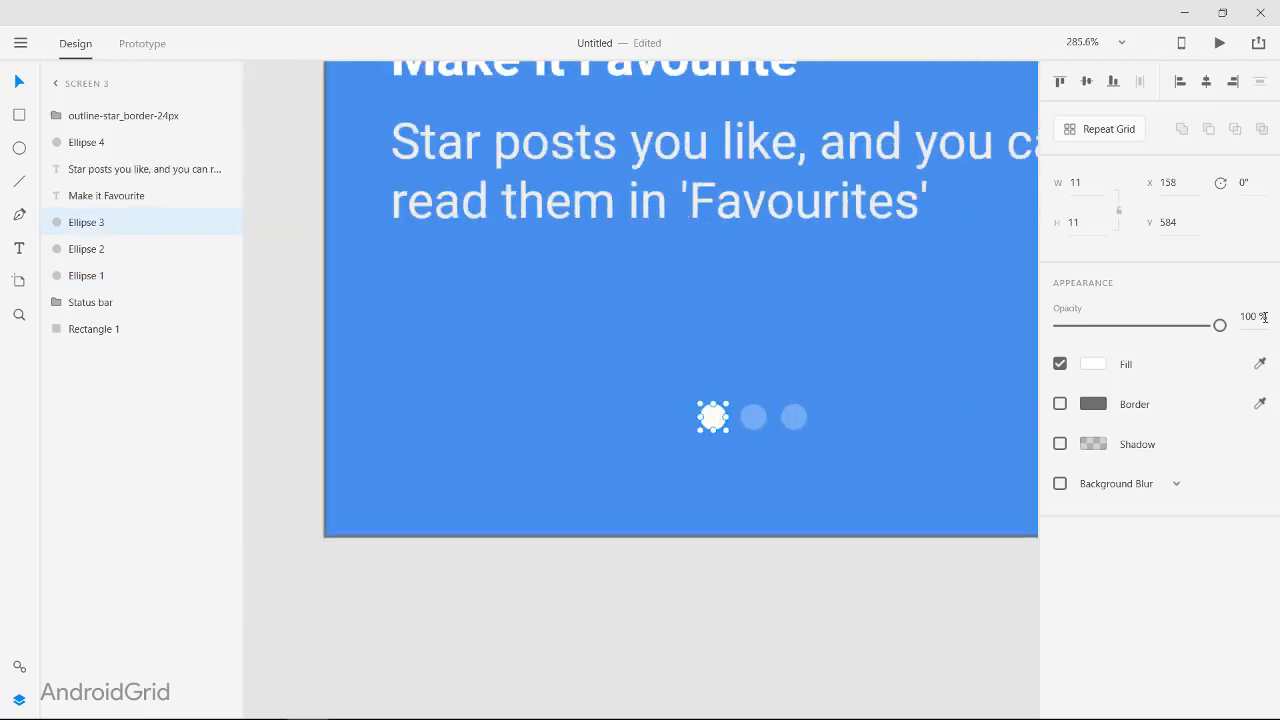
left_click(1262, 317)
type("27")
key("Return")
Step: Set the third page indicator dot on Screen 3 to 100% opacity
left_click(782, 419)
left_click(1262, 317)
type("25")
key("Return")
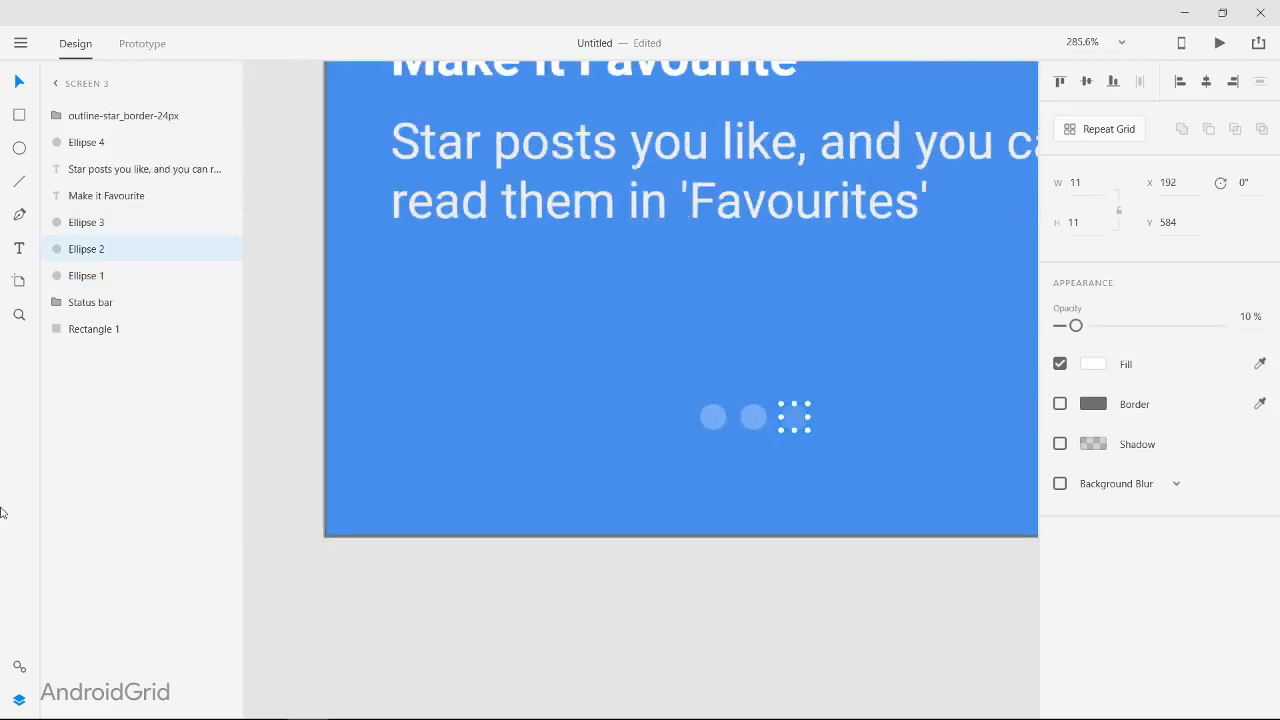
type("0")
key("Return")
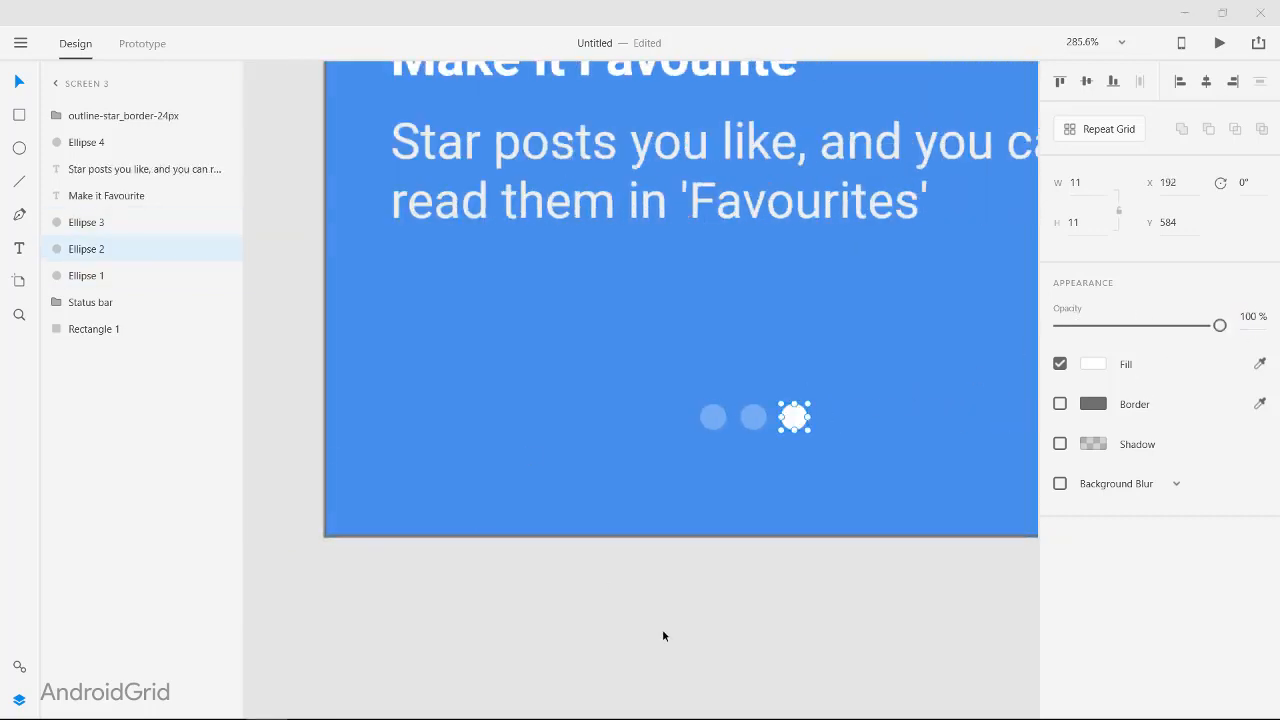
left_click(664, 636)
scroll(841, 608, "down", 6)
scroll(800, 296, "up", 2)
scroll(821, 420, "down", 7)
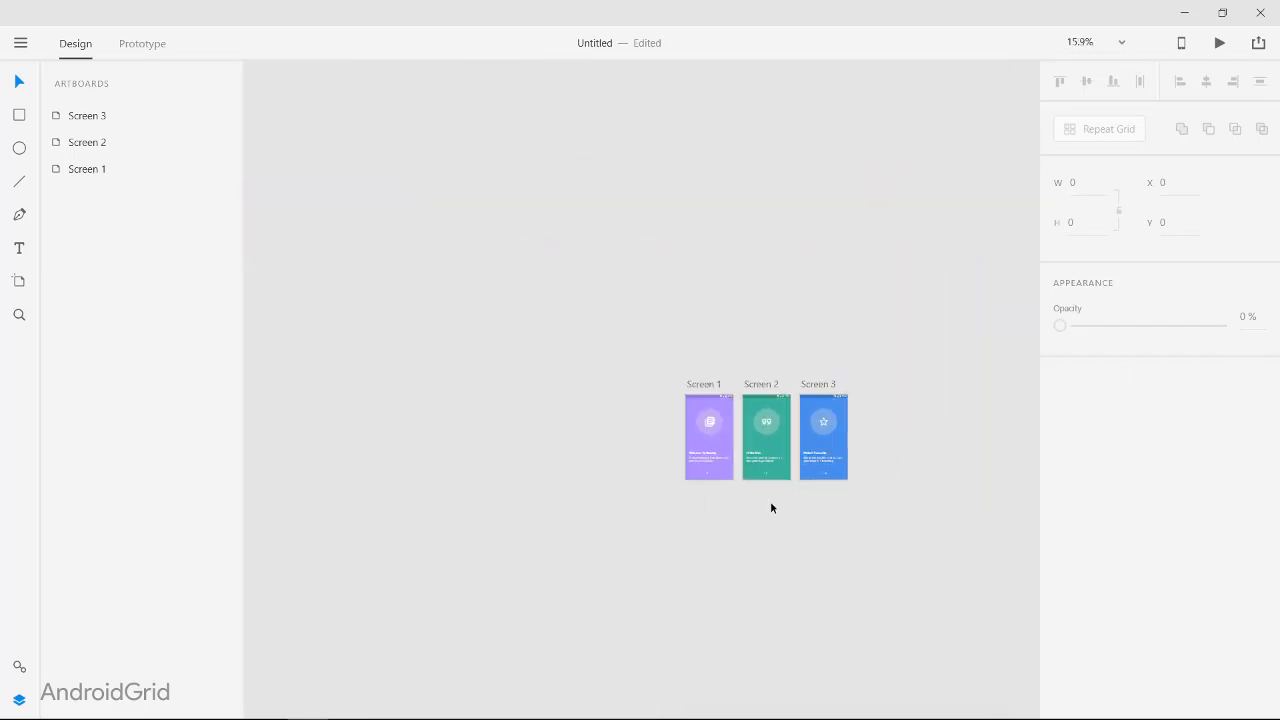
scroll(770, 507, "up", 3)
key("ctrl+Tab")
left_click(527, 272)
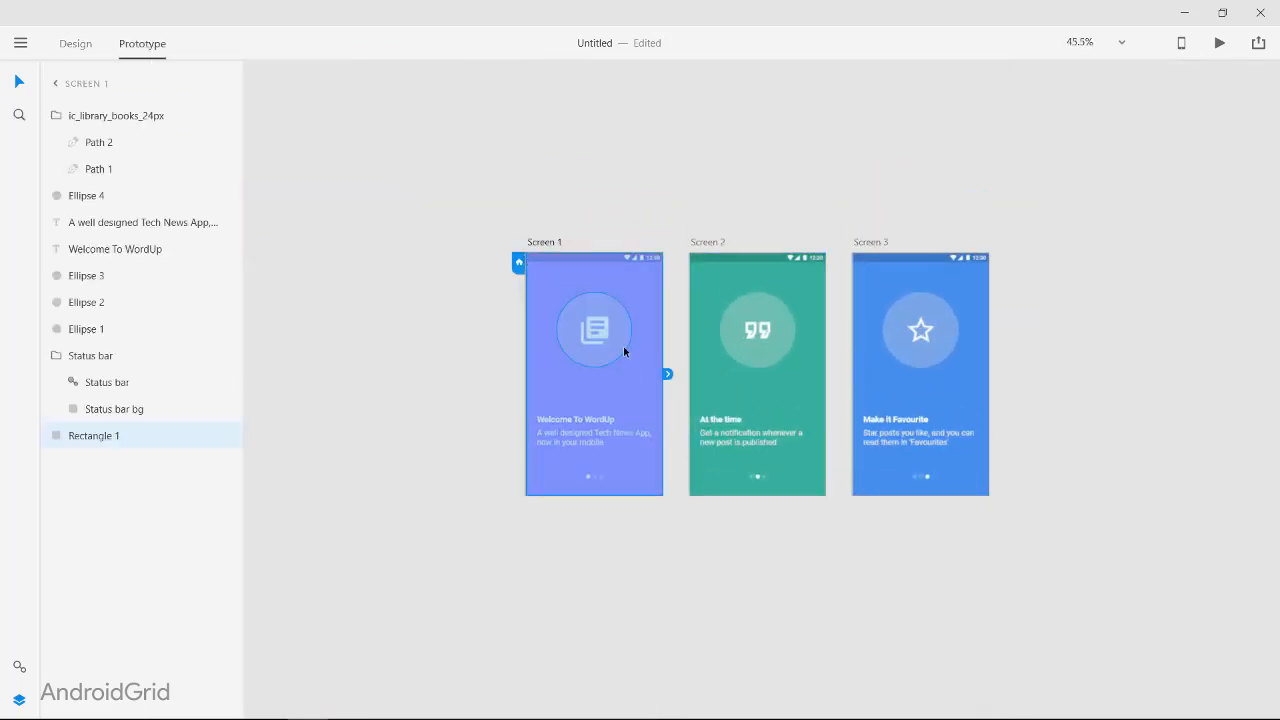
left_click(659, 553)
scroll(659, 553, "up", 4)
scroll(659, 555, "up", 2)
left_click(76, 44)
scroll(685, 507, "down", 2)
scroll(685, 508, "up", 1)
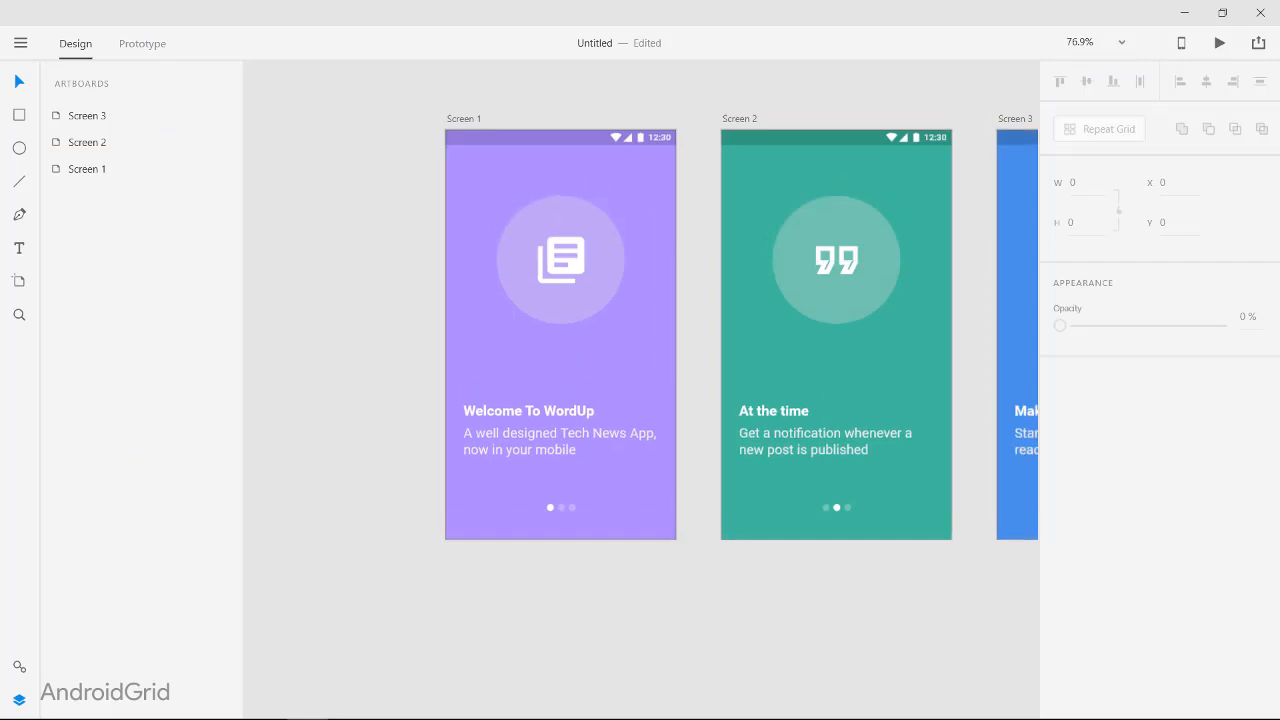
Step: Import the outline-navigate_before-24px and outline-navigate_next-24px icons and move them from the pasteboard into Screen 2
scroll(832, 628, "right", 3)
scroll(660, 597, "up", 3)
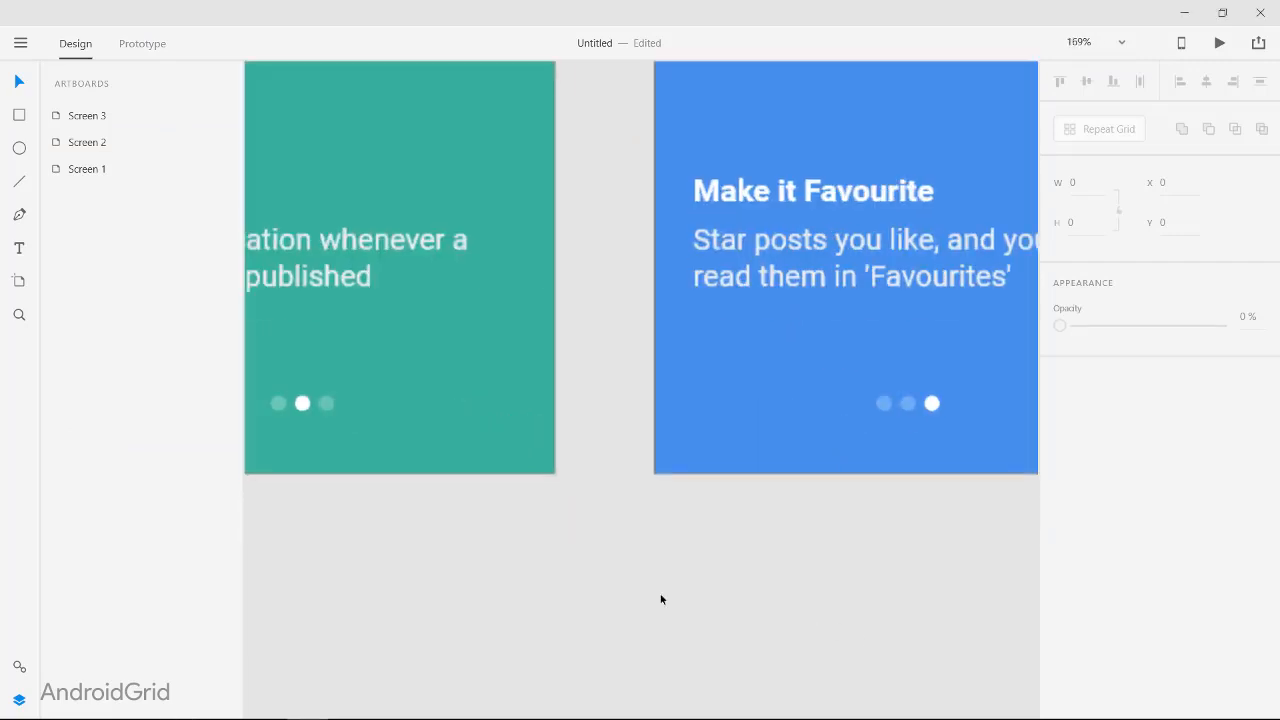
scroll(660, 597, "left", 2)
scroll(660, 597, "up", 1)
left_click_drag(358, 718, 334, 650)
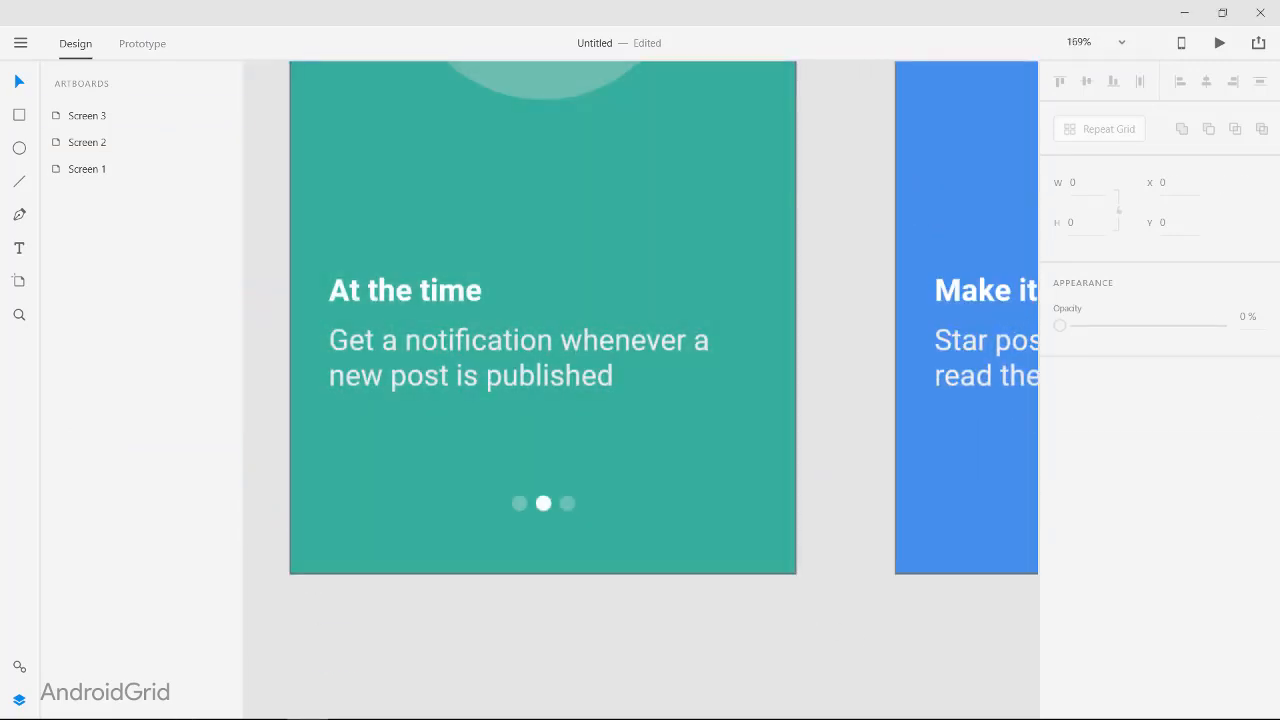
left_click_drag(560, 718, 243, 617)
left_click(785, 681)
key("ctrl+x")
key("ctrl+v")
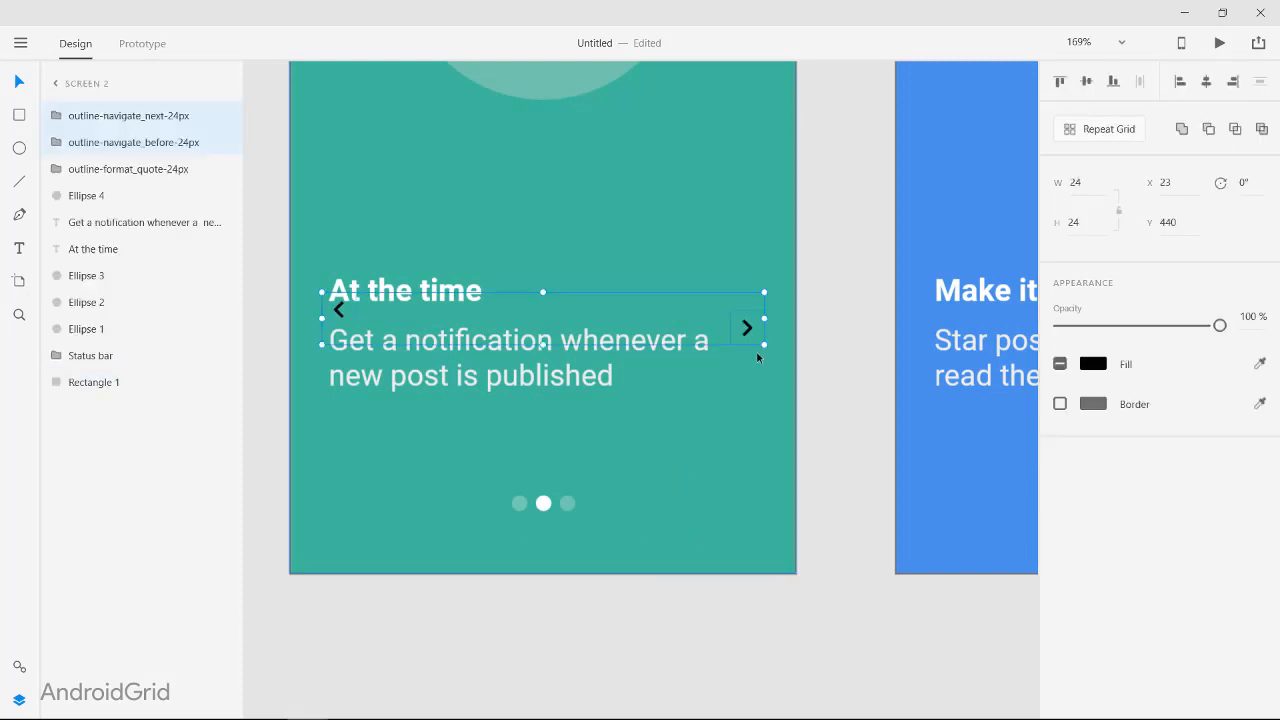
Step: Move the back and next arrow icons down to either side of Screen 2's page indicator dots
left_click_drag(734, 342, 742, 531)
left_click(751, 347)
left_click(82, 122)
left_click(98, 144, "shift")
left_click(741, 524)
key("Up")
key("Up")
Step: Align the back arrow with the dots at Y 578 and shift both arrows until centred around them, back arrow at X 22
left_click(336, 509)
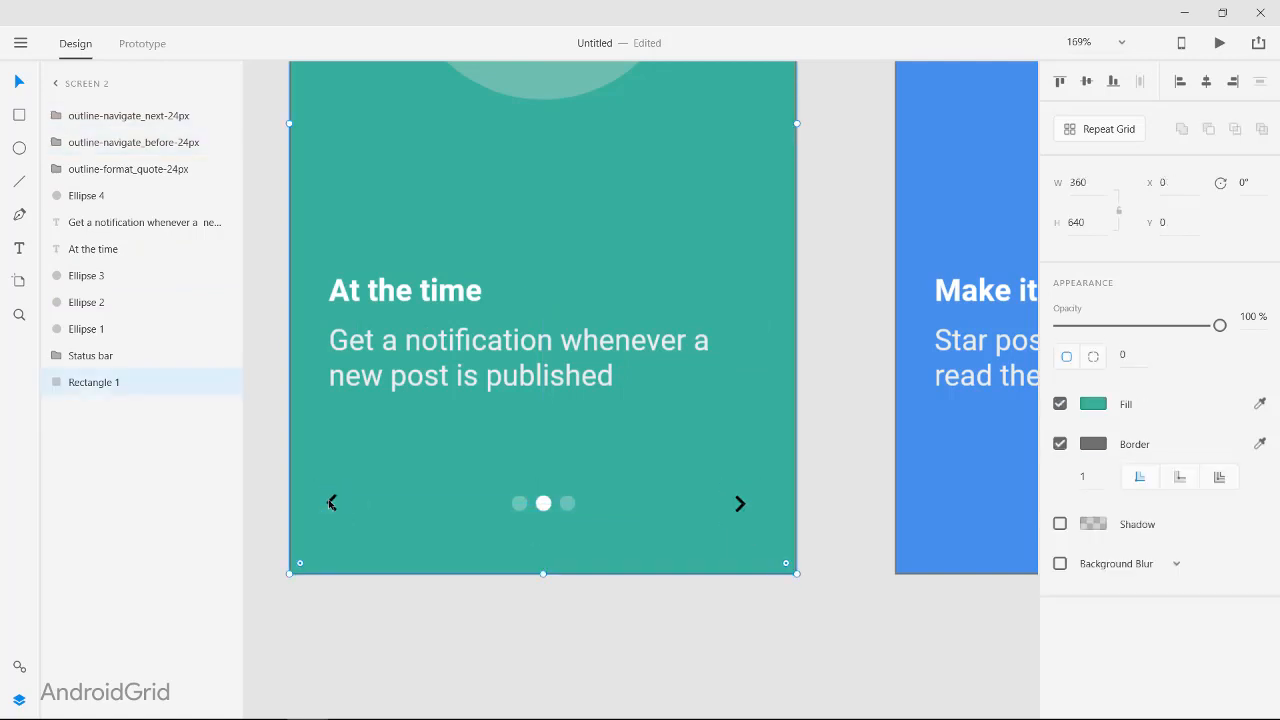
left_click_drag(331, 507, 332, 504)
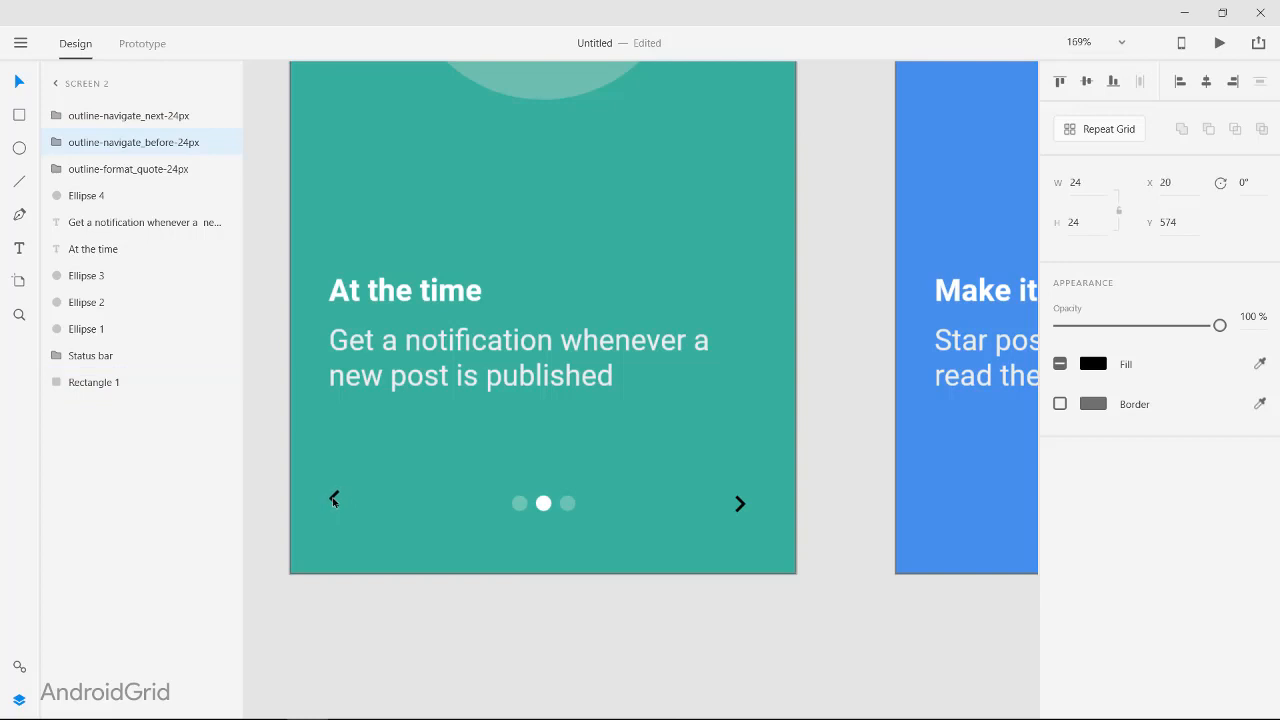
left_click_drag(336, 512, 330, 509)
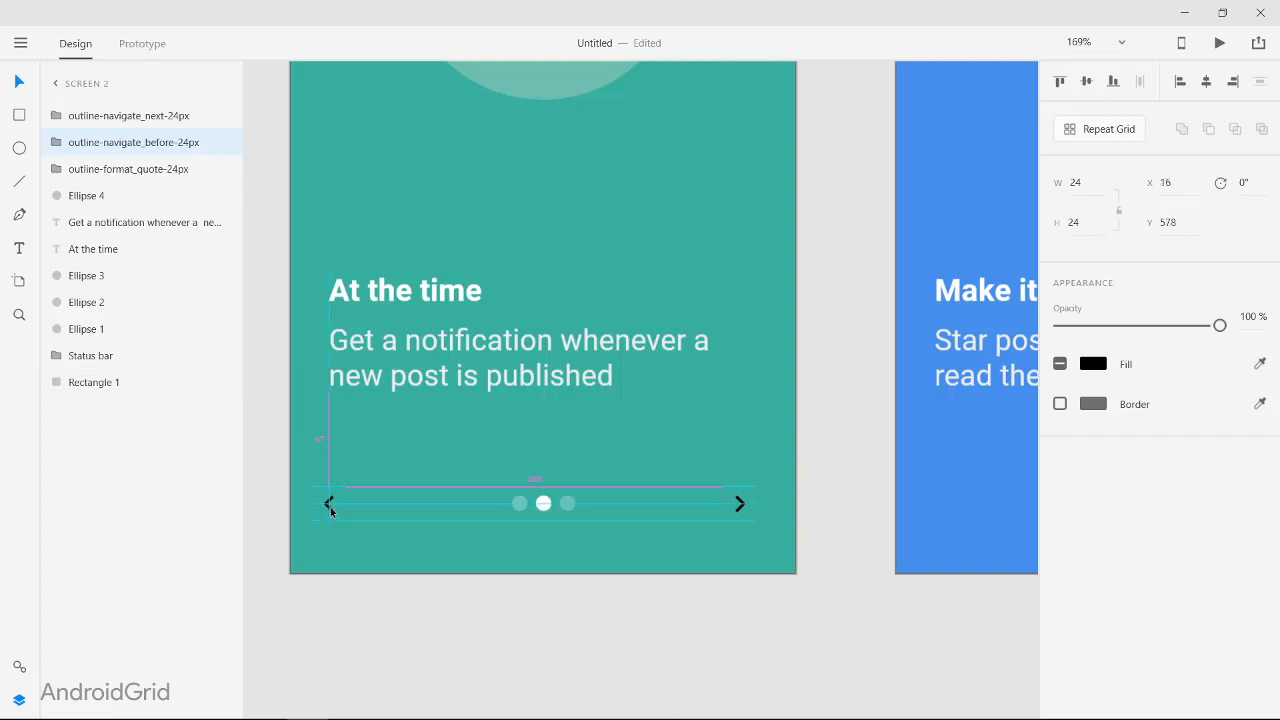
left_click(750, 493, "shift")
key("Right")
key("Right")
key("Right")
key("Right")
key("Right")
key("Right")
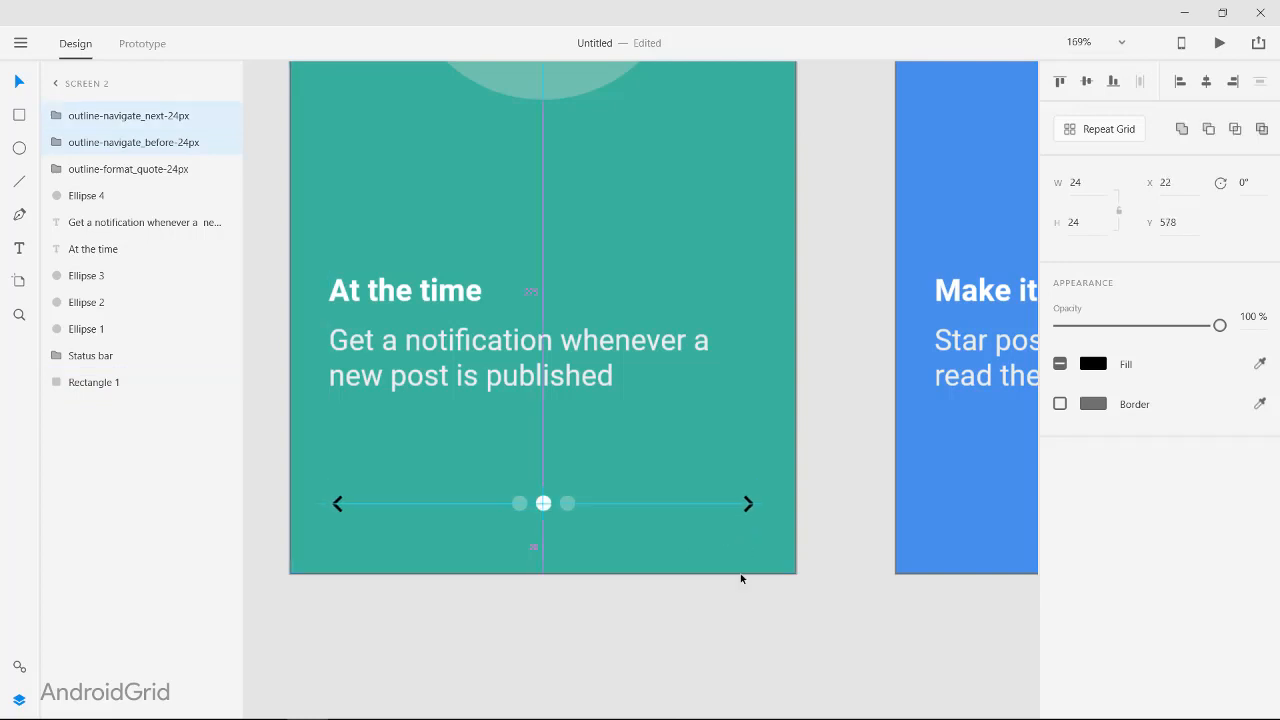
Step: Fill both arrow icons on Screen 2 with white (fff)
left_click(1093, 364)
type("fff")
key("Return")
left_click(811, 634)
Step: Group the back and next arrow icons on Screen 2
scroll(815, 637, "down", 4)
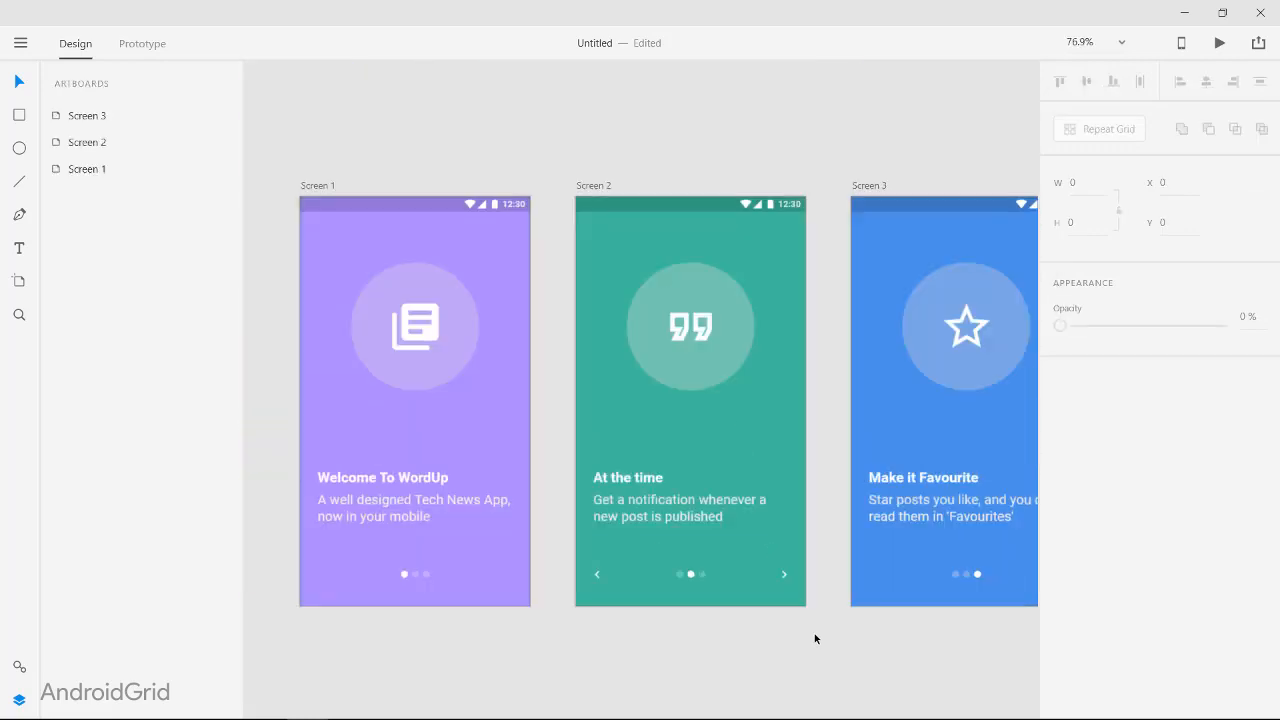
double_click(145, 149)
left_click(126, 121)
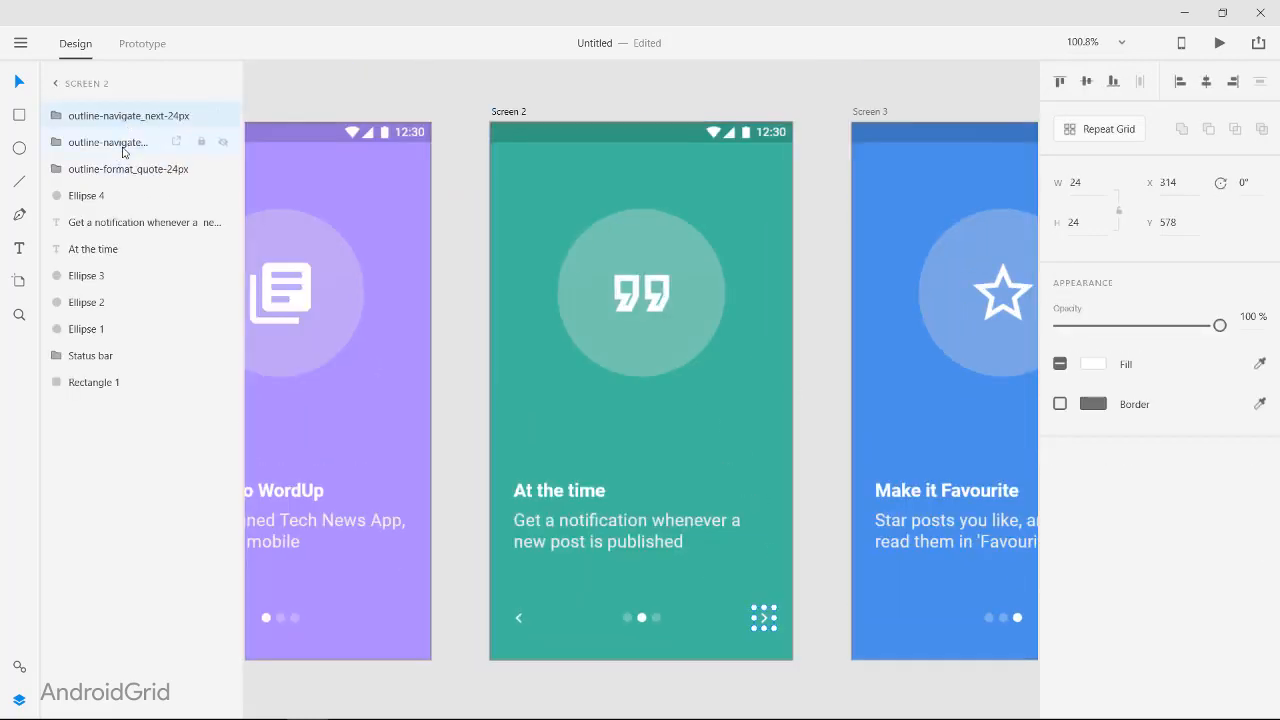
left_click(123, 149, "shift")
right_click(122, 147)
left_click(149, 352)
Step: Copy the arrow group from Screen 2 into the Screen 1 artboard
key("ctrl+c")
left_click(411, 463)
key("ctrl+v")
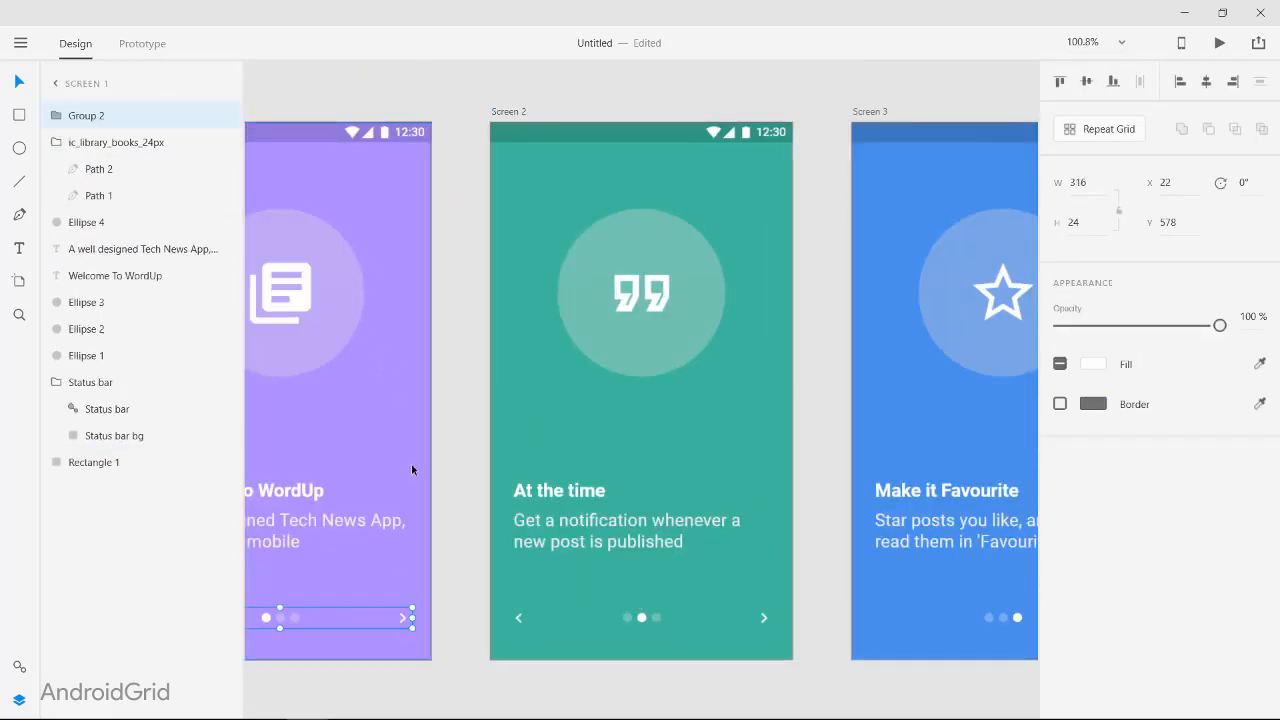
Step: Delete the back arrow from the arrow group on Screen 1, keeping only the next arrow
left_click(447, 567)
scroll(382, 621, "left", 2)
left_click(397, 620)
left_click(396, 622)
double_click(396, 622)
key("Delete")
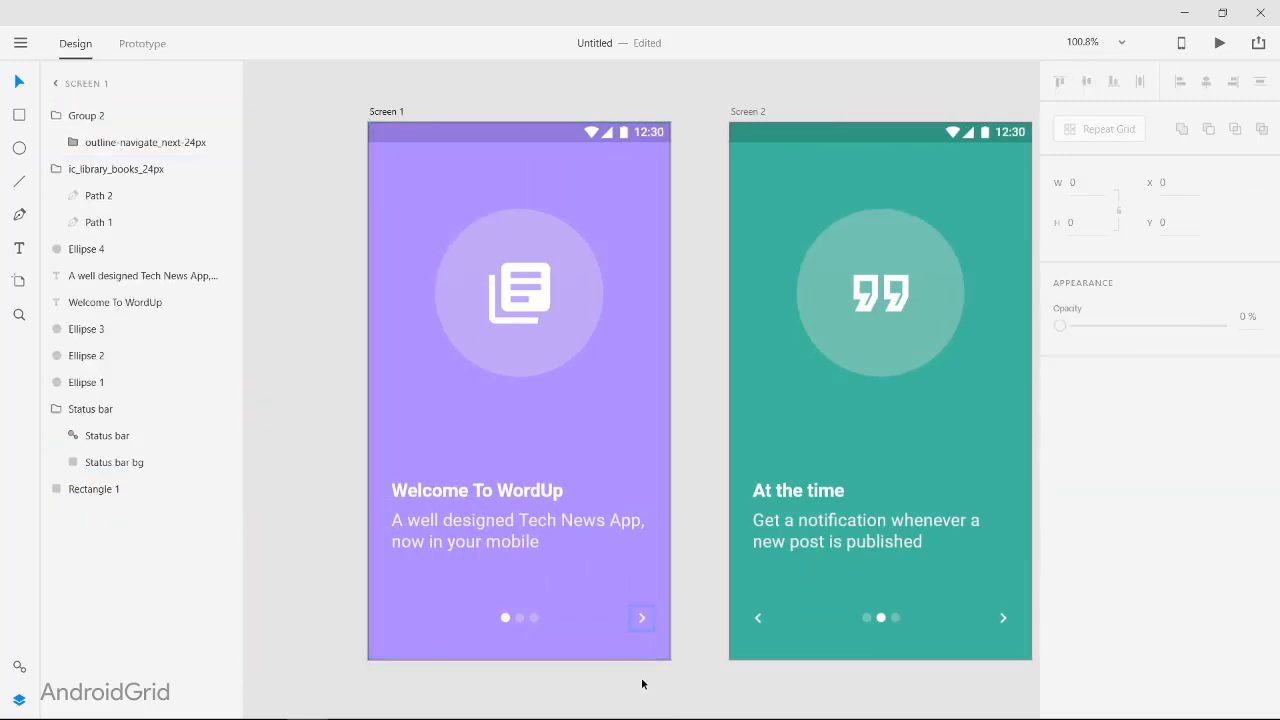
left_click(359, 98)
Step: Copy the arrow group from Screen 2 into the Screen 3 artboard
scroll(292, 407, "right", 3)
left_click(797, 616)
scroll(768, 611, "right", 3)
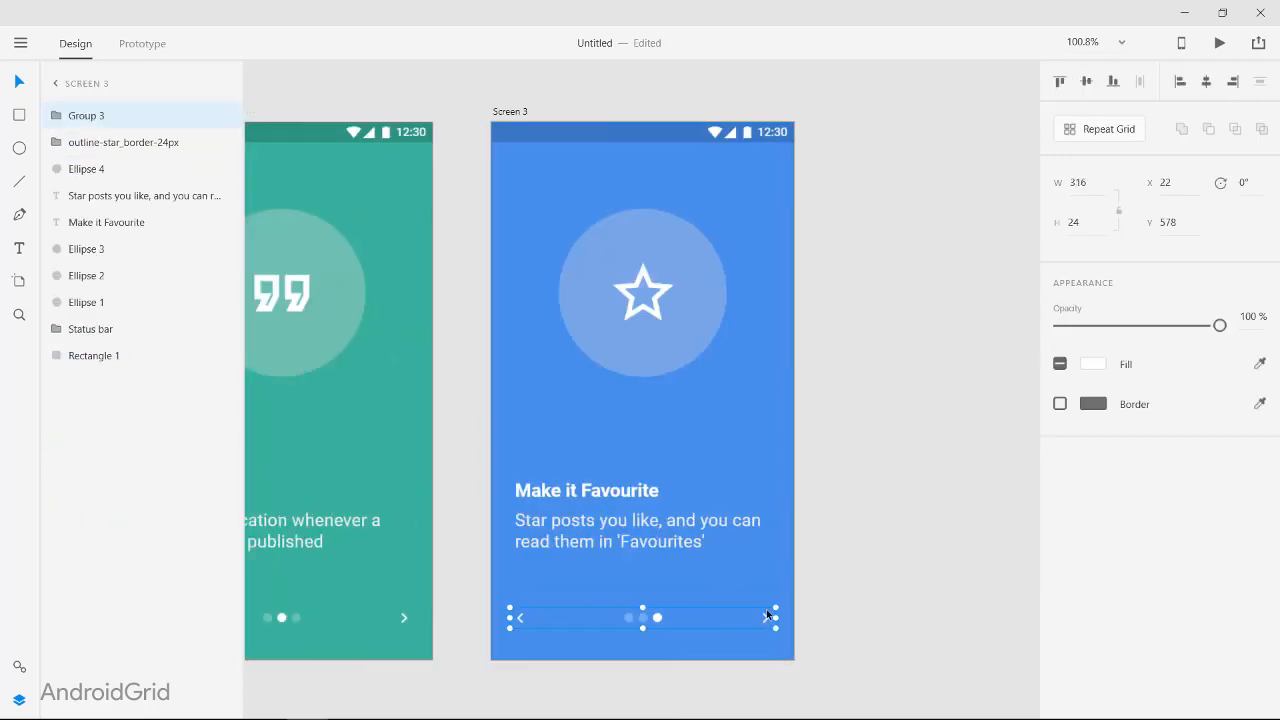
left_click(767, 621)
key("Escape")
left_click(767, 620)
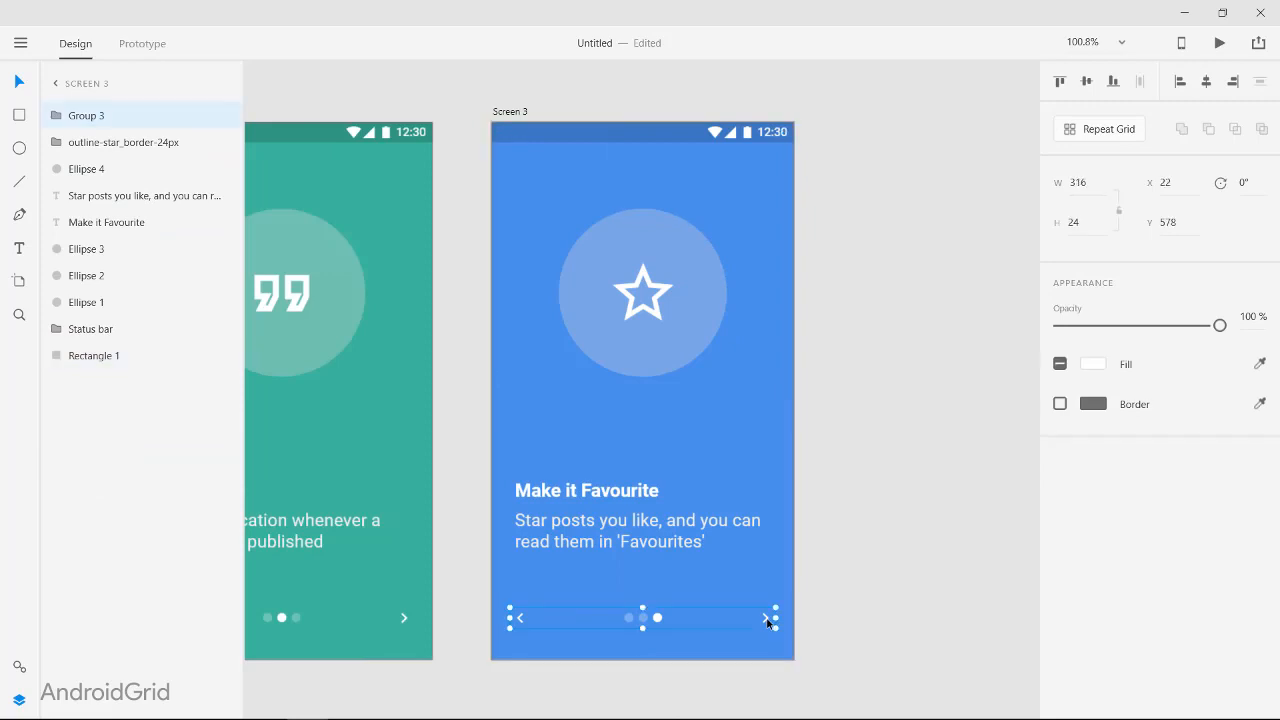
Step: Import the ic_done_24px check icon into Screen 3, move it into the arrow group, and position it at X 314, Y 578
left_click(57, 116)
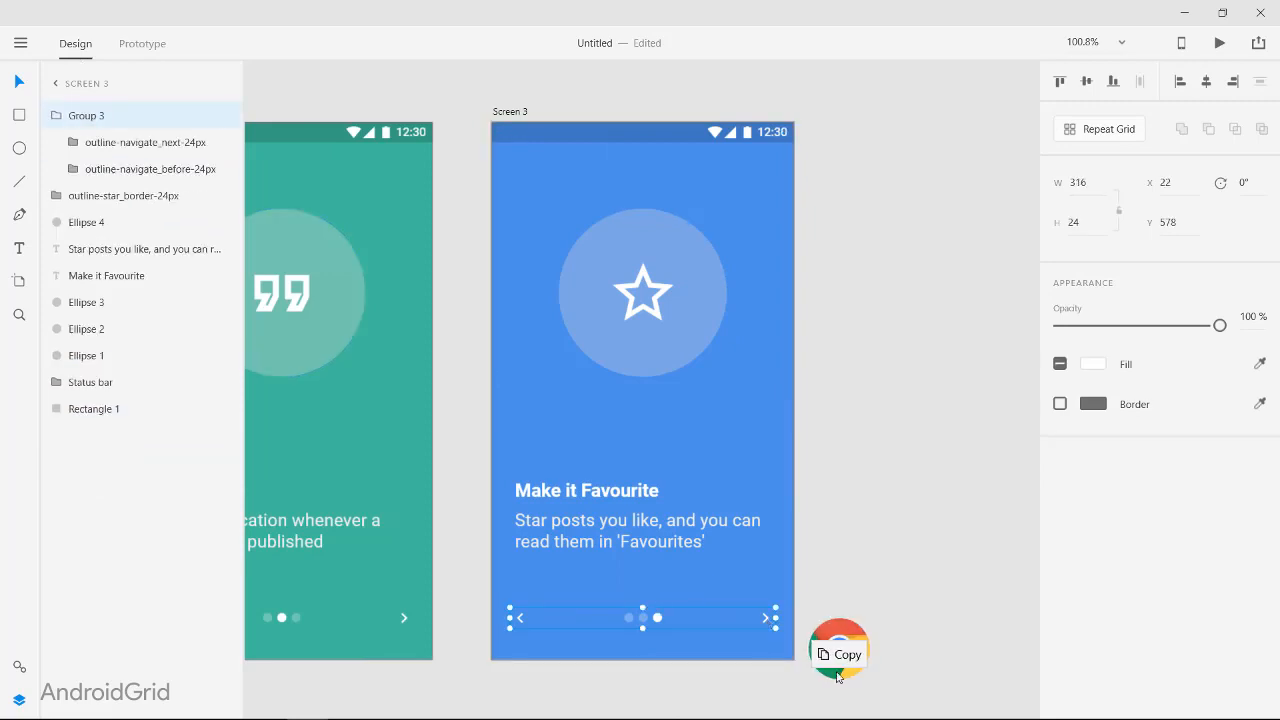
left_click_drag(840, 646, 846, 663)
scroll(754, 635, "left", 2)
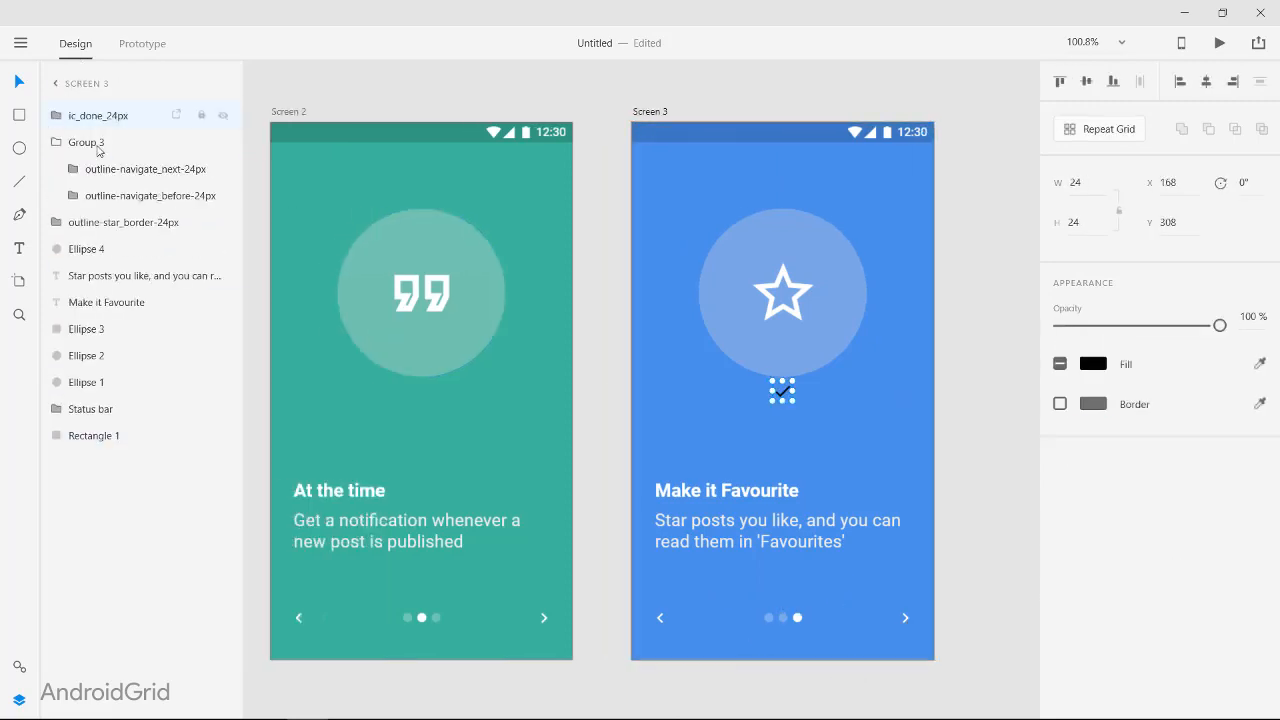
left_click_drag(108, 160, 108, 158)
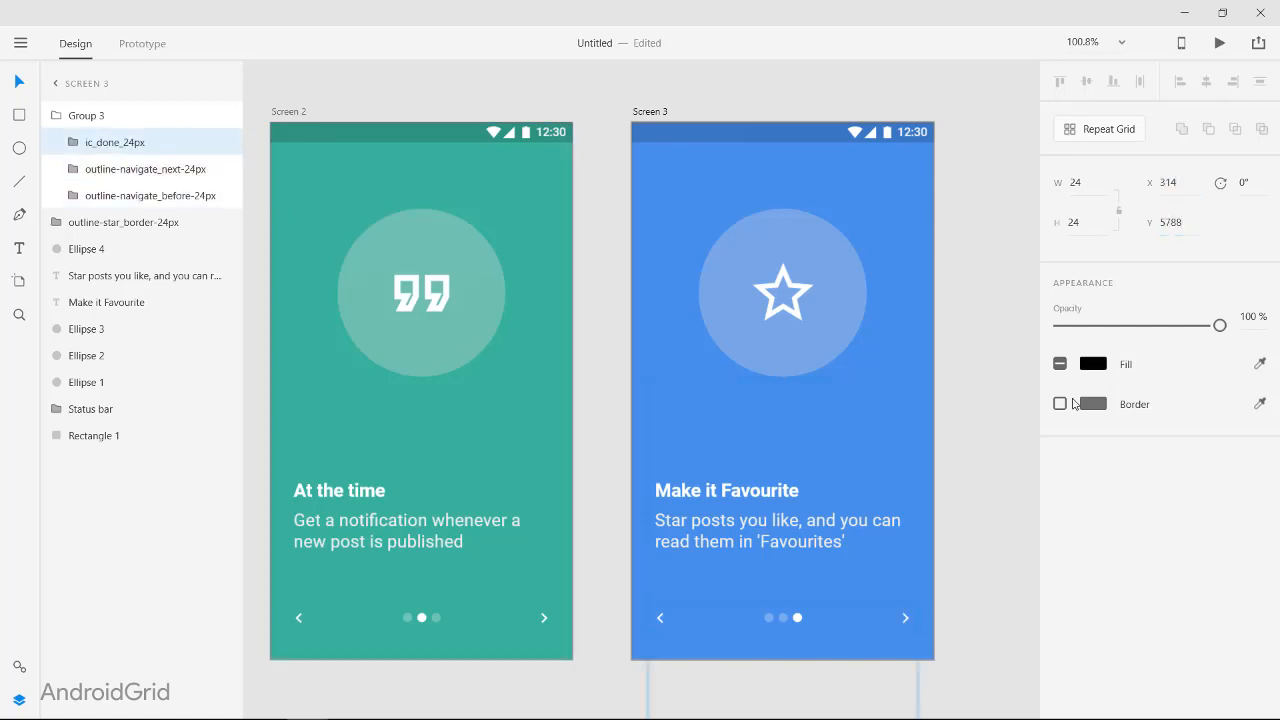
Step: Delete the next arrow from Screen 3's arrow group and fill the check icon with white (FFFFFF)
left_click(163, 169)
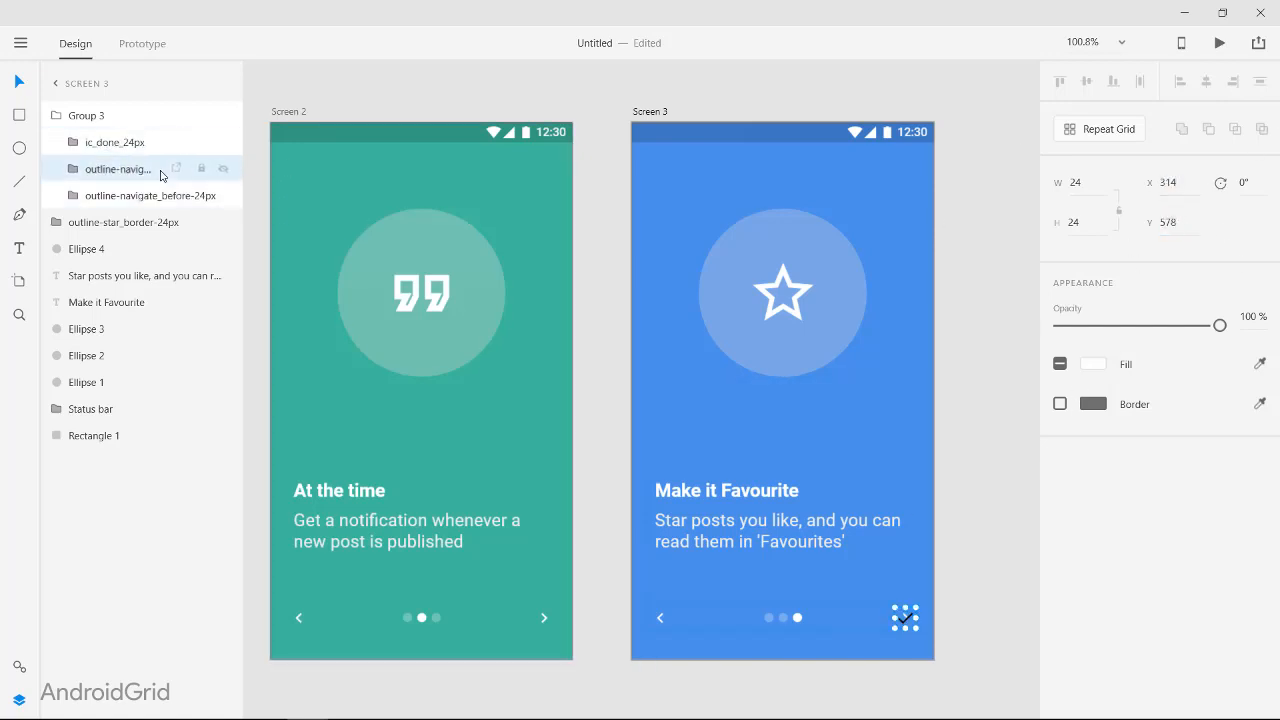
key("Delete")
left_click(73, 142)
left_click(1088, 366)
left_click_drag(866, 292, 720, 198)
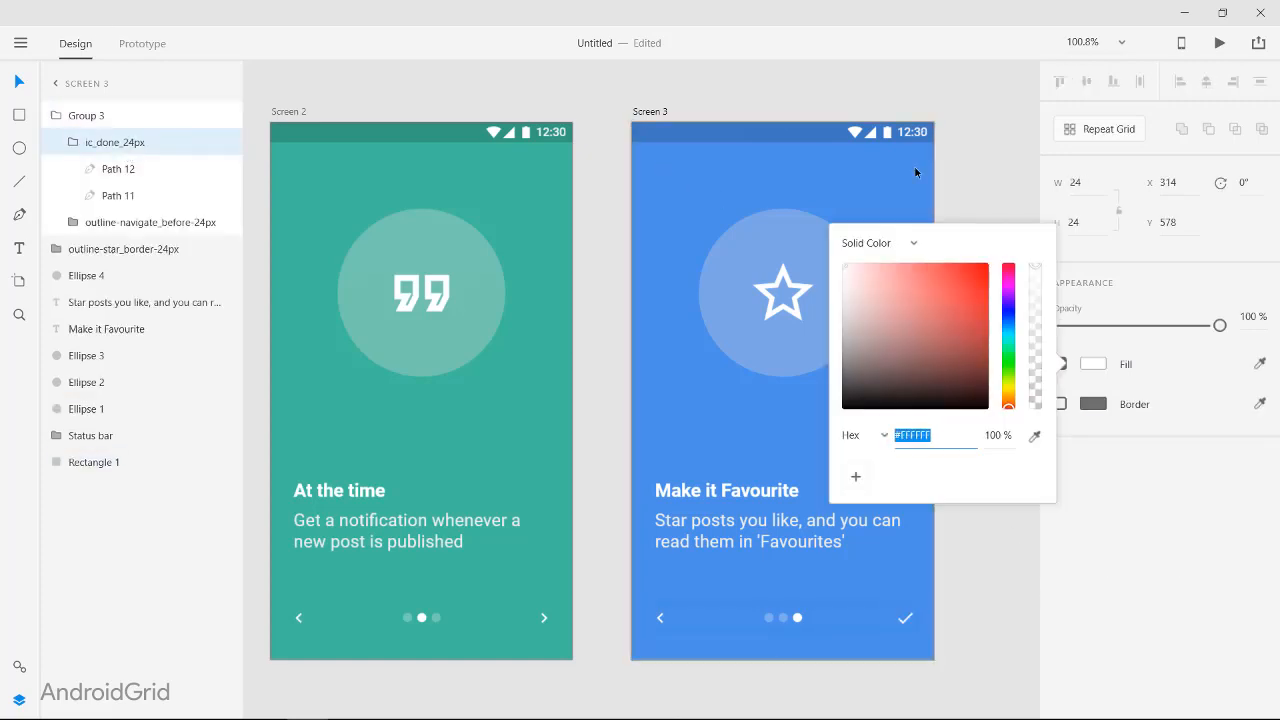
left_click(972, 530)
Step: Switch to prototyping and link the next arrow on Screen 1 to Screen 2
scroll(972, 530, "down", 4)
scroll(892, 566, "up", 4)
scroll(892, 566, "down", 5)
left_click(130, 42)
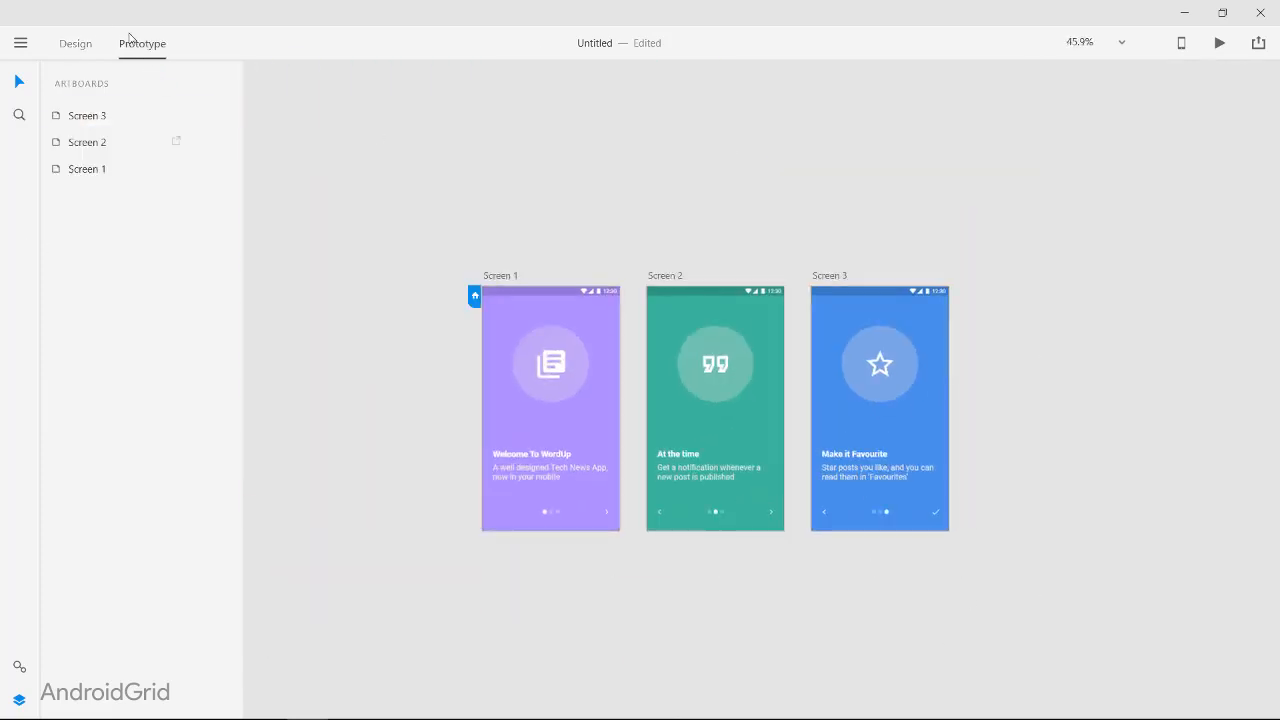
scroll(506, 453, "up", 5)
scroll(705, 593, "down", 2)
scroll(705, 593, "right", 2)
left_click(782, 547)
left_click_drag(798, 539, 980, 562)
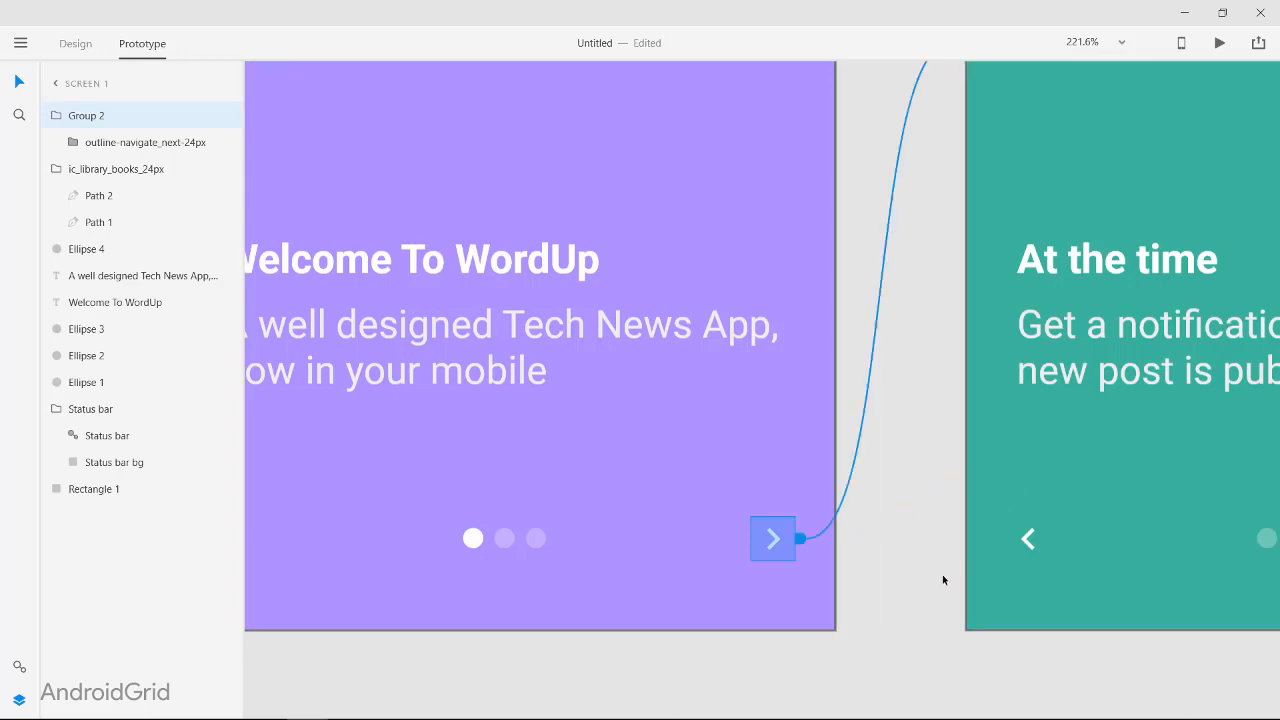
left_click(942, 577)
Step: Set the transition of Screen 1's next-arrow link to Push Right
scroll(938, 577, "right", 4)
scroll(720, 452, "left", 2)
scroll(720, 452, "up", 2)
scroll(727, 370, "down", 5)
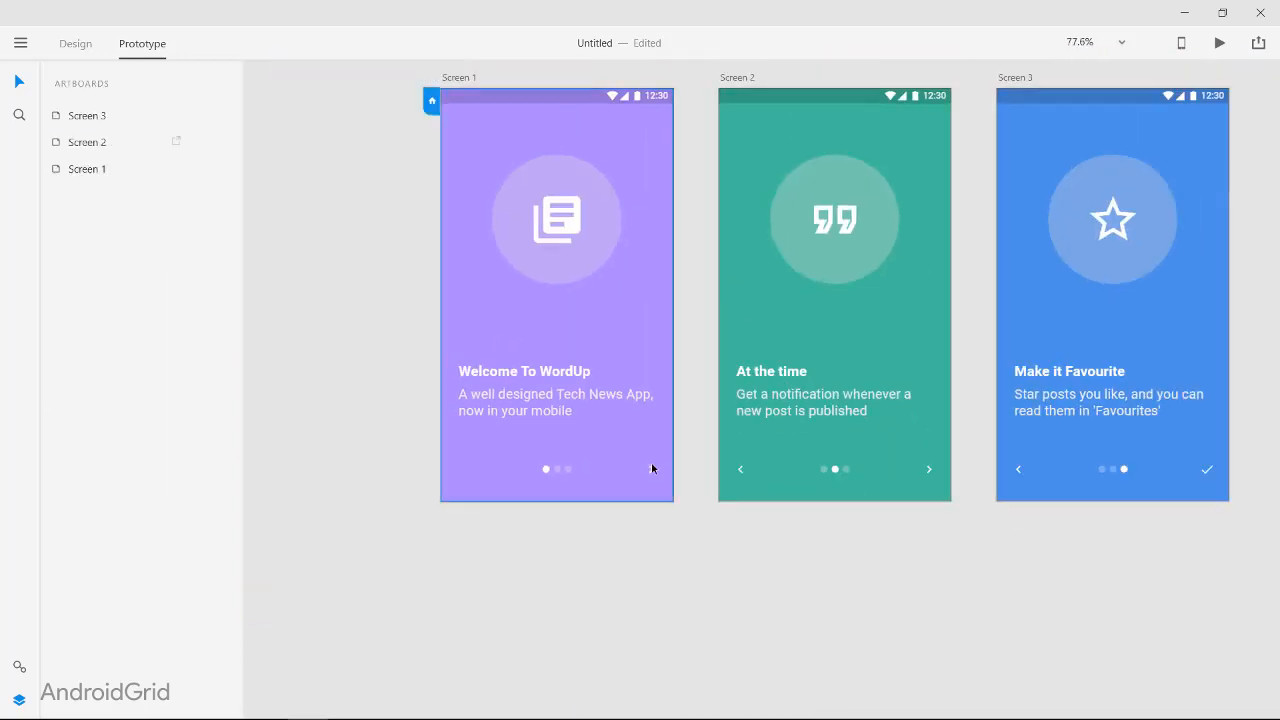
left_click(652, 463)
left_click(708, 297)
left_click(654, 463)
left_click(707, 295)
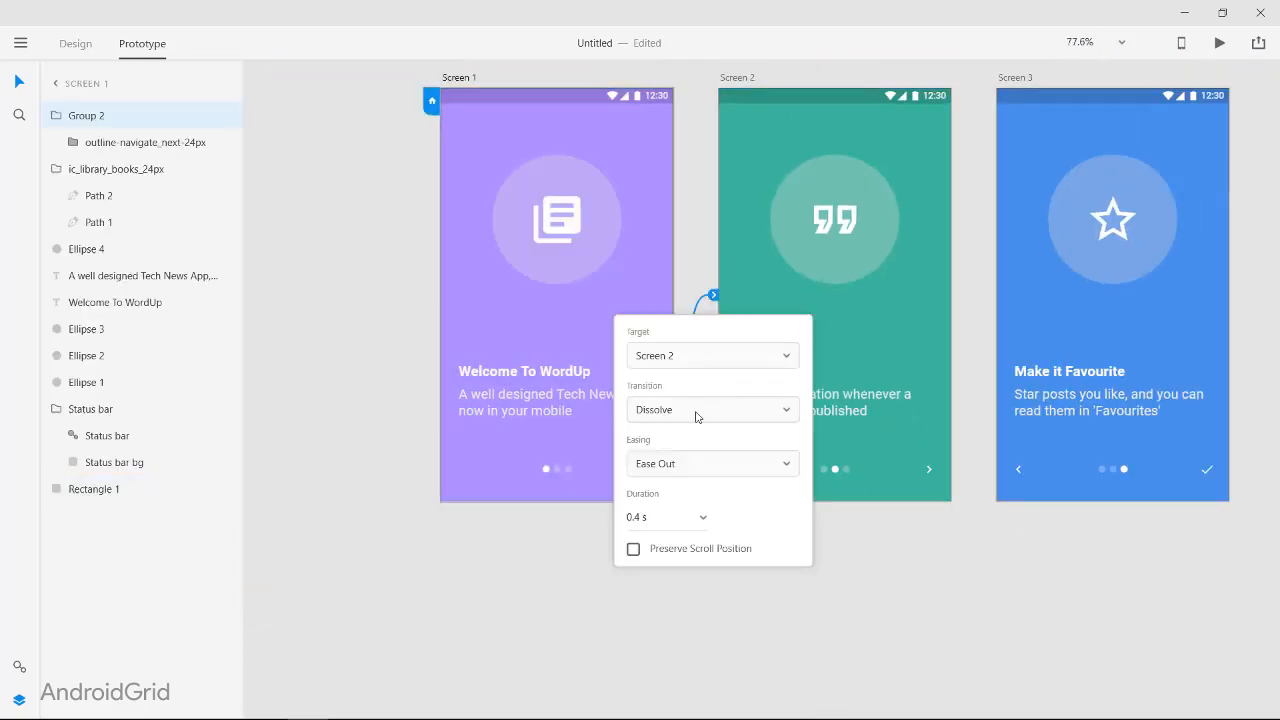
left_click(712, 409)
scroll(716, 568, "down", 2)
left_click(700, 606)
left_click(604, 273)
left_click(604, 273)
Step: Preview the prototype, test Screen 1's next arrow, and close the preview
left_click(1220, 43)
left_click(303, 545)
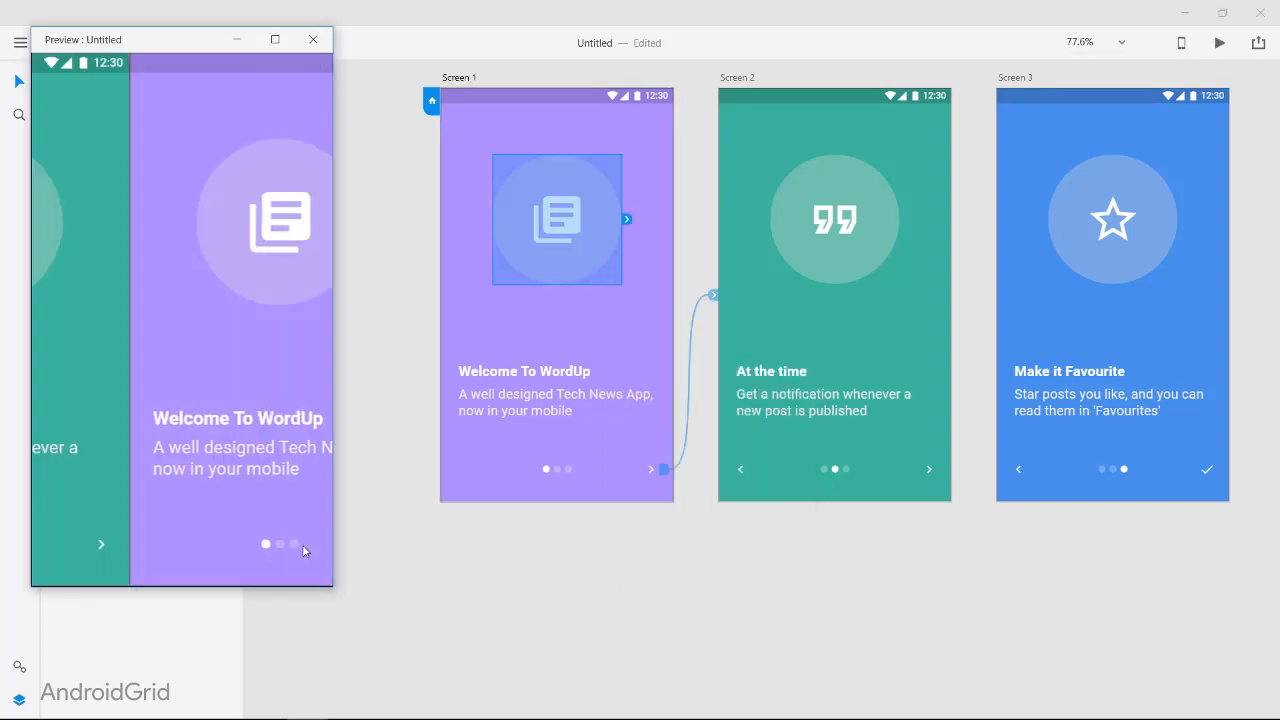
left_click(313, 39)
Step: Change the transition of Screen 1's next-arrow link to Push Left and preview it
left_click(712, 295)
left_click(712, 409)
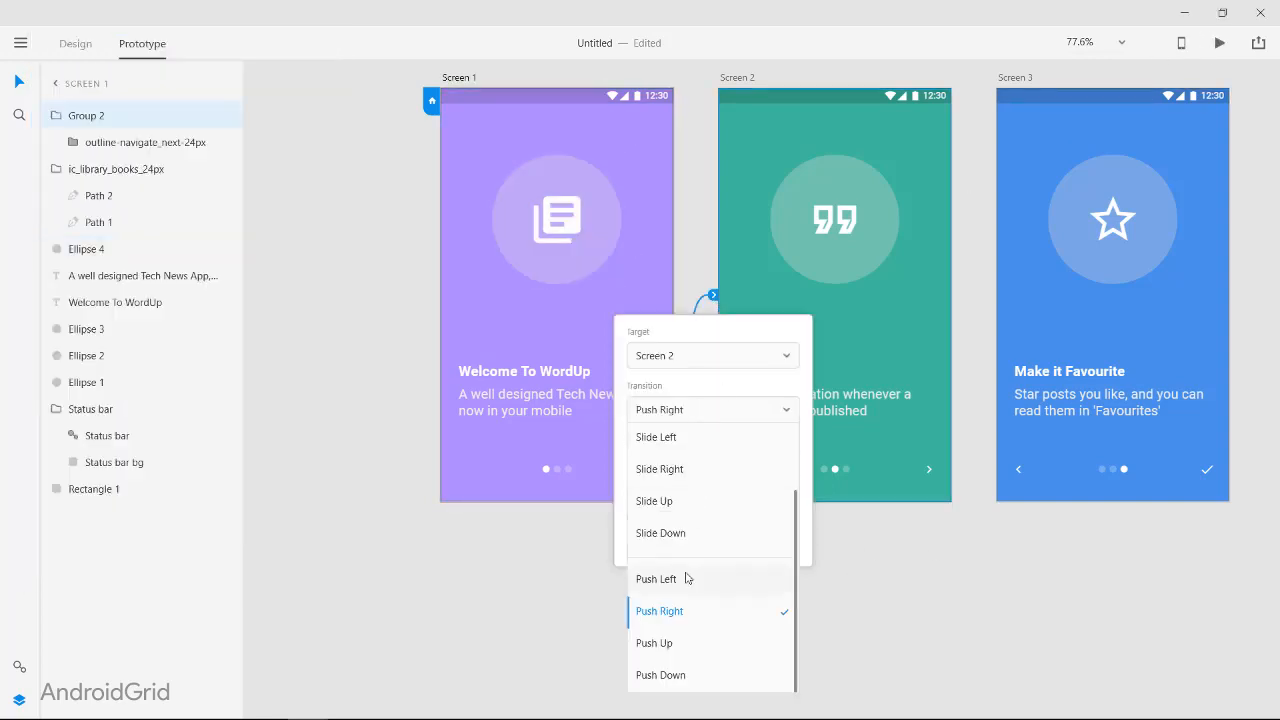
left_click(686, 577)
left_click(1220, 43)
left_click(310, 548)
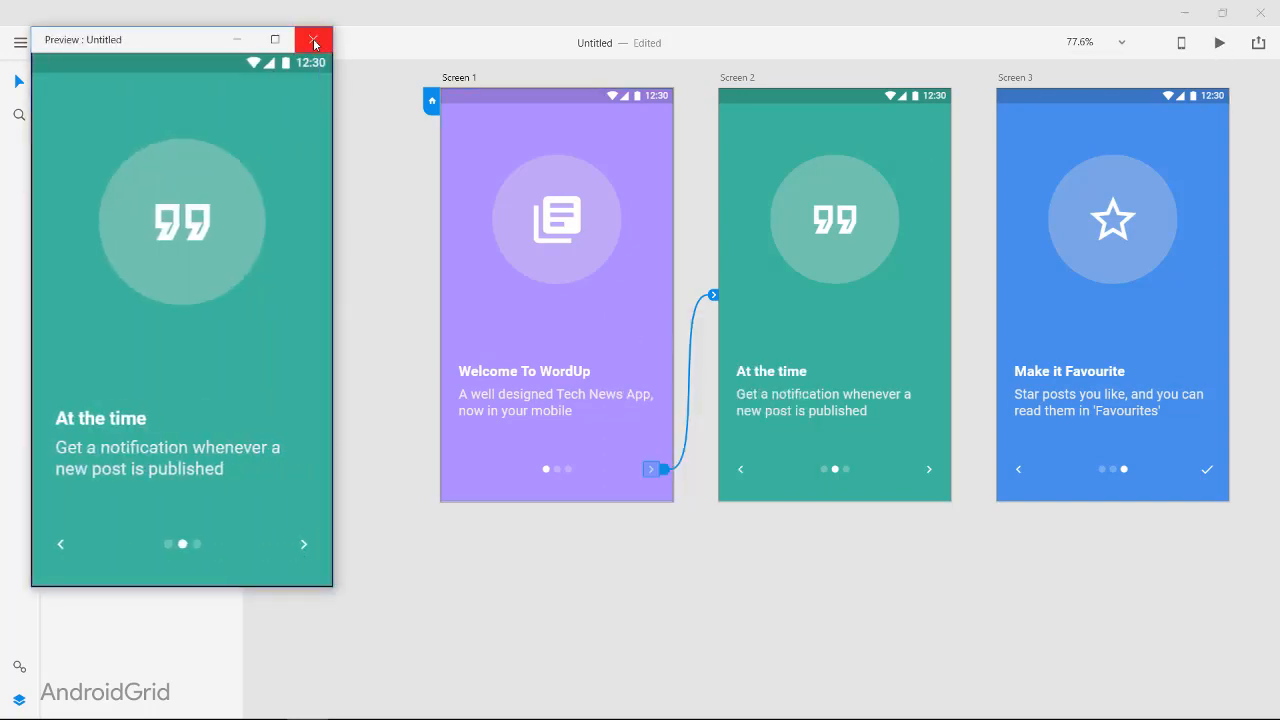
left_click(313, 40)
Step: Return to design mode and remove the border from the background rectangles on all three screens
left_click(76, 43)
left_click(605, 303)
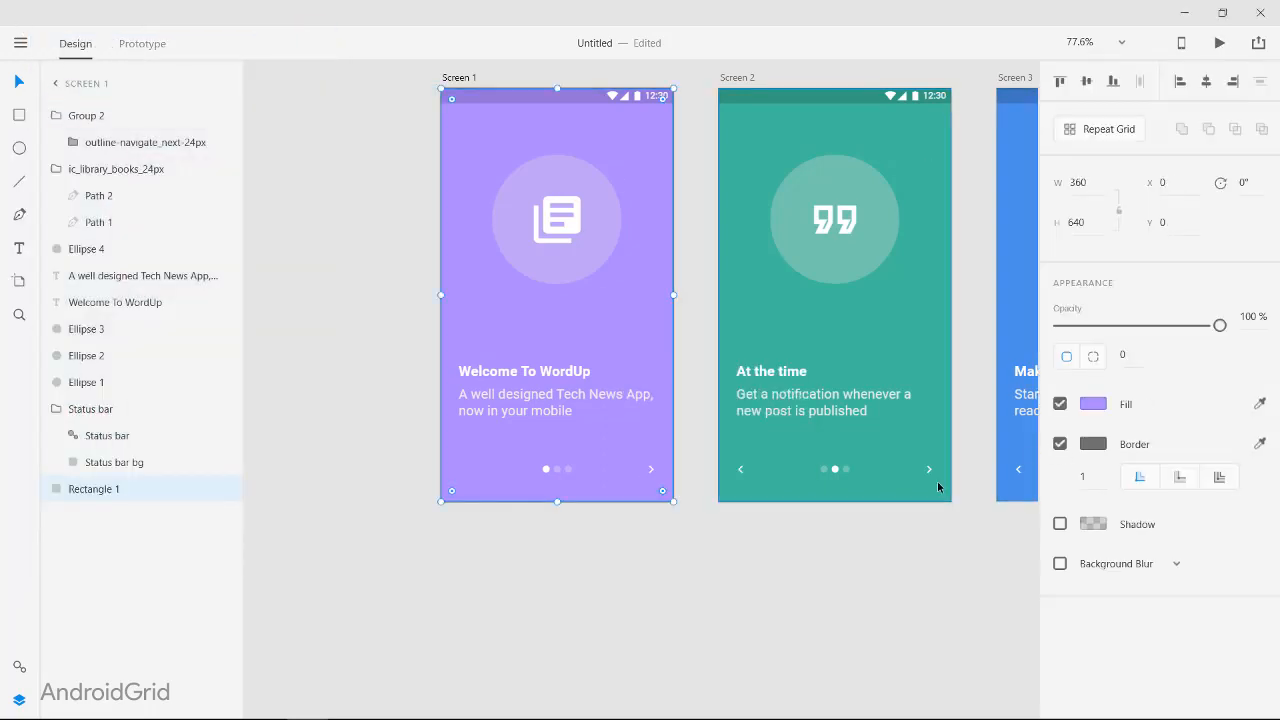
left_click(1061, 445)
left_click(930, 440)
left_click(1061, 445)
left_click(1017, 440)
left_click(1061, 445)
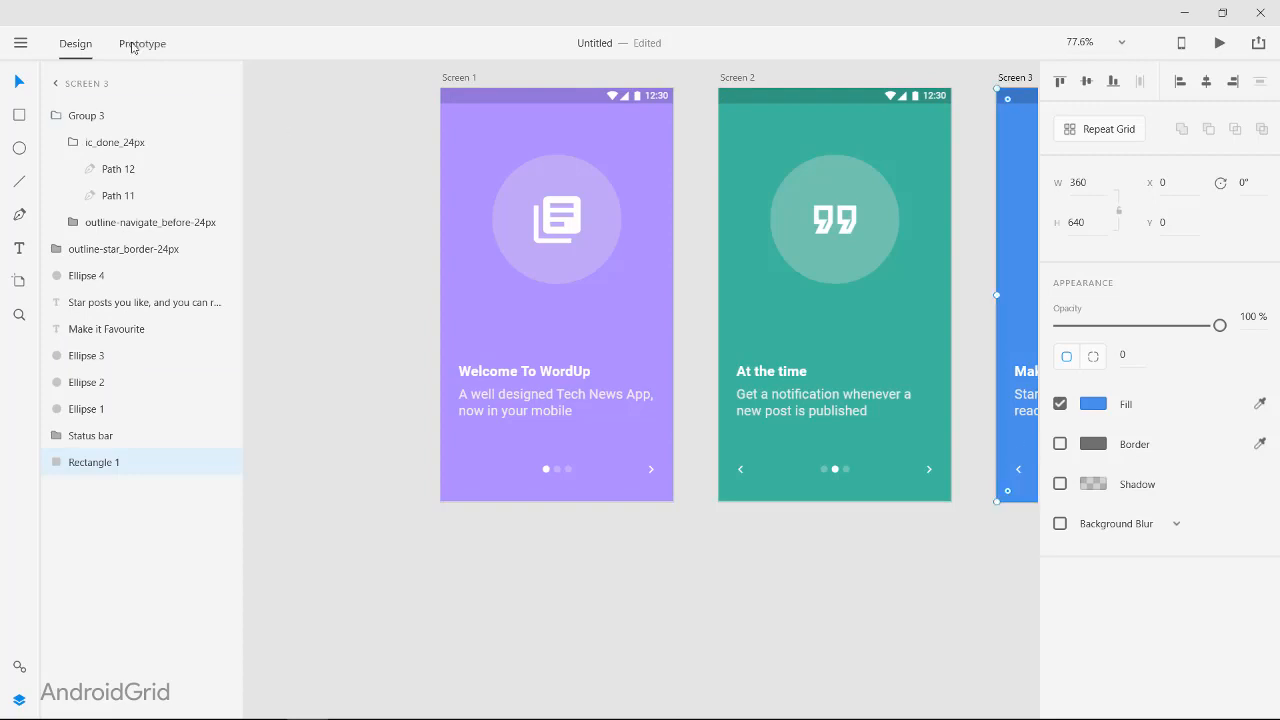
Step: Switch back to prototyping and link Screen 2's back arrow to Screen 1 with a Push Right transition
left_click(142, 43)
left_click(742, 469)
double_click(742, 469)
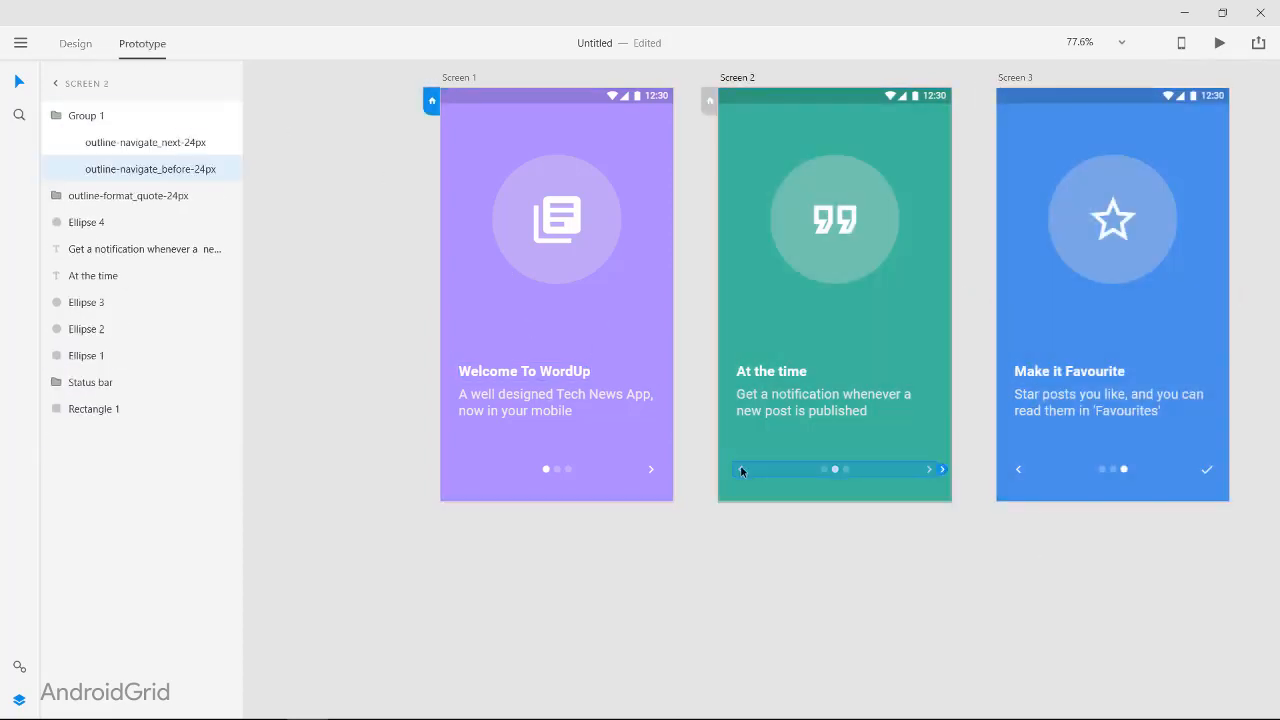
left_click_drag(752, 469, 600, 380)
left_click(677, 409)
left_click(656, 620)
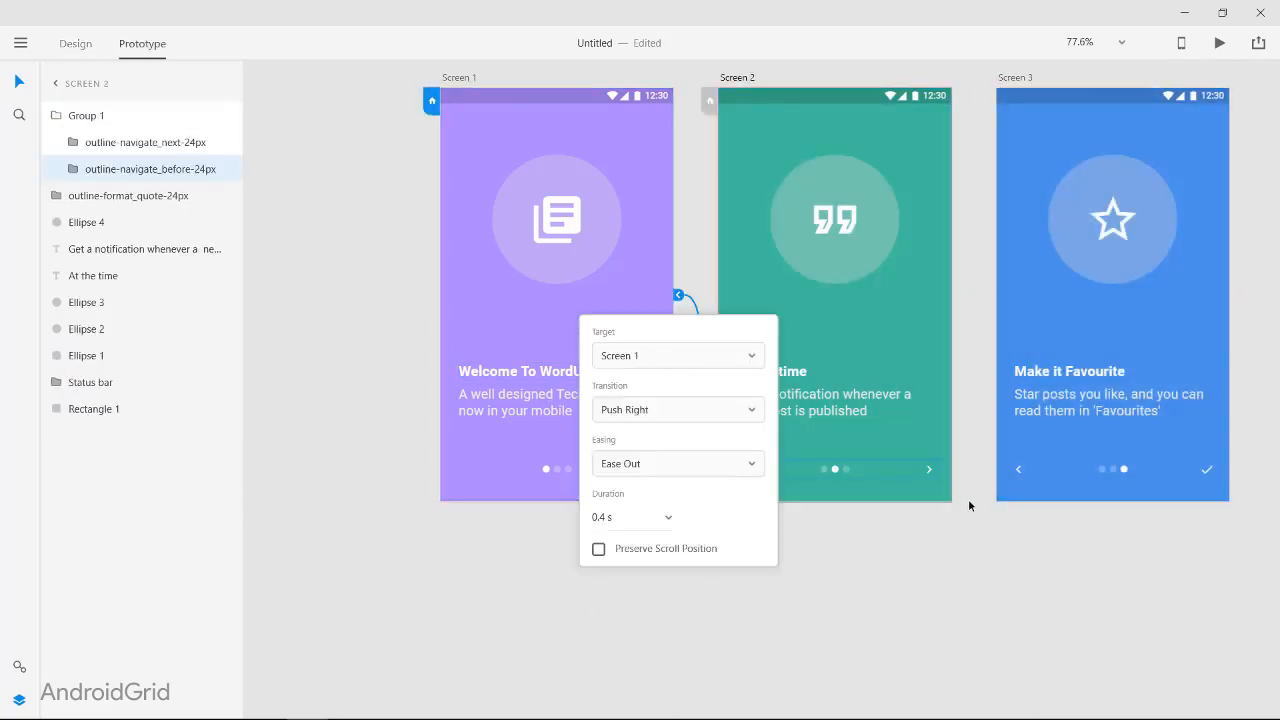
Step: Link the next arrow on Screen 2 to Screen 3 with a Push Left transition
left_click(931, 469)
double_click(930, 469)
mouse_move(944, 470)
left_mouse_down()
mouse_move(984, 440)
mouse_move(960, 475)
left_mouse_up()
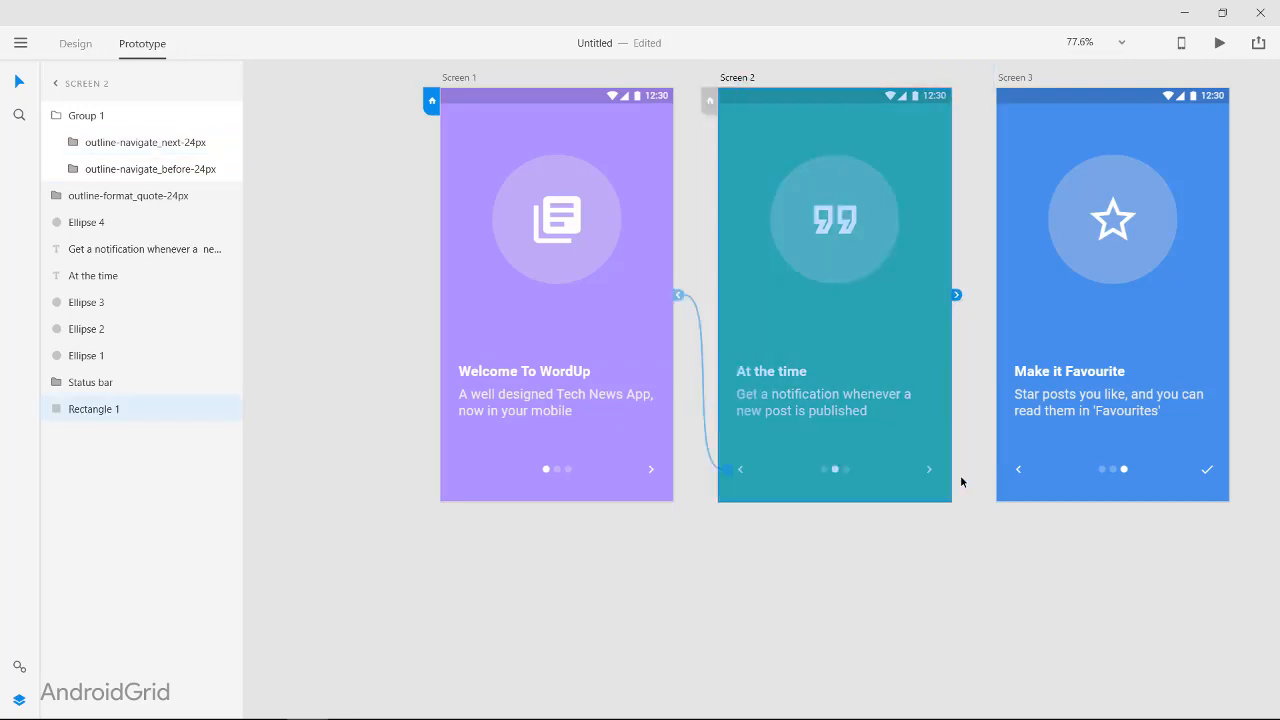
scroll(849, 448, "up", 5)
double_click(848, 450)
left_click_drag(875, 448, 1172, 299)
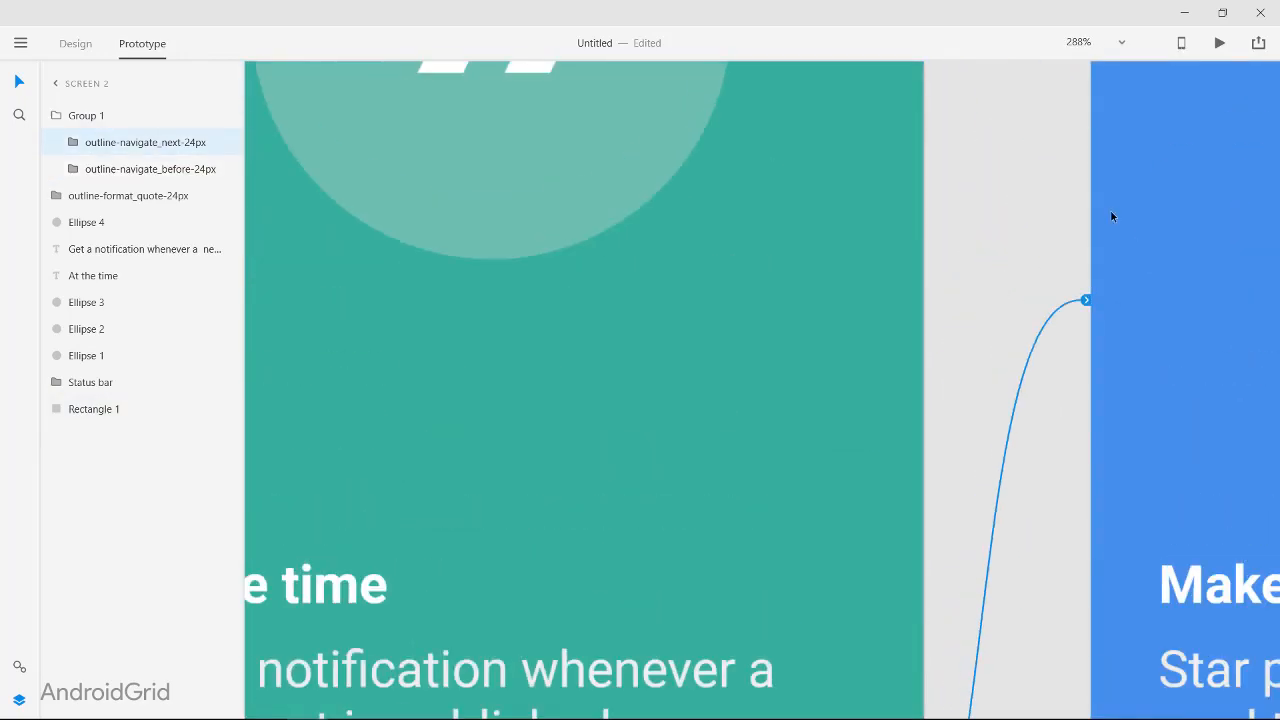
left_click(1060, 418)
left_click(1048, 594)
left_click(973, 463)
Step: Preview the prototype by advancing from Screen 1 through to Screen 3, and close the preview
scroll(1036, 224, "down", 6)
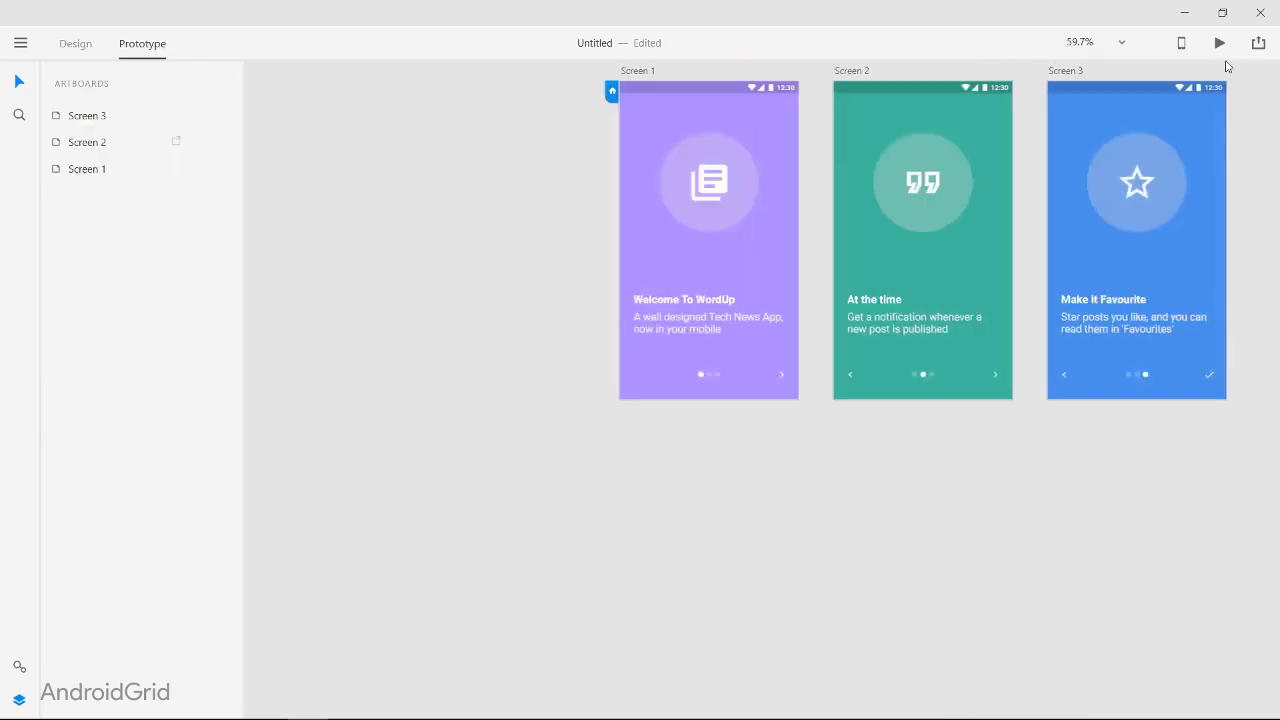
left_click(1220, 44)
left_click(308, 542)
left_click(307, 543)
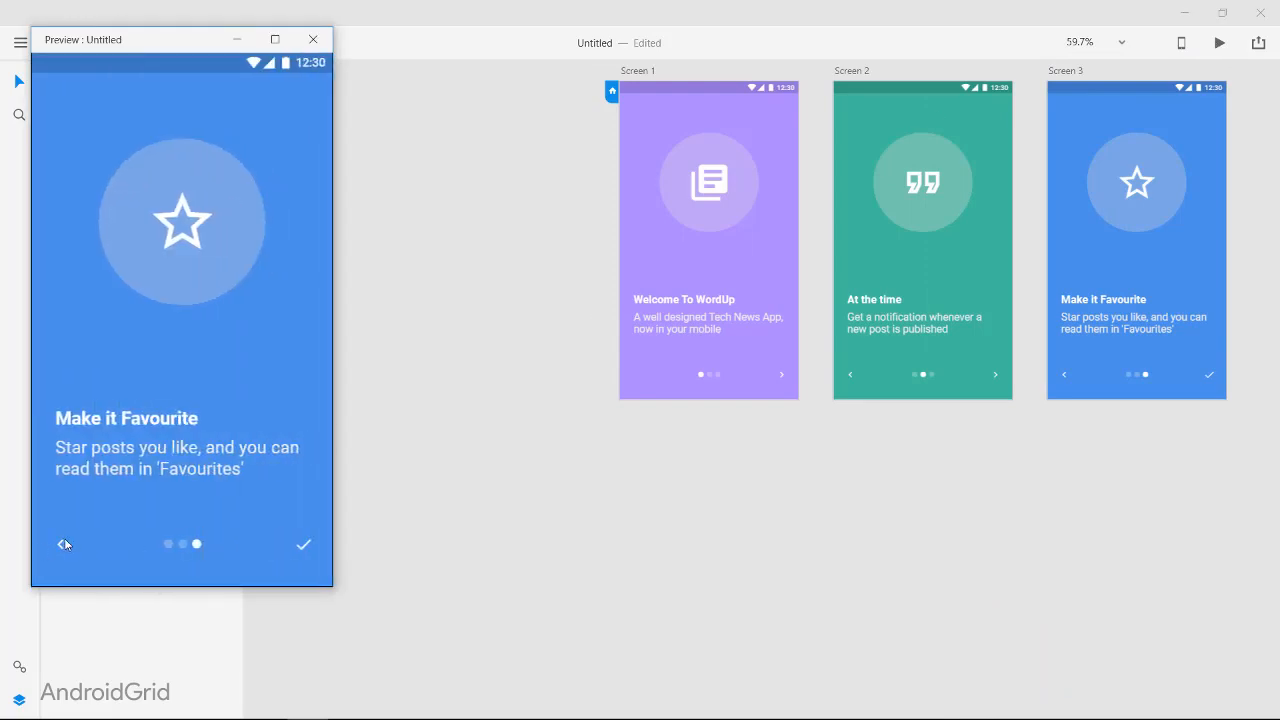
left_click(313, 40)
Step: Link the back arrow on Screen 3 to Screen 2 with a Push Right transition
scroll(880, 408, "up", 6)
left_click(727, 251)
left_click(940, 378)
scroll(943, 373, "right", 6)
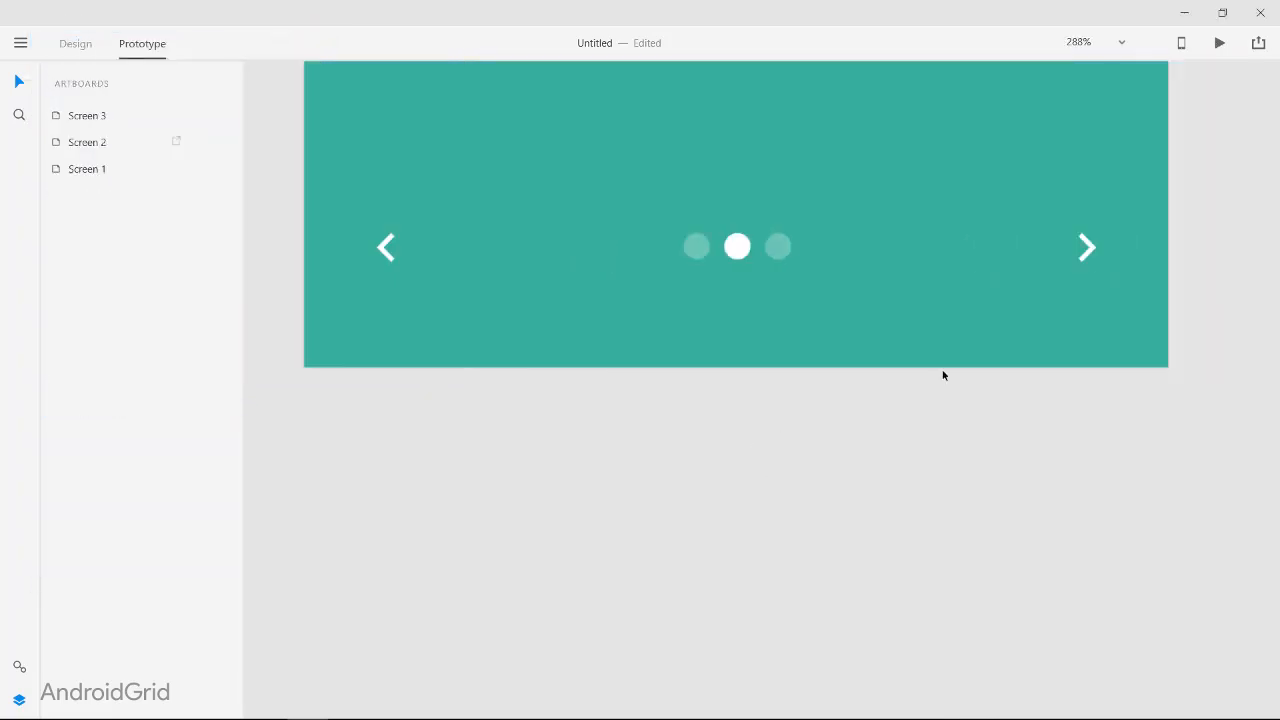
double_click(1135, 256)
left_click_drag(903, 151, 872, 150)
scroll(966, 150, "down", 6)
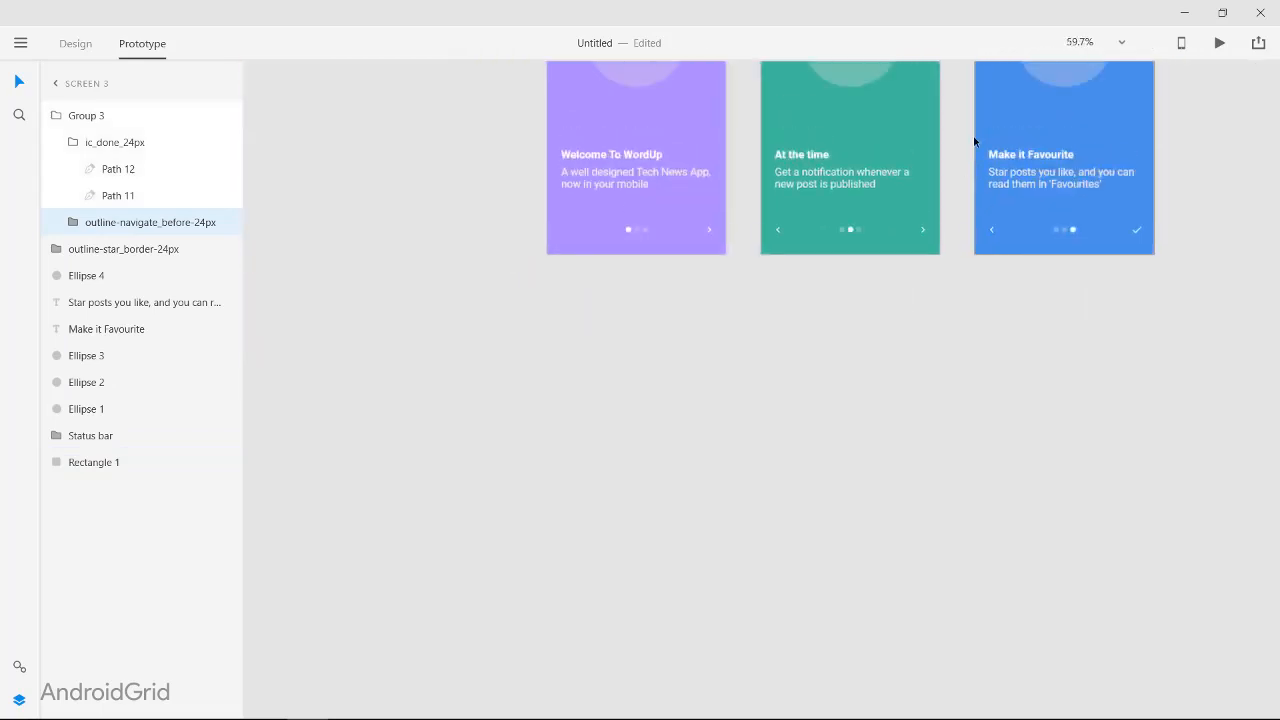
scroll(972, 145, "up", 2)
left_click(946, 197)
left_click(955, 310)
left_click(930, 523)
Step: Link the check icon on Screen 3 to Screen 1 with a Dissolve transition
left_click(1207, 375)
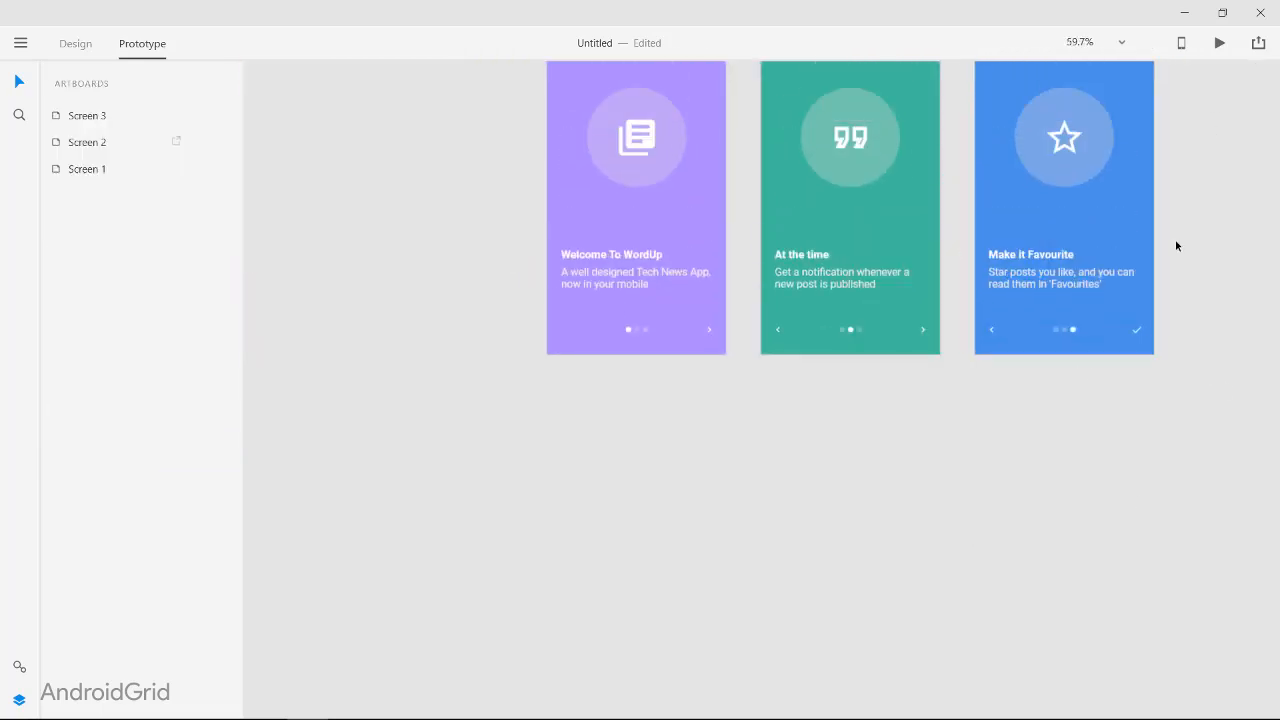
left_click(1134, 332)
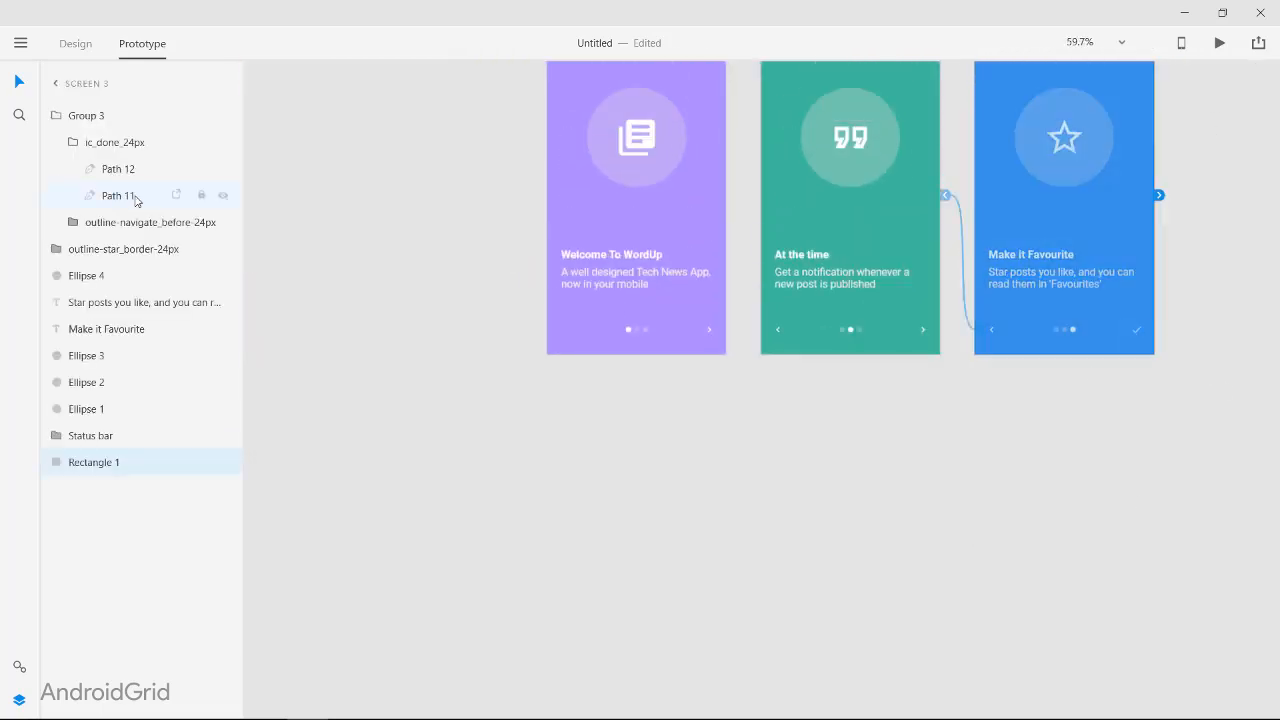
left_click(1136, 329)
left_click_drag(1151, 331, 689, 286)
left_click(709, 312)
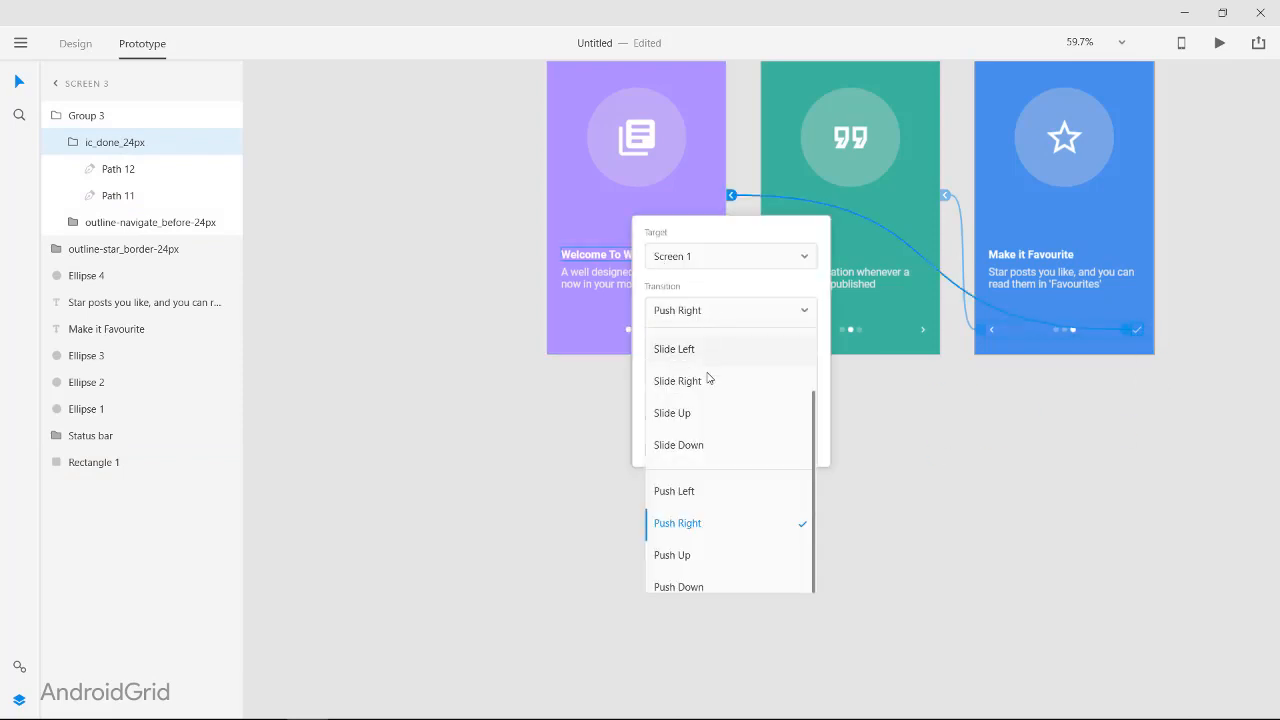
scroll(709, 377, "up", 1)
left_click(709, 379)
left_click(1060, 425)
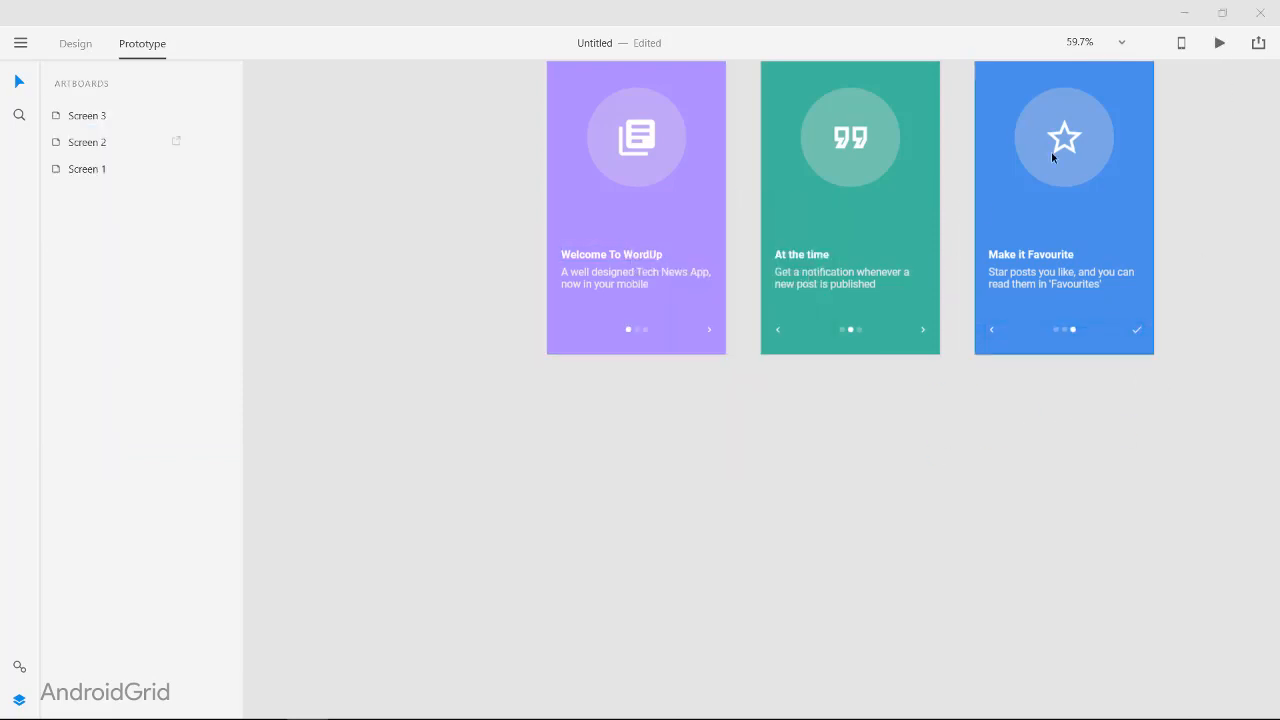
Step: Preview the prototype and test the next arrows, back arrows and check icon across all three screens
key("ctrl+Return")
left_click(304, 544)
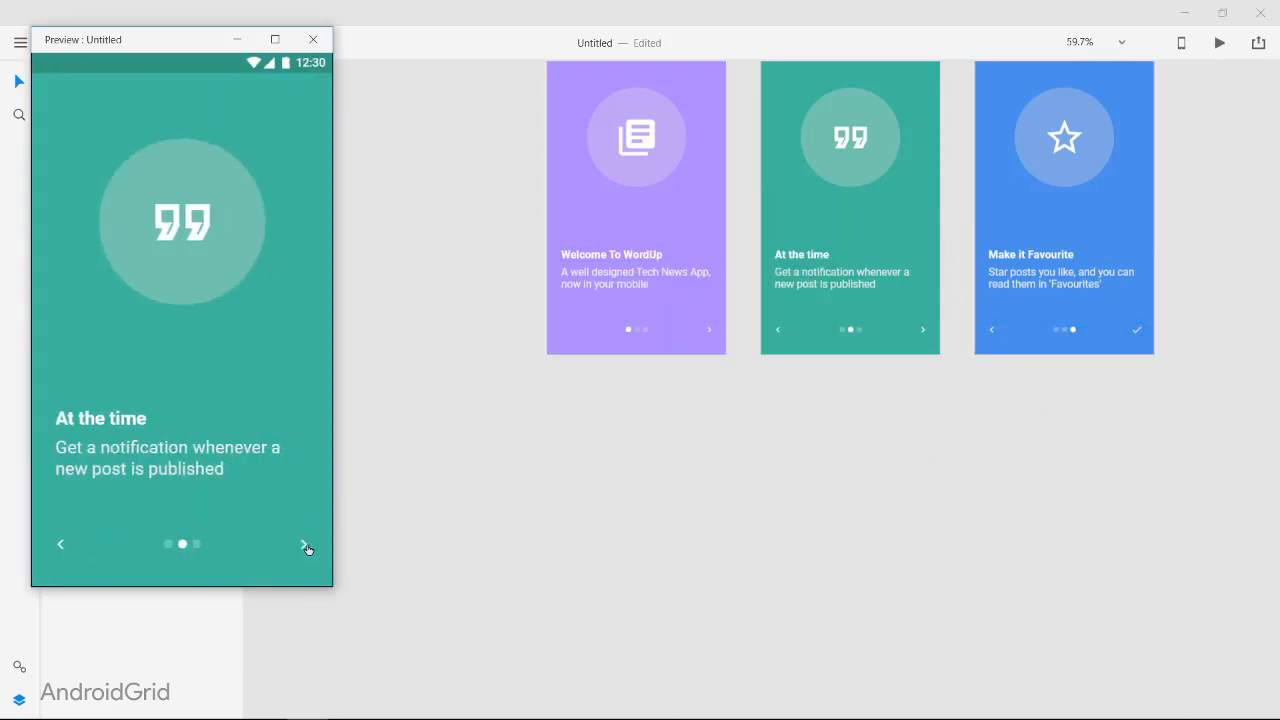
left_click(305, 544)
left_click(305, 544)
left_click(304, 544)
left_click(58, 544)
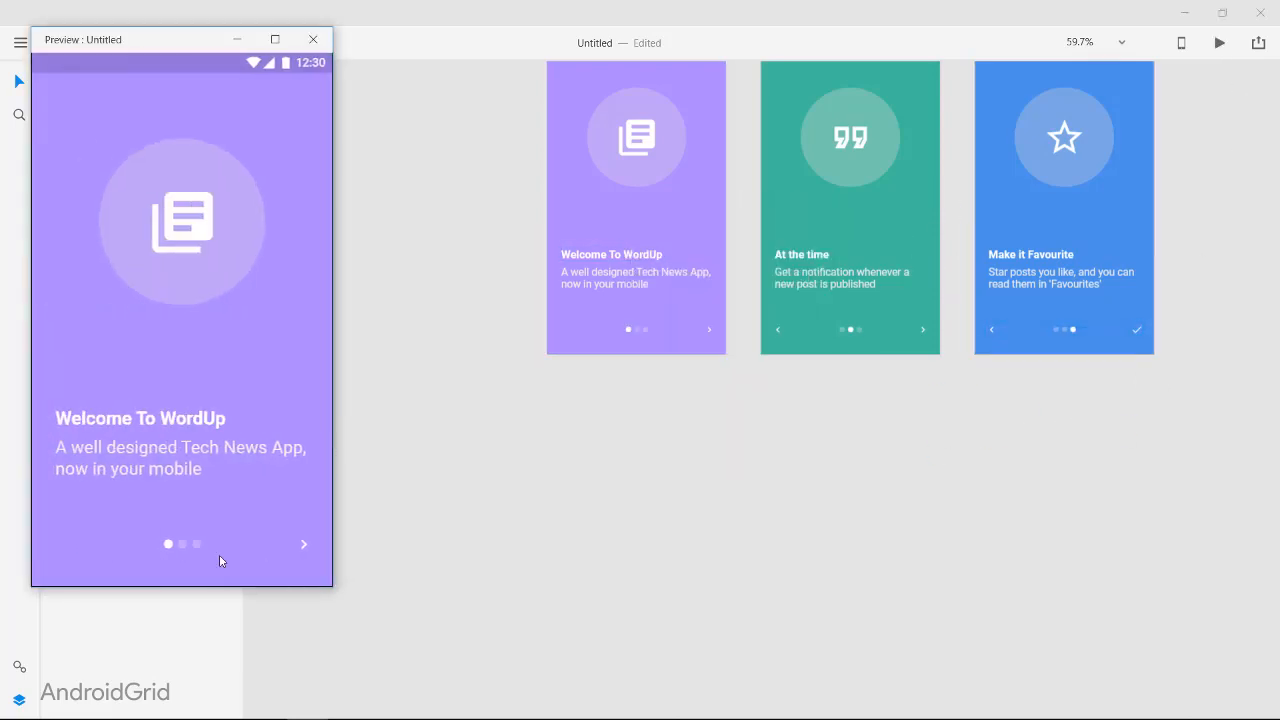
left_click(304, 544)
left_click(304, 544)
left_click(65, 549)
left_click(65, 549)
left_click(306, 549)
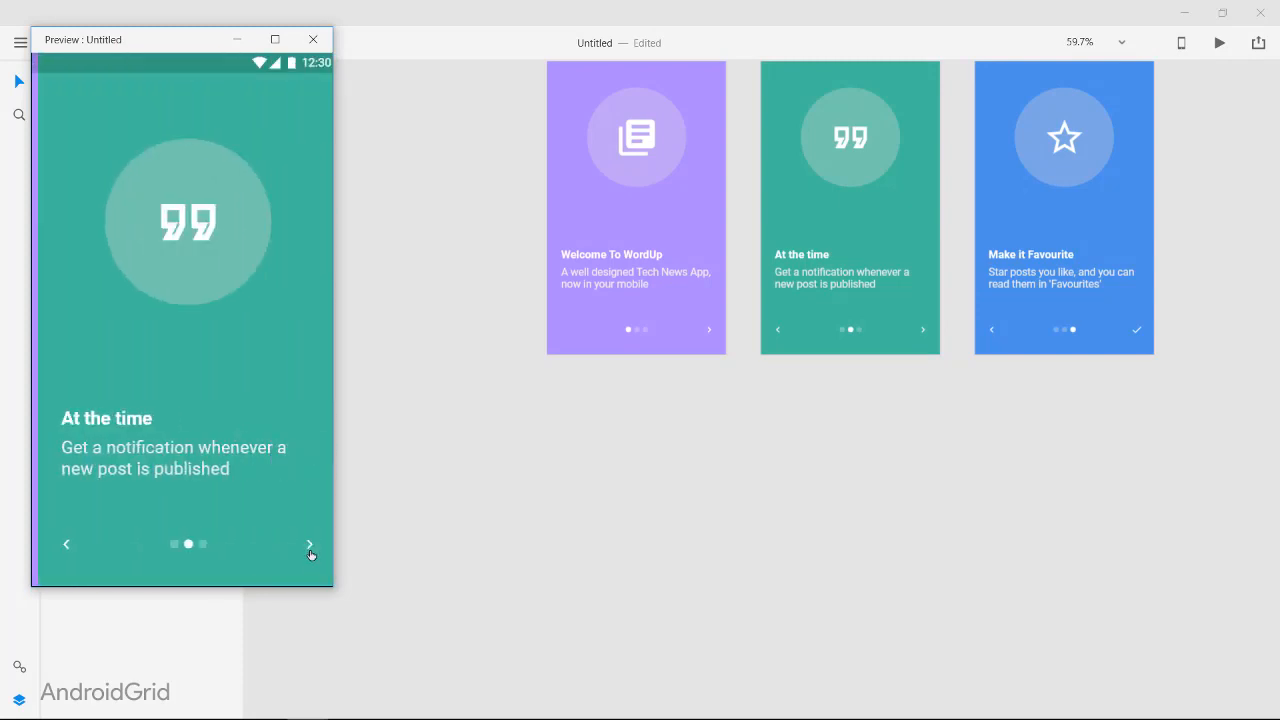
left_click(308, 549)
left_click(308, 549)
left_click(313, 40)
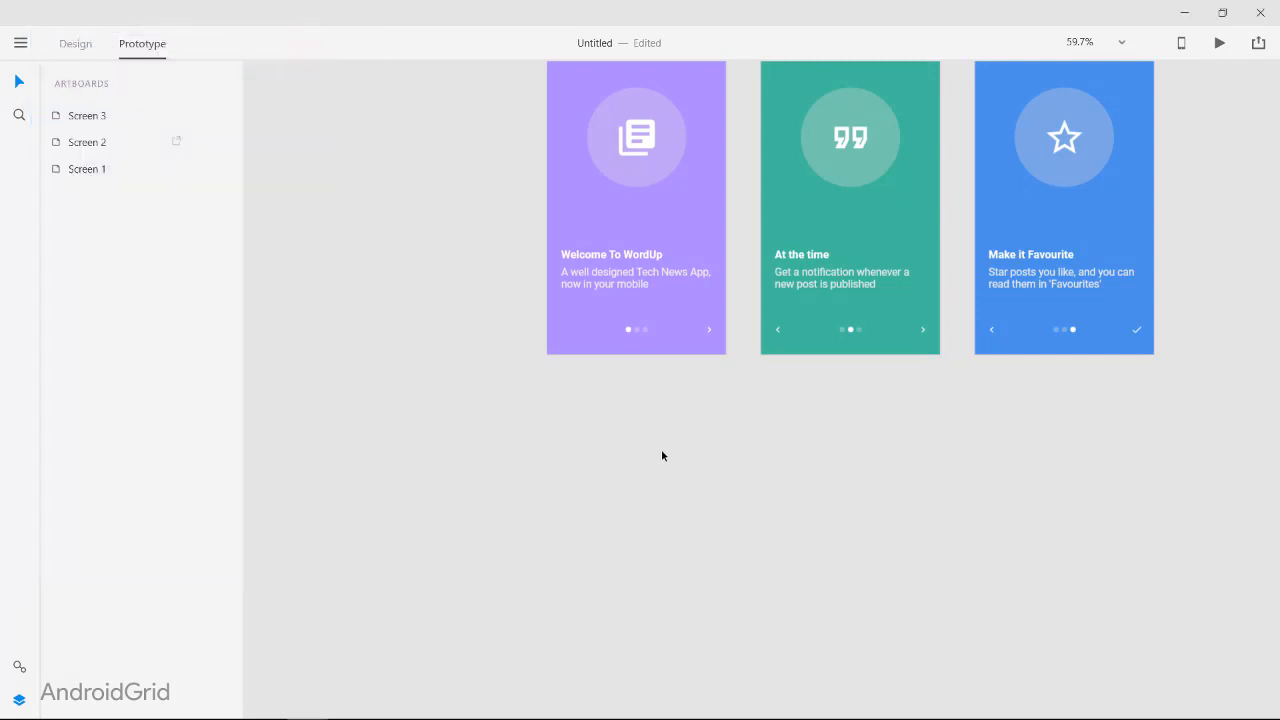
Step: Link the second page dot on Screen 1 to Screen 2 with a Push Left transition
scroll(625, 334, "up", 10)
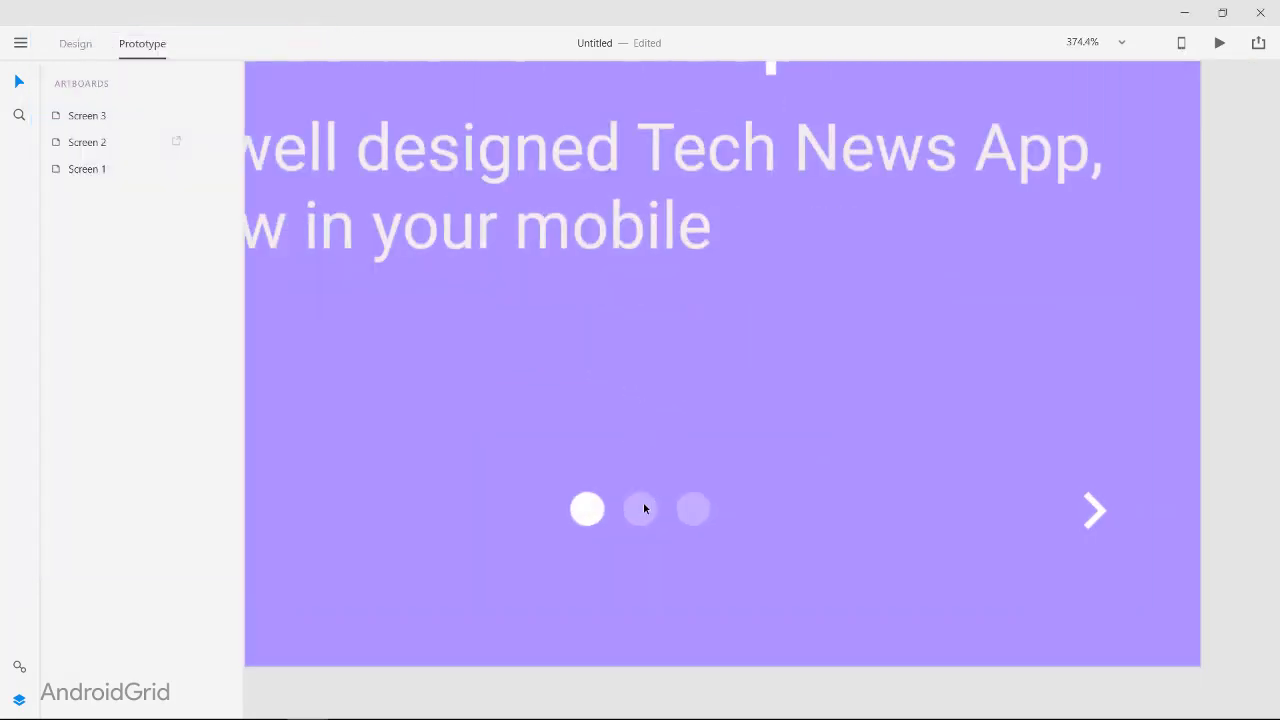
left_click(644, 508)
scroll(660, 512, "down", 7)
left_click_drag(663, 512, 849, 403)
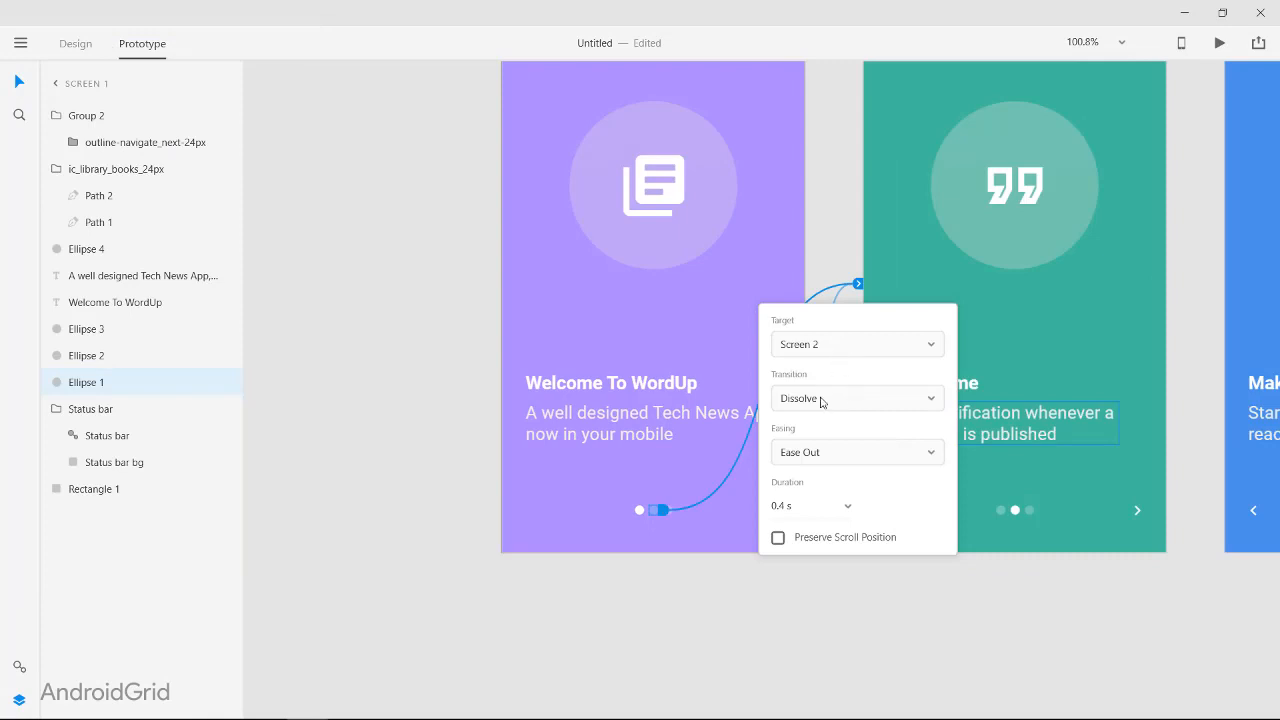
left_click(821, 398)
left_click(823, 605)
Step: Link the third page dot on Screen 1 to Screen 3 with a Push Left transition and a 0.2 s duration
left_click(667, 512)
left_click_drag(667, 512, 1251, 352)
left_click(1110, 257)
left_click(1110, 258)
left_click(1059, 368)
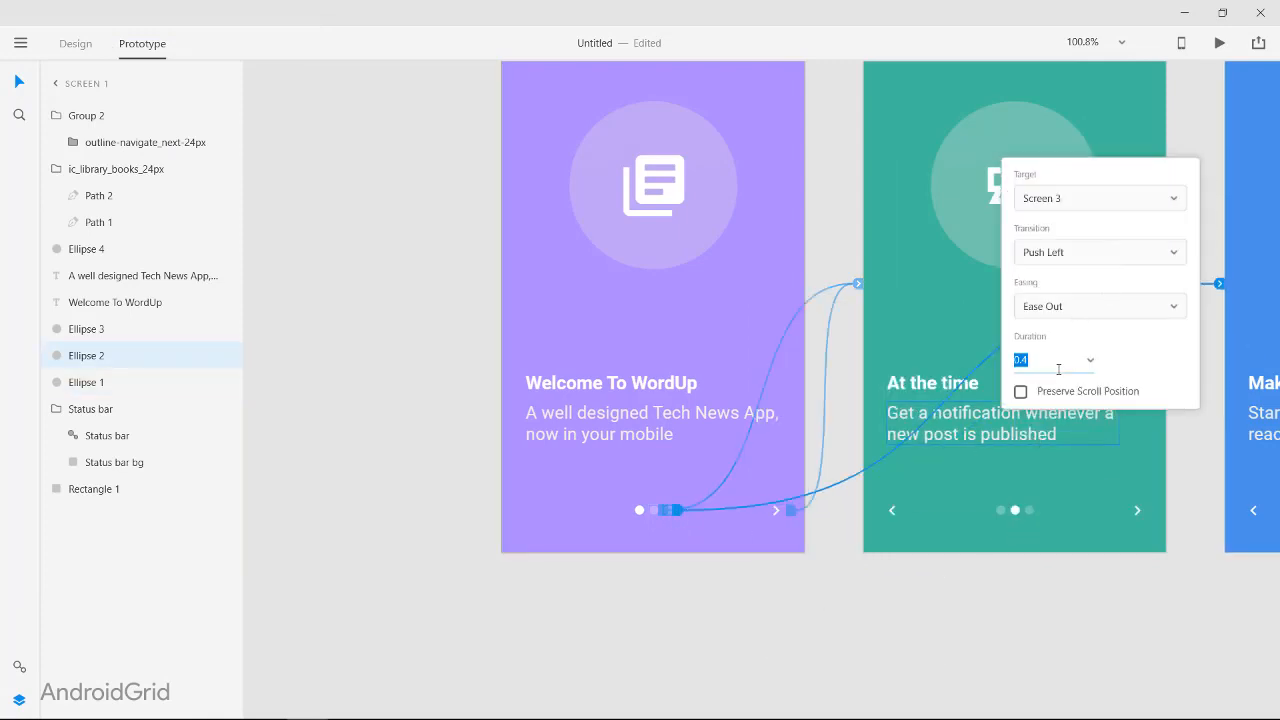
left_click(888, 597)
Step: Link the first page dot on Screen 2 to Screen 1 with a Push Right transition
scroll(925, 535, "down", 4)
scroll(943, 548, "up", 5)
left_click(788, 380)
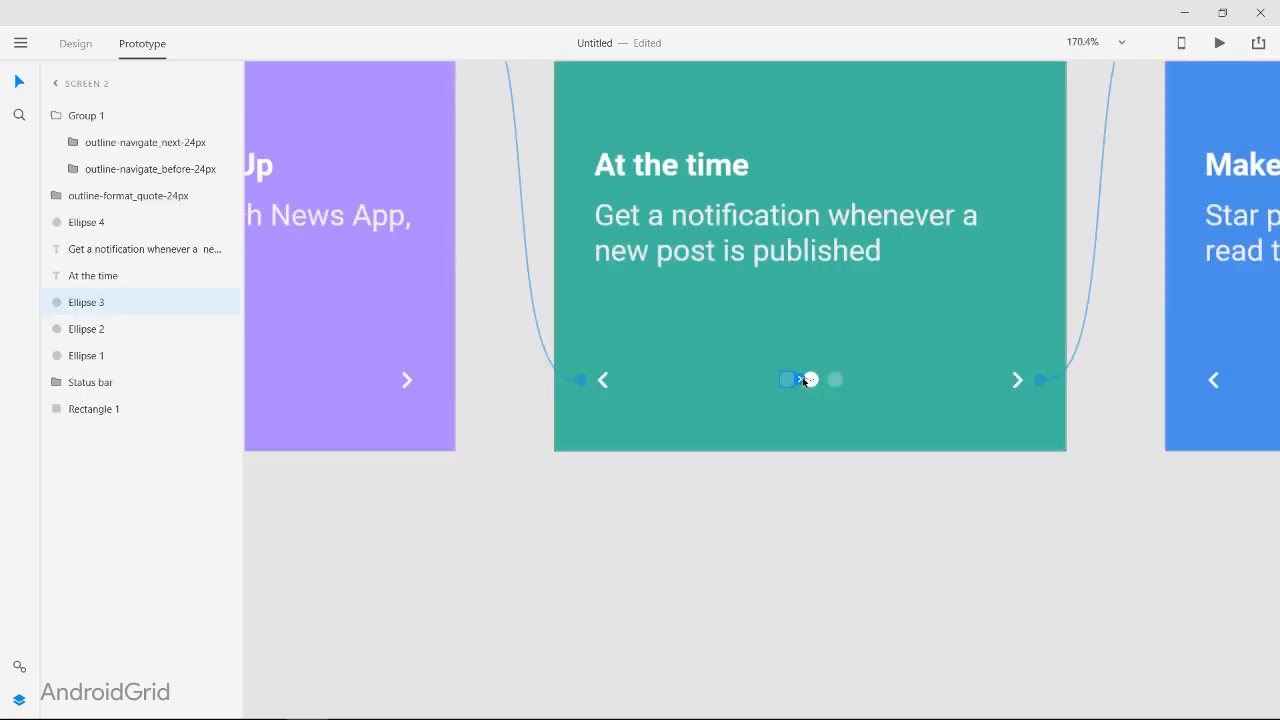
left_click_drag(803, 381, 462, 244)
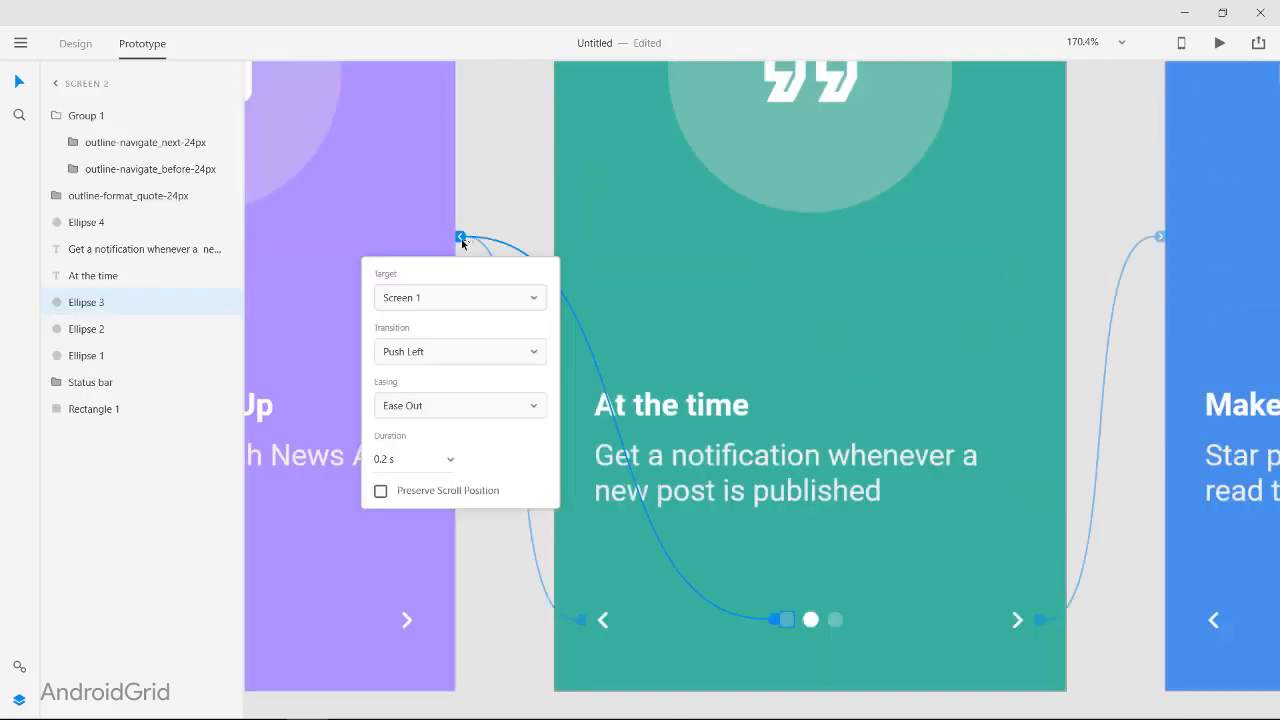
left_click(432, 347)
left_click(432, 562)
Step: Link the third page dot on Screen 2 to Screen 3 with a Push Left transition
left_click(838, 620)
left_click_drag(848, 620, 1195, 470)
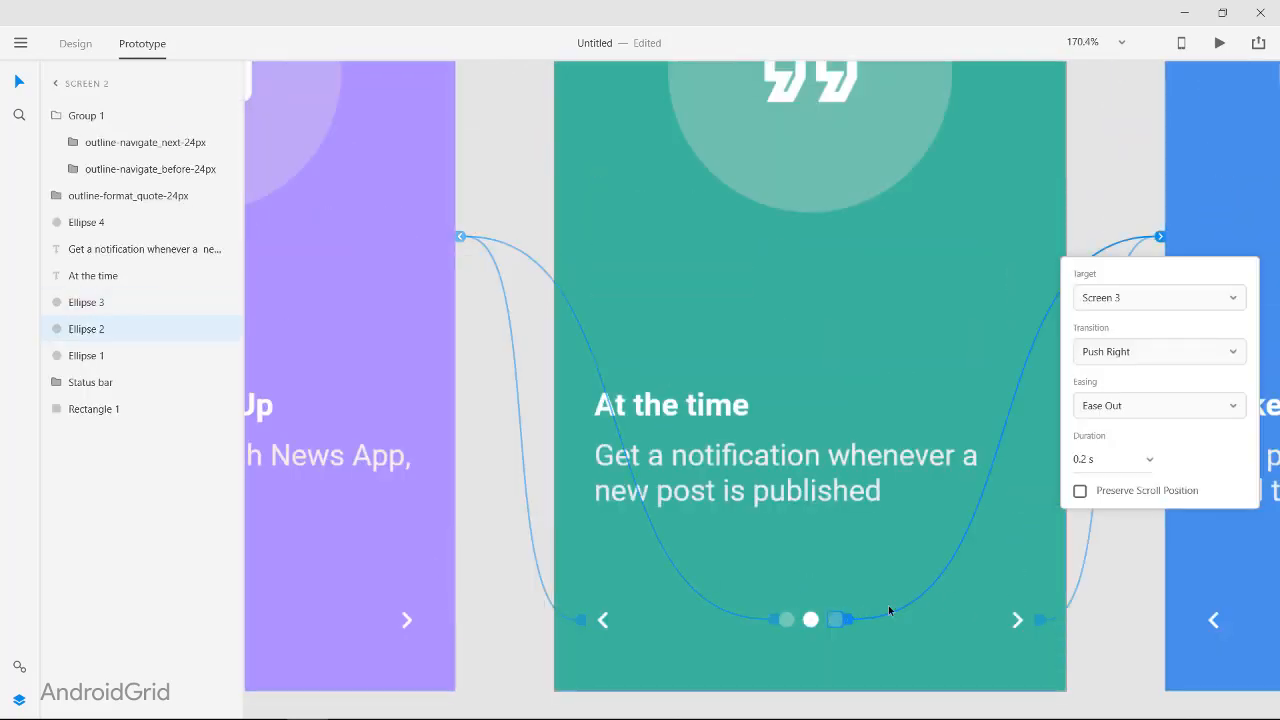
left_click(1114, 352)
left_click(1114, 531)
left_click(777, 619)
left_click(1104, 571)
Step: Link the second page dot on Screen 3 to Screen 2 with a Push Right transition
scroll(1107, 573, "down", 2)
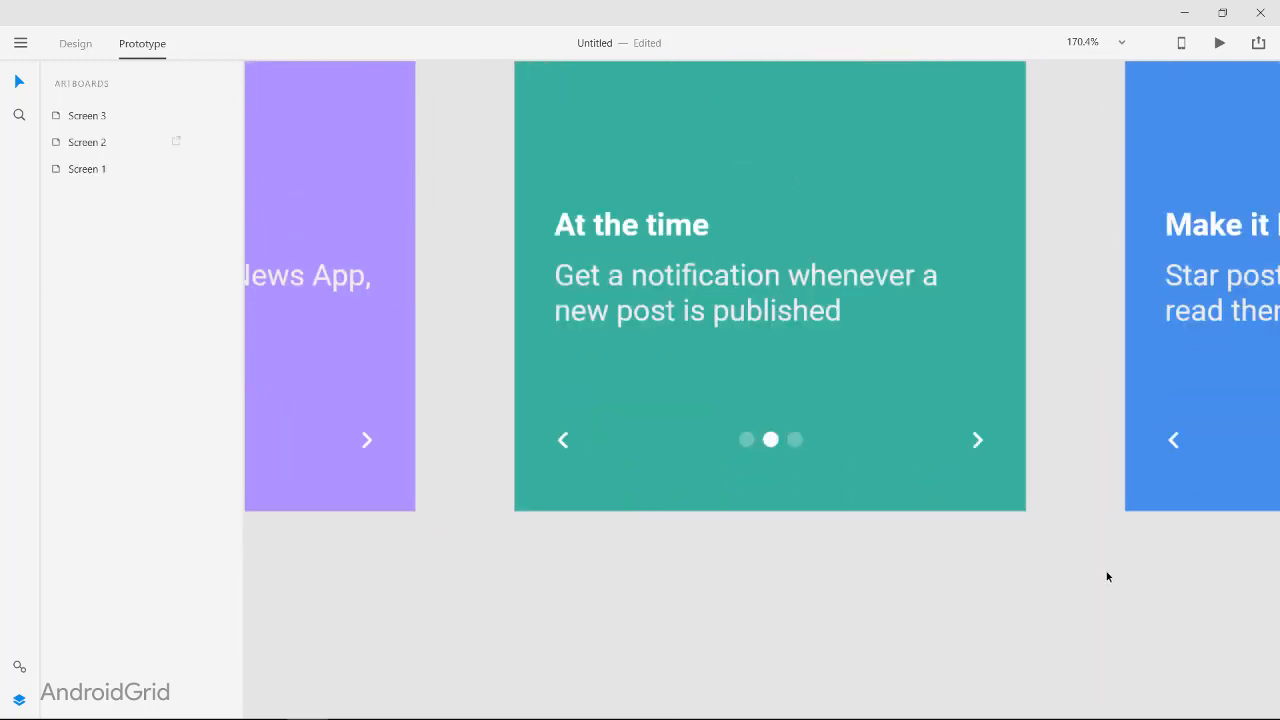
scroll(1092, 566, "right", 2)
scroll(1091, 565, "down", 5)
left_click(1102, 565)
scroll(1100, 562, "up", 5)
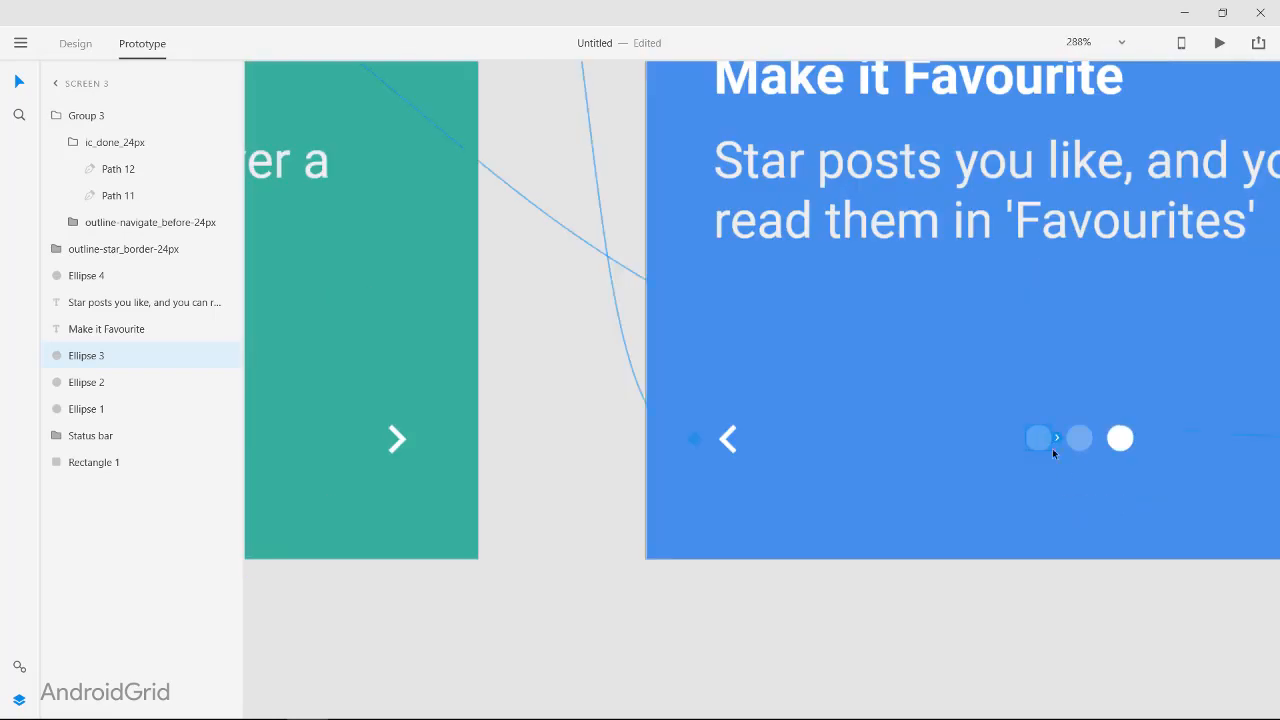
left_click(1077, 440)
left_click_drag(1097, 438, 455, 352)
scroll(560, 315, "up", 5)
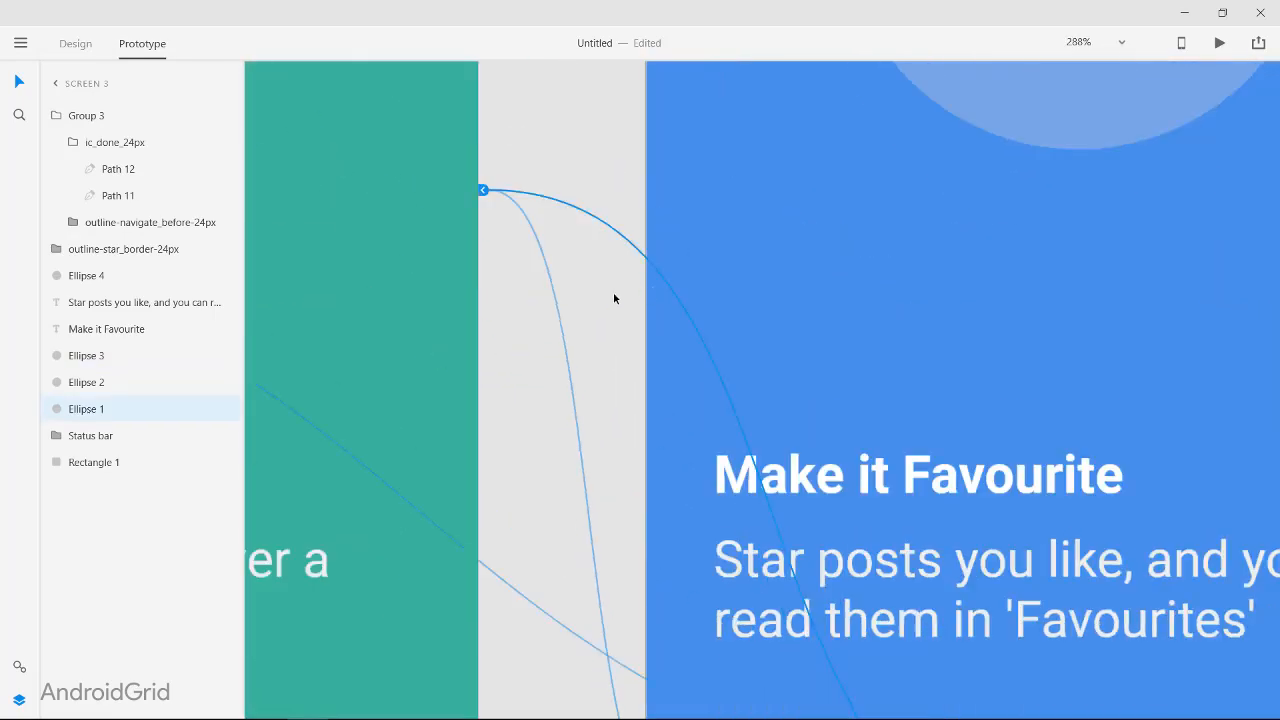
scroll(720, 360, "down", 3)
left_click(1063, 602)
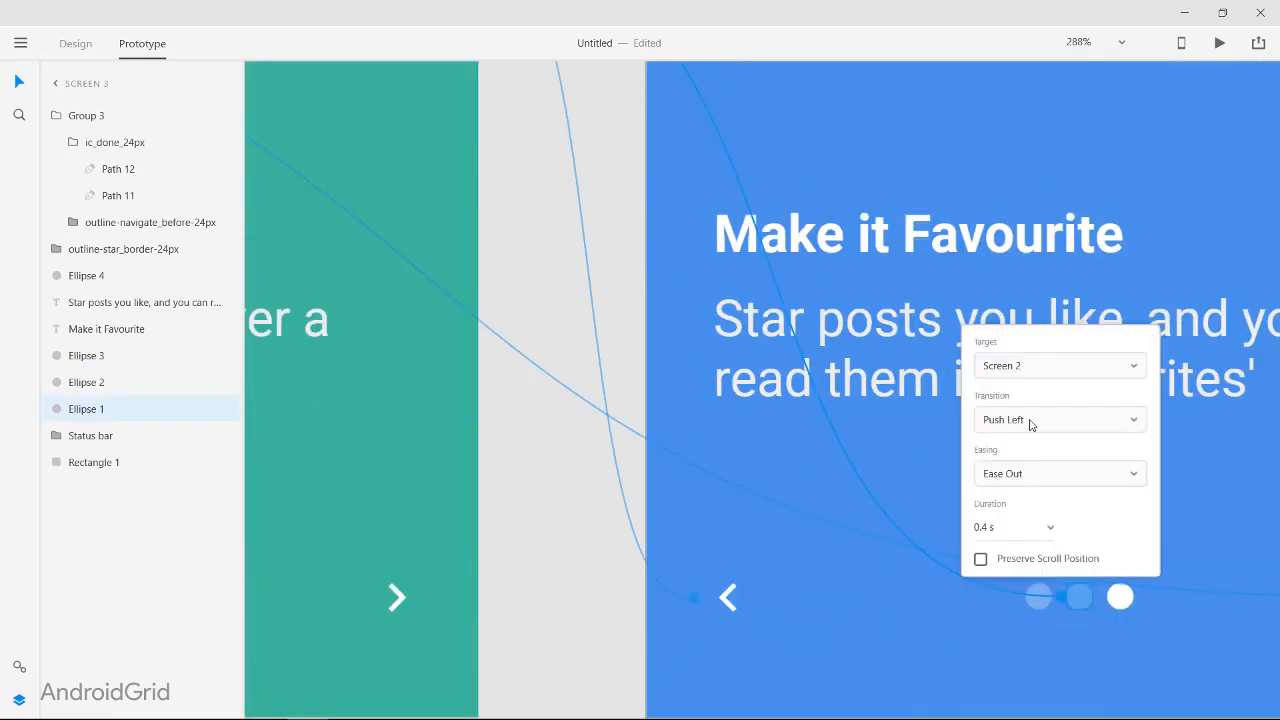
left_click(1031, 423)
left_click(1029, 632)
Step: Link the first page dot on Screen 3 to Screen 1 with a Push Right transition
left_click(1040, 597)
scroll(1041, 598, "down", 4)
left_click_drag(1048, 600, 608, 346)
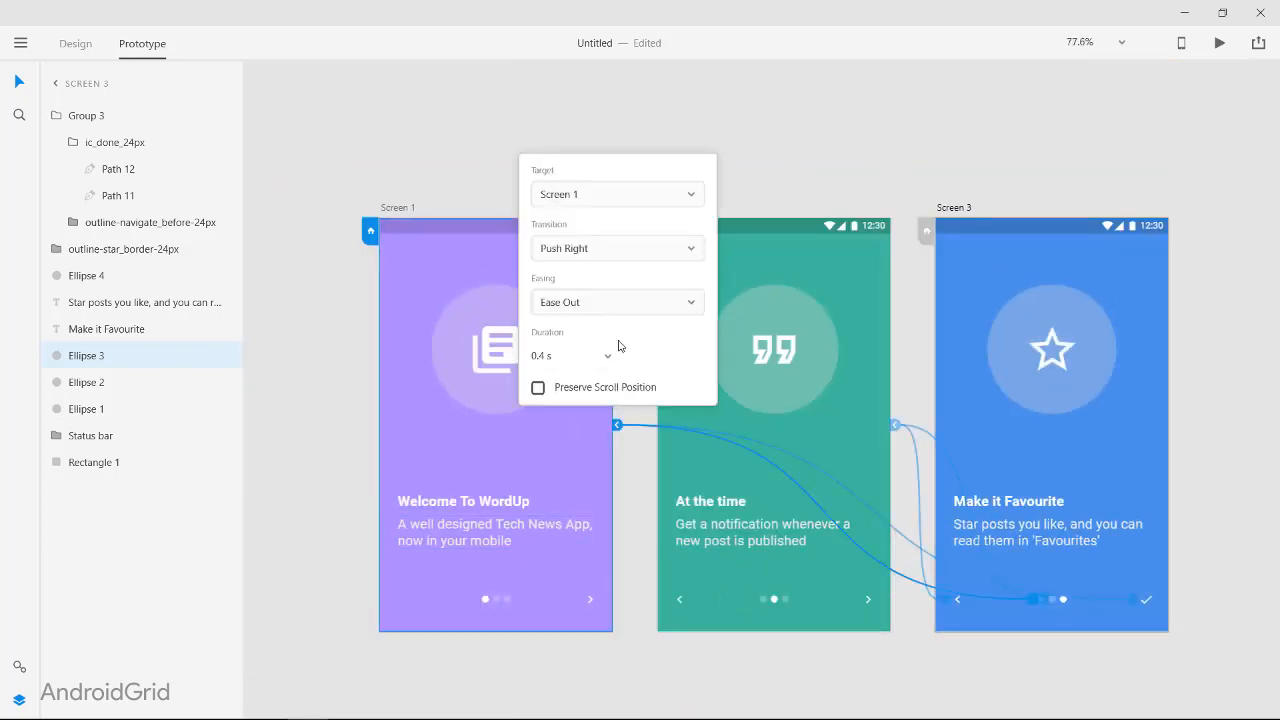
left_click(577, 255)
left_click(582, 459)
Step: Preview the prototype, test the page dots across all three screens and the check icon on Screen 3, and close the preview
left_click(1219, 43)
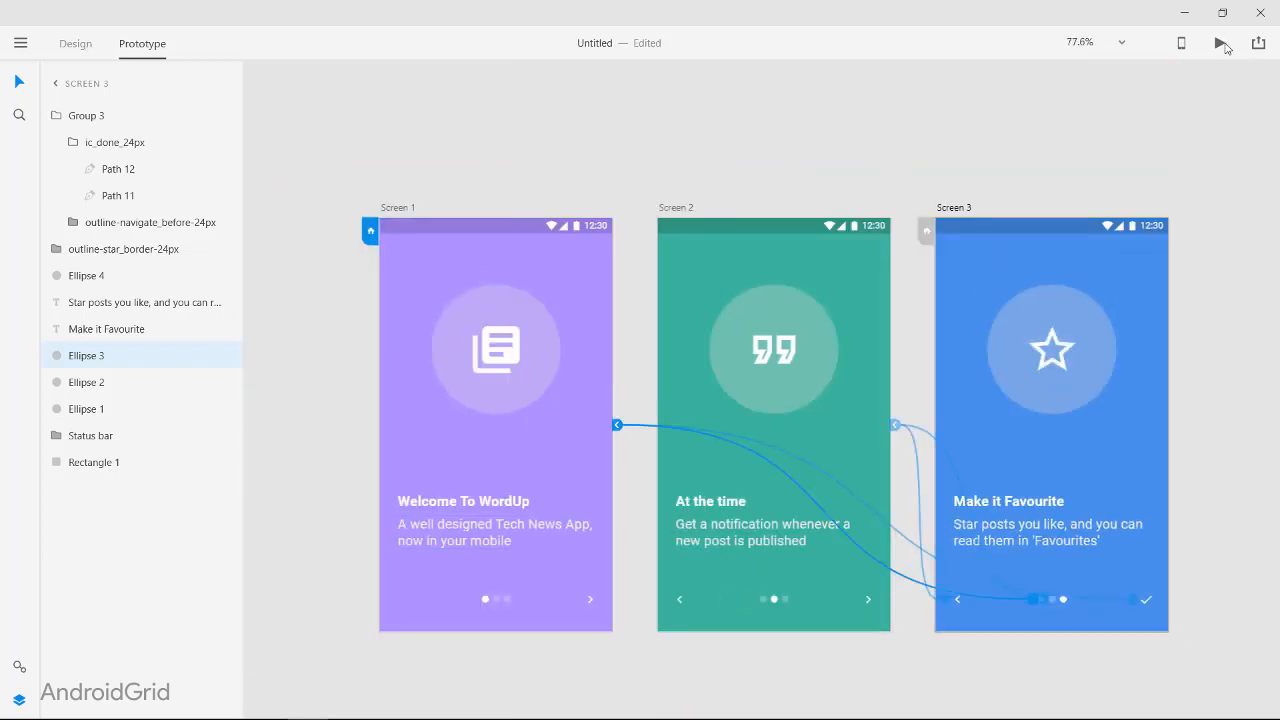
left_click(177, 542)
left_click(192, 543)
left_click(196, 544)
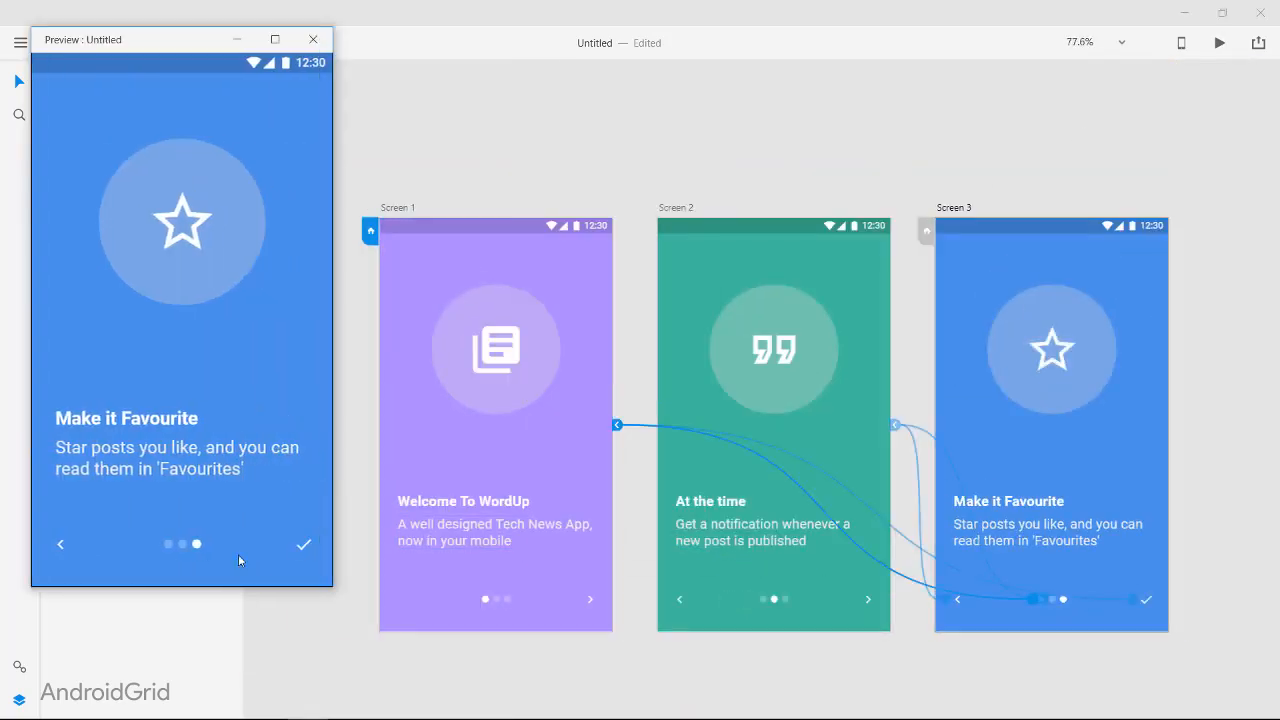
left_click(181, 543)
left_click(168, 544)
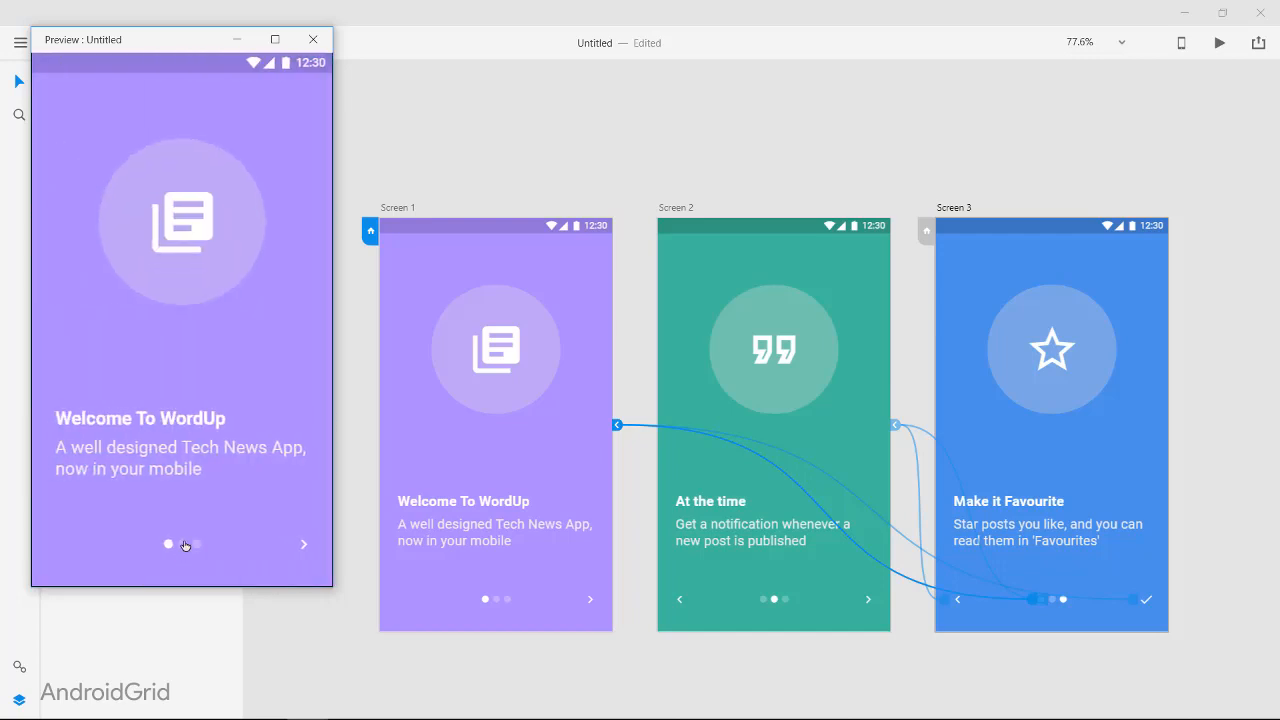
left_click(182, 544)
left_click(196, 547)
left_click(168, 545)
left_click(193, 546)
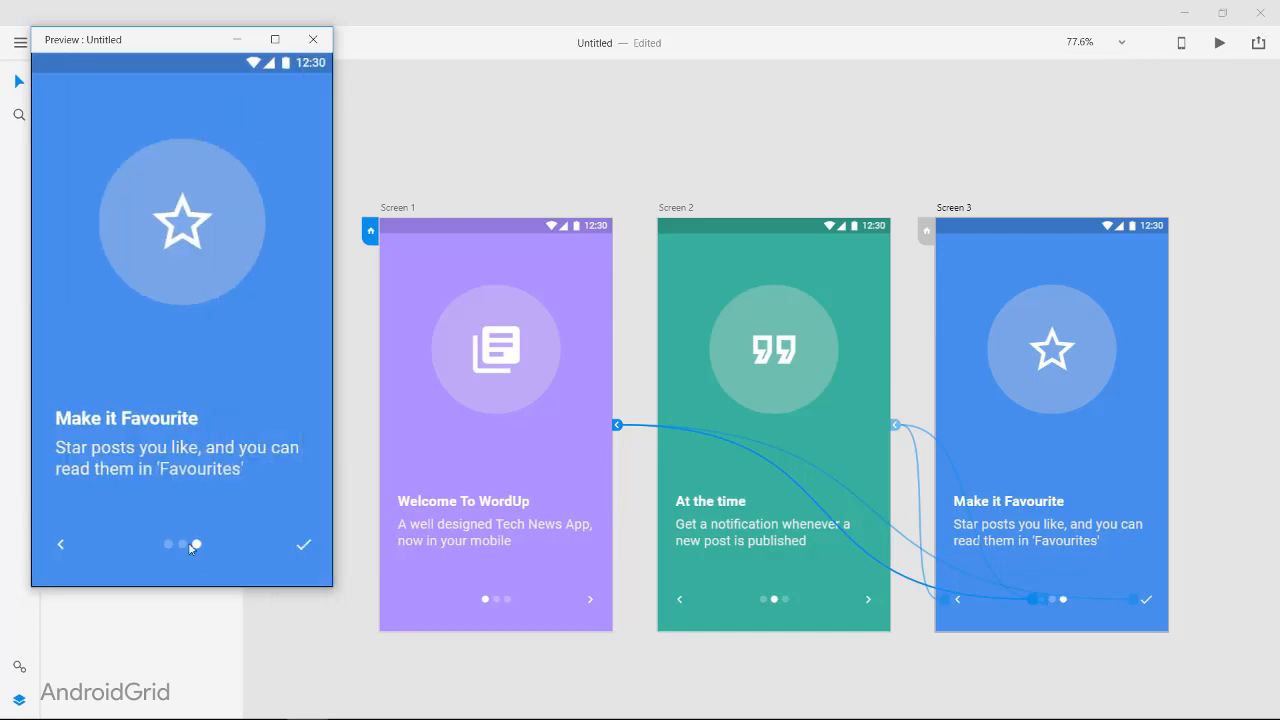
left_click(302, 541)
left_click(303, 546)
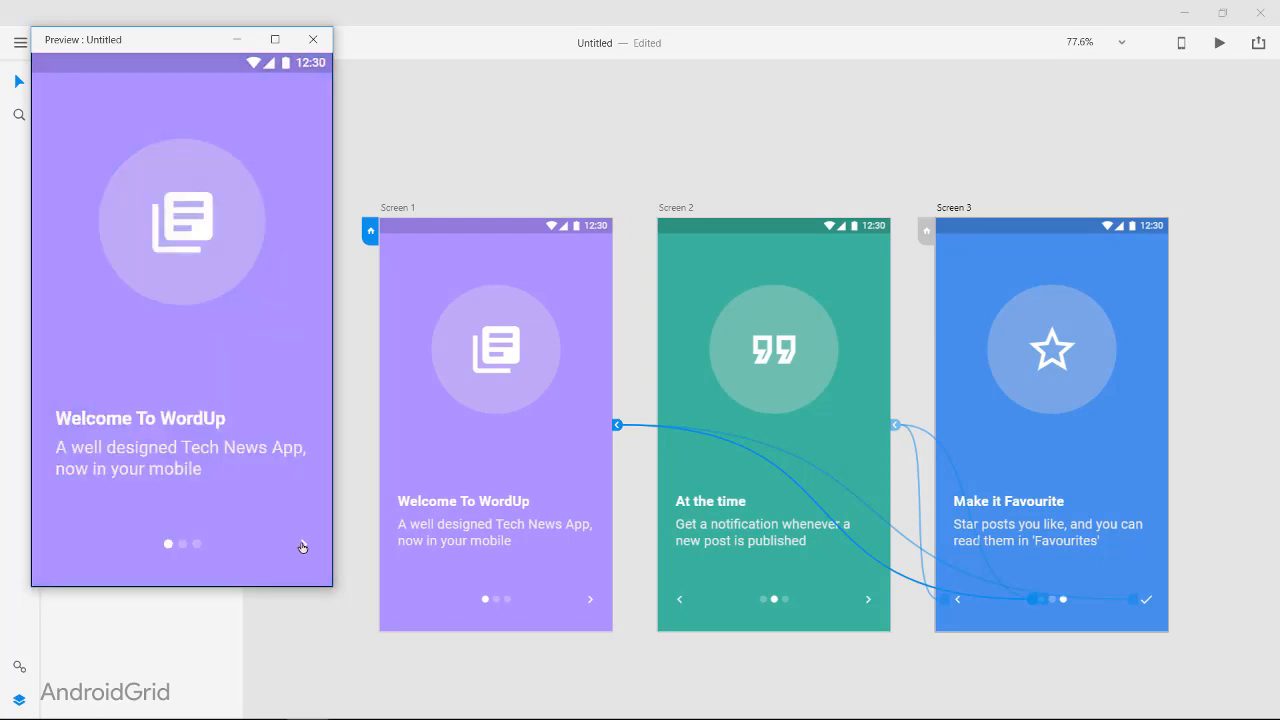
left_click(313, 40)
left_click(383, 140)
scroll(383, 140, "down", 5)
scroll(486, 284, "up", 4)
scroll(583, 286, "up", 4)
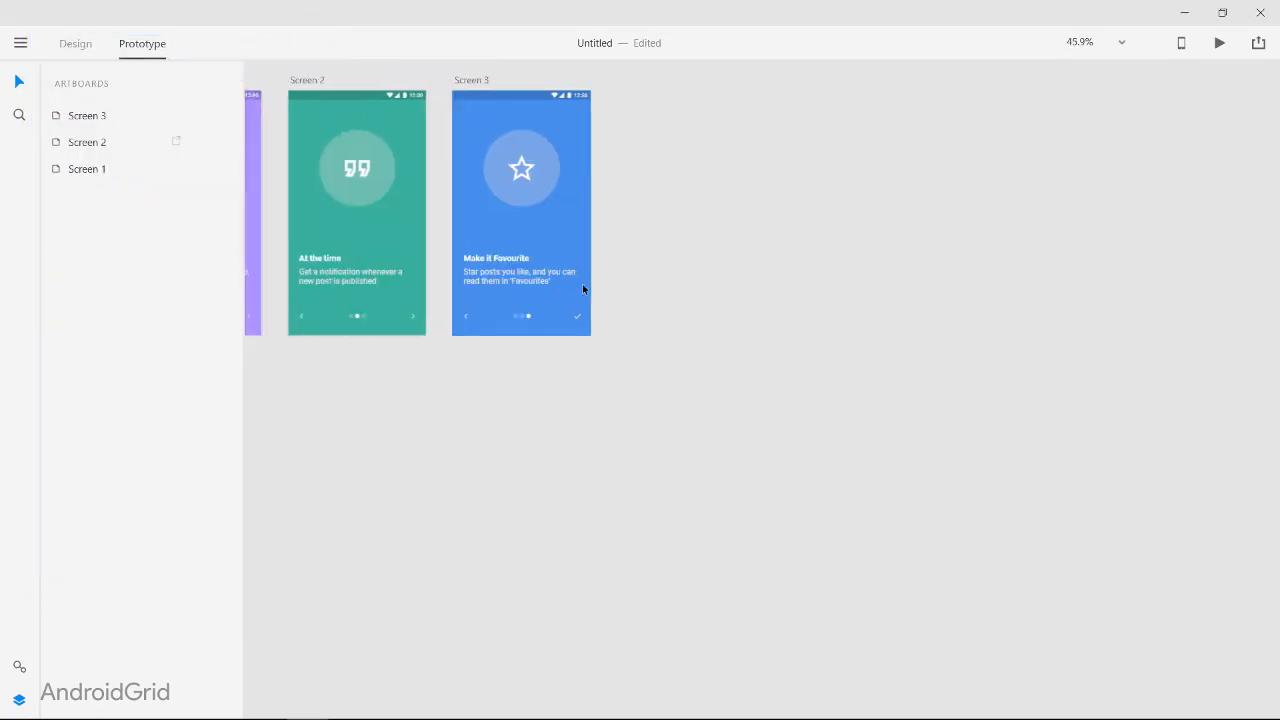
scroll(583, 287, "left", 2)
scroll(582, 289, "down", 3)
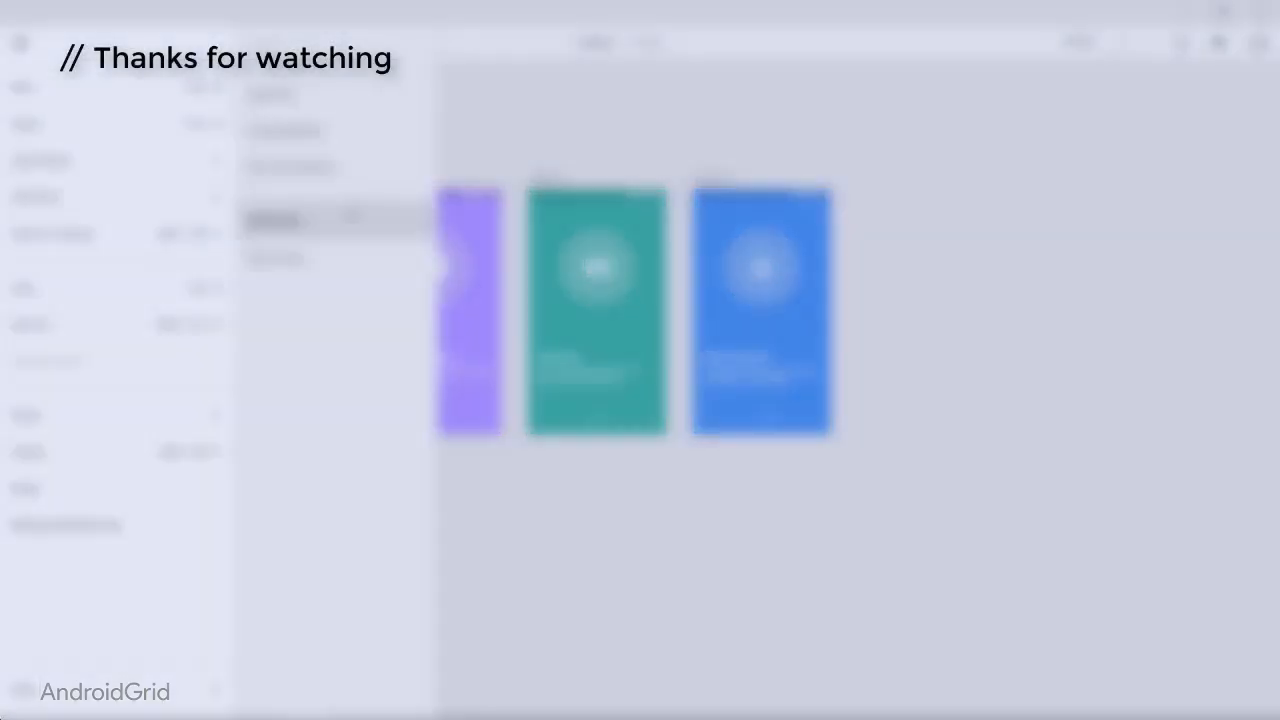